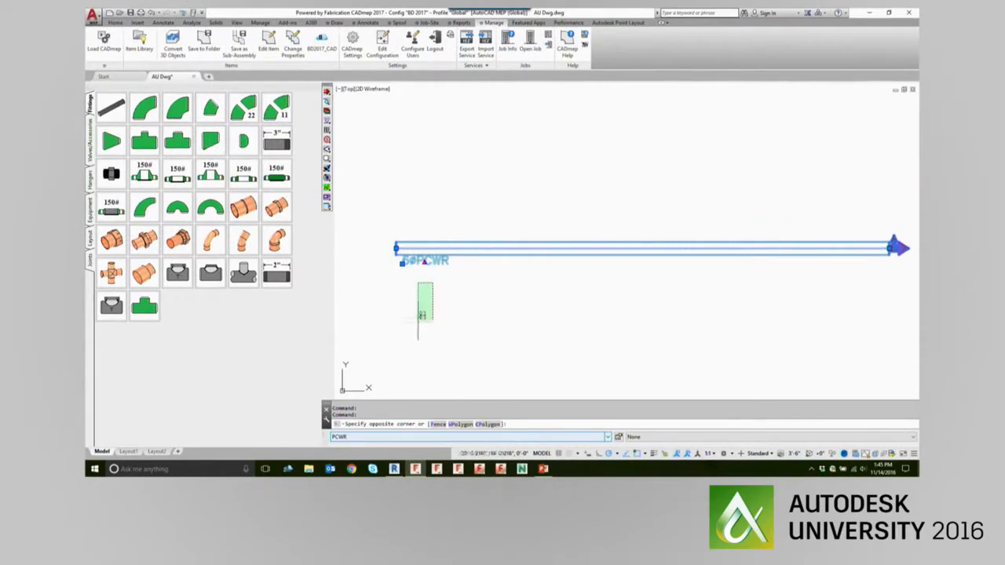
Clear the selection and examine the 6ø PCWR label beneath the pipe
{"action": "left_click", "coordinate": [419, 318]}
{"action": "key", "text": "Escape"}
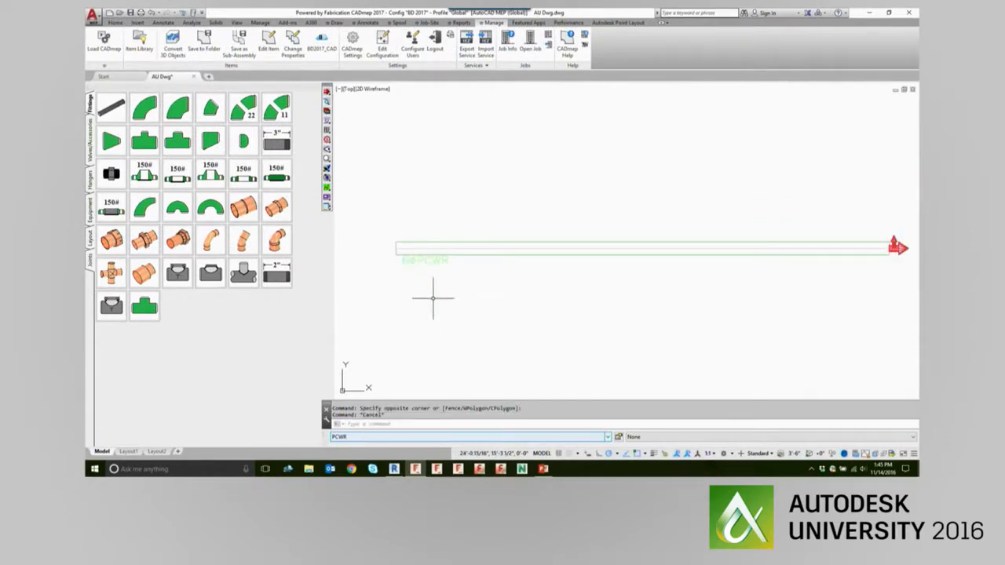
{"action": "scroll", "coordinate": [424, 287], "scroll_direction": "up", "scroll_amount": 3}
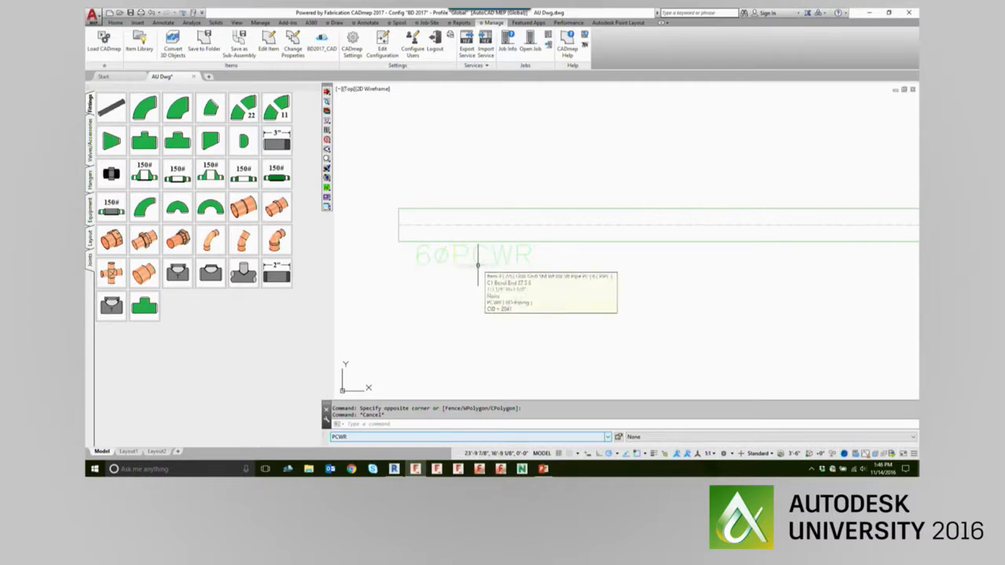
{"action": "scroll", "coordinate": [506, 266], "scroll_direction": "down", "scroll_amount": 3}
{"action": "scroll", "coordinate": [525, 270], "scroll_direction": "up", "scroll_amount": 2}
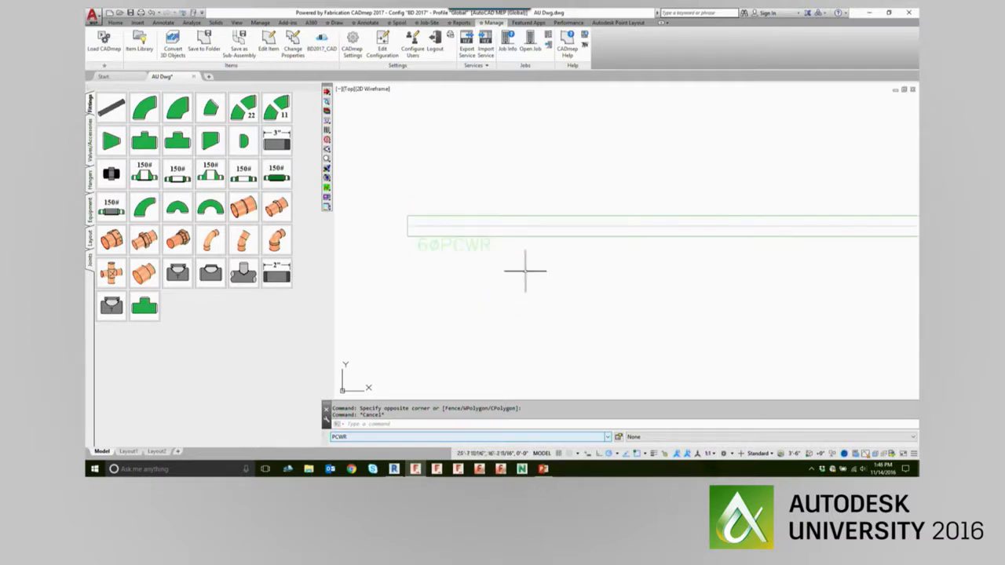
{"action": "middle_click_drag", "start_coordinate": [478, 265], "coordinate": [490, 269]}
{"action": "scroll", "coordinate": [461, 259], "scroll_direction": "up", "scroll_amount": 1}
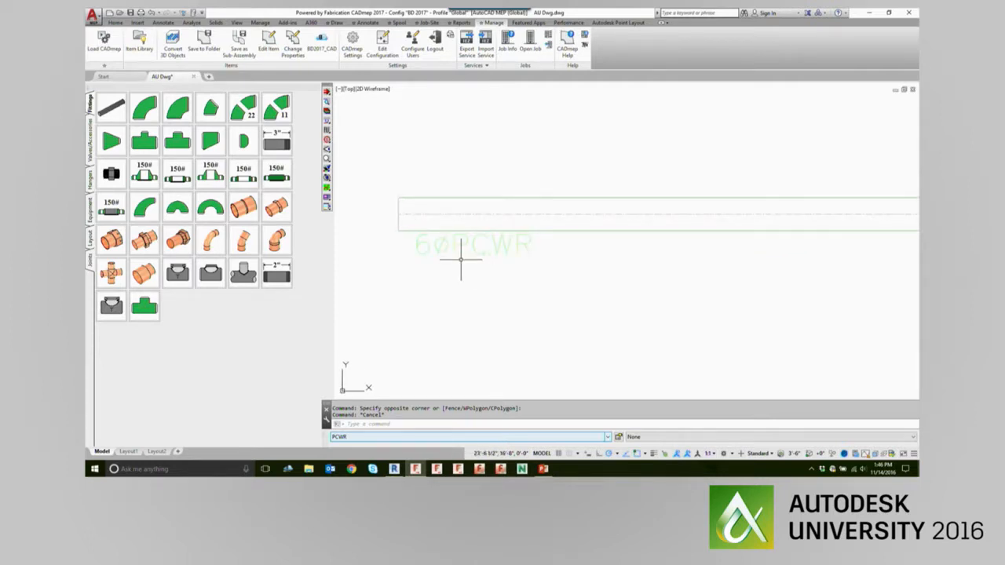
Open the text styles and inspect the font and size settings of TSI-ANNO
{"action": "type", "text": "style"}
{"action": "key", "text": "Return"}
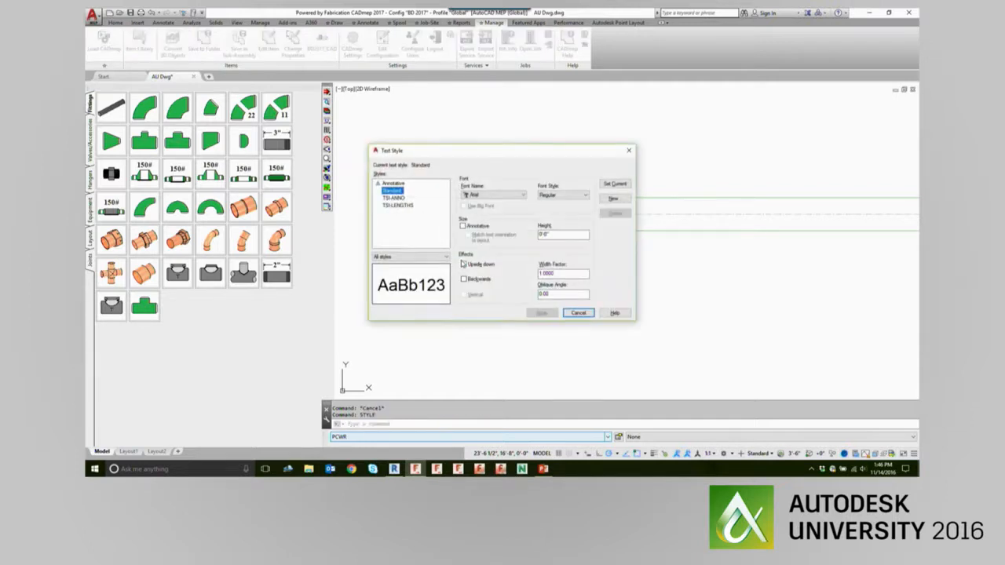
{"action": "left_click", "coordinate": [395, 198]}
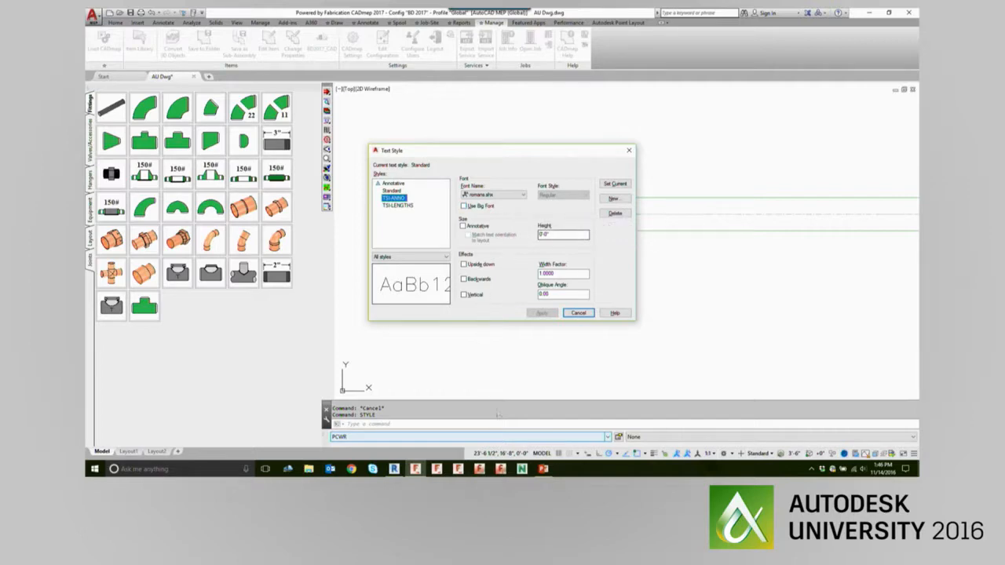
Switch to Revit and open the 1 - Mech HVAC floor plan
{"action": "left_click", "coordinate": [393, 468]}
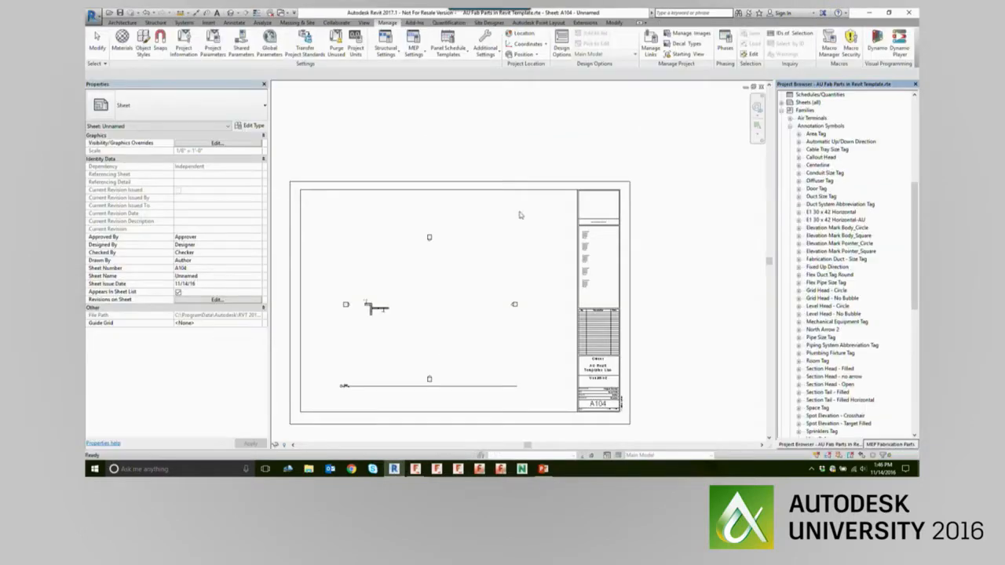
{"action": "scroll", "coordinate": [341, 352], "scroll_direction": "up", "scroll_amount": 2}
{"action": "scroll", "coordinate": [614, 218], "scroll_direction": "down", "scroll_amount": 2}
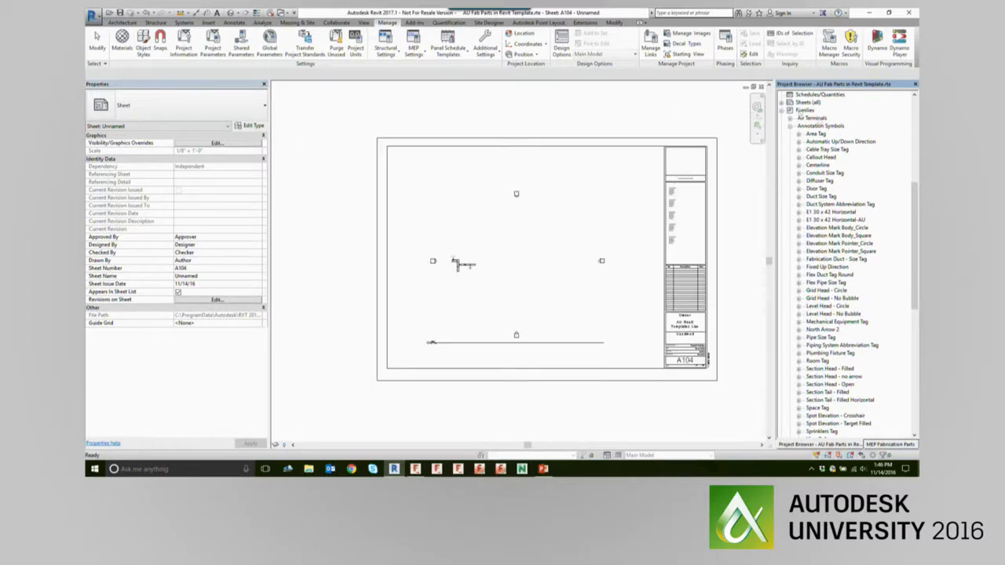
{"action": "scroll", "coordinate": [903, 225], "scroll_direction": "up", "scroll_amount": 10}
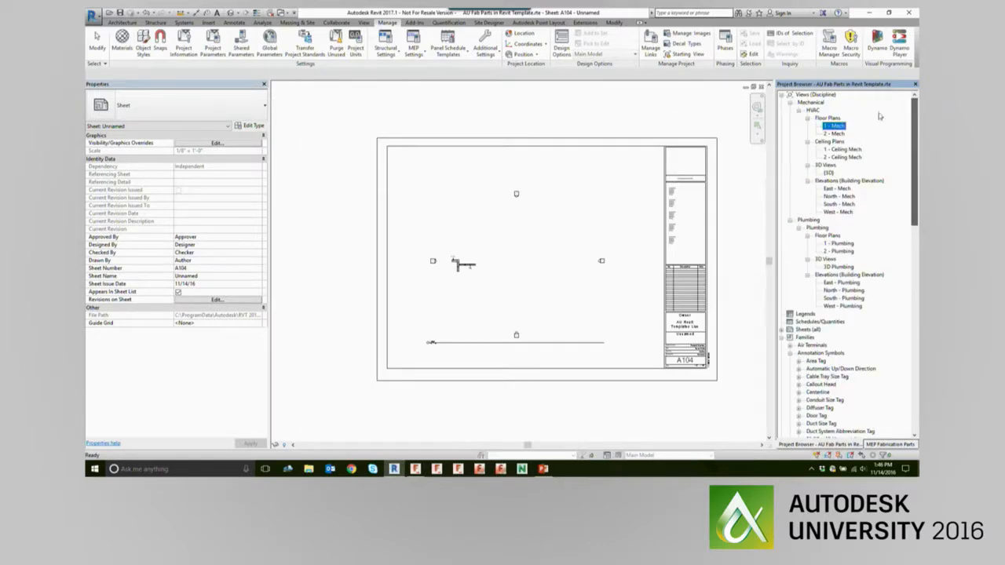
{"action": "double_click", "coordinate": [834, 126]}
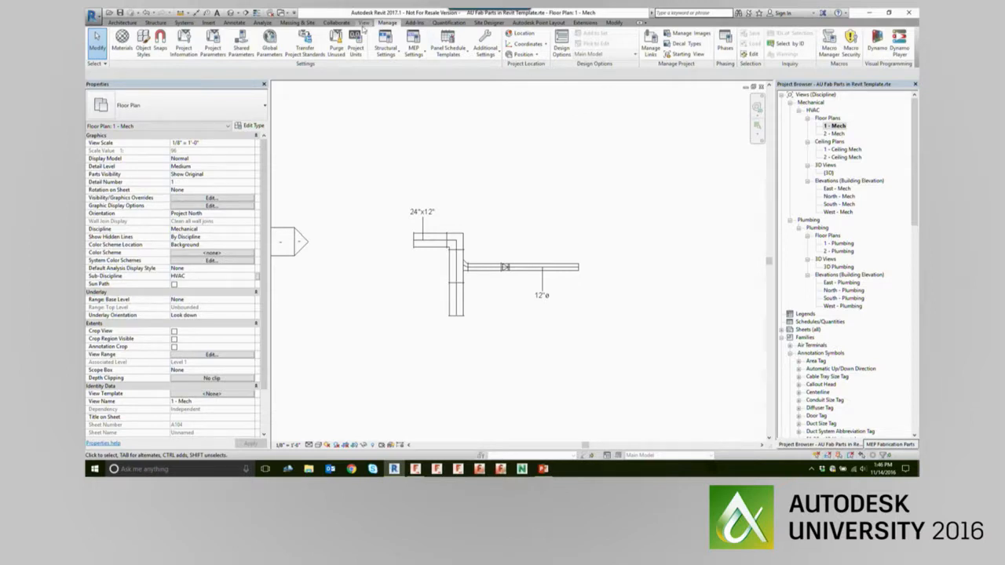
Open the linear dimension types, look through the available types and display TSI-ANNO
{"action": "left_click", "coordinate": [233, 24]}
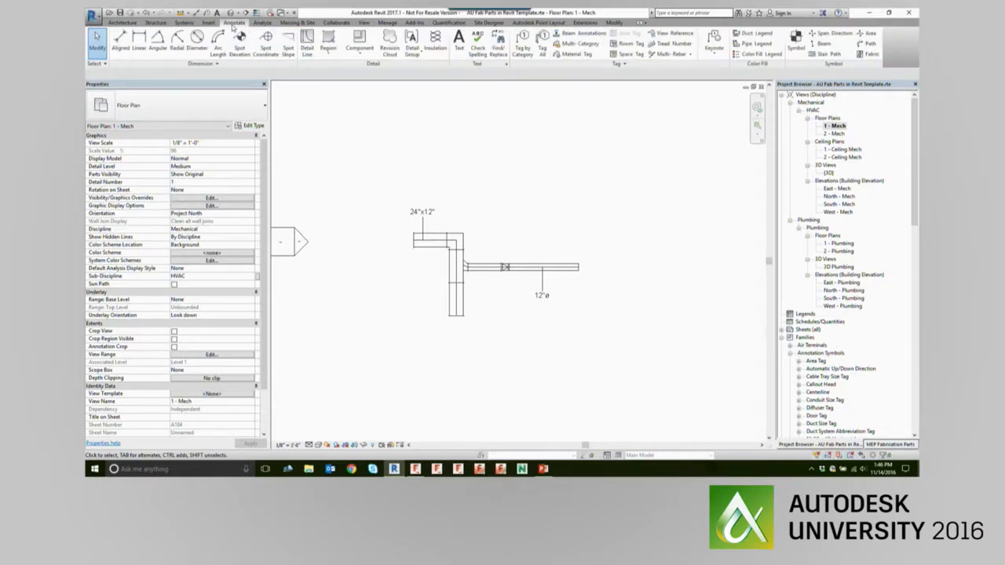
{"action": "left_click", "coordinate": [212, 65]}
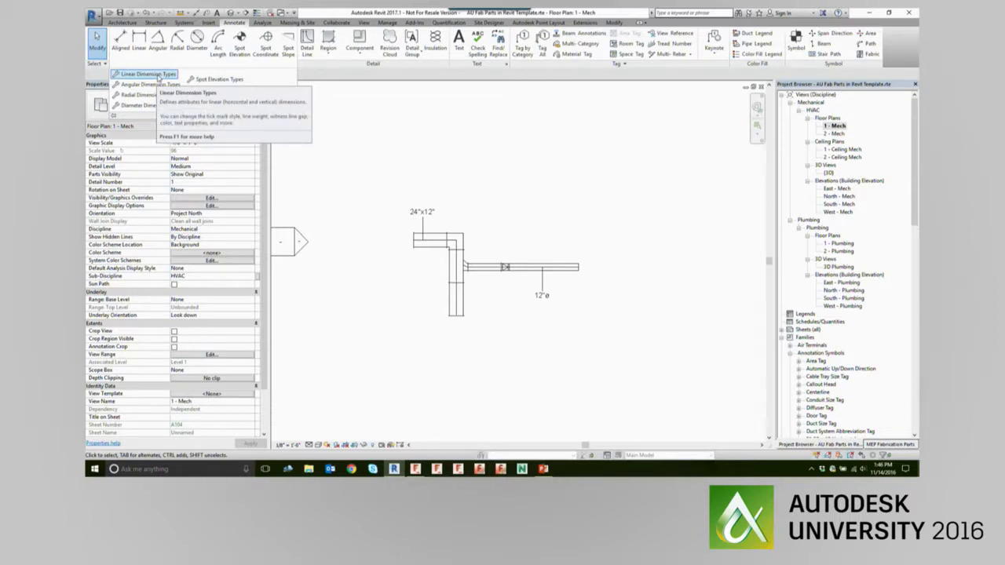
{"action": "left_click", "coordinate": [158, 75]}
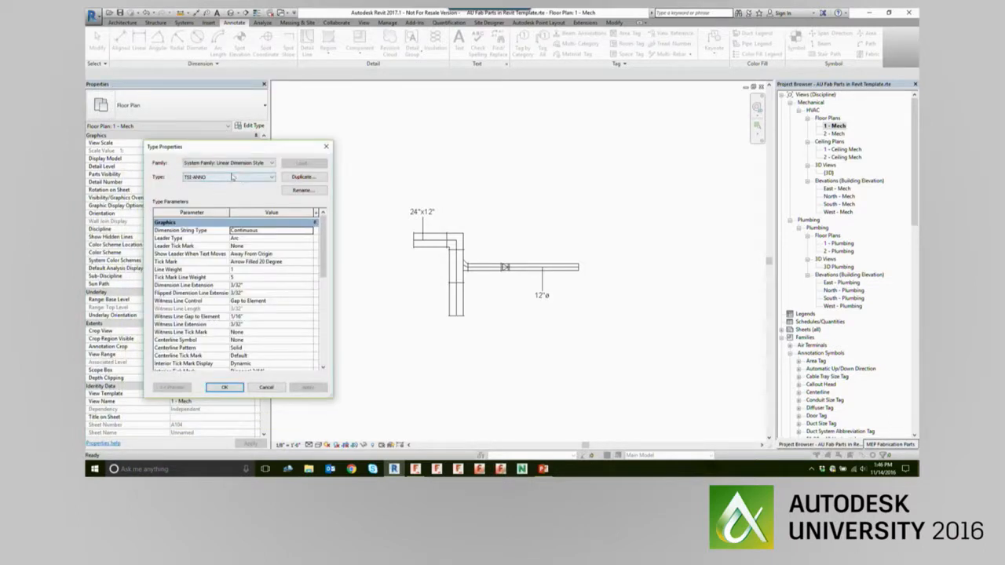
{"action": "left_click", "coordinate": [235, 177]}
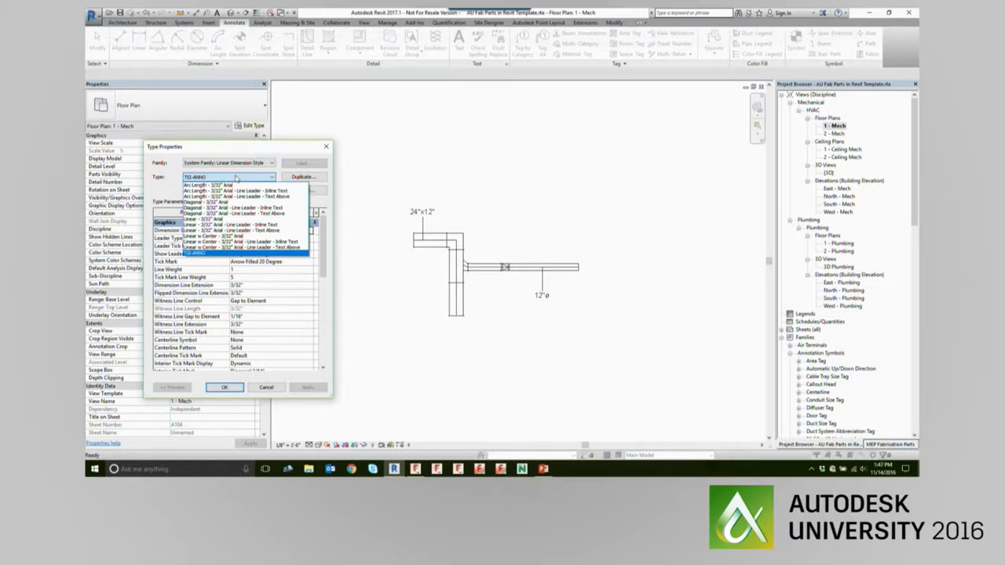
{"action": "left_click", "coordinate": [212, 178]}
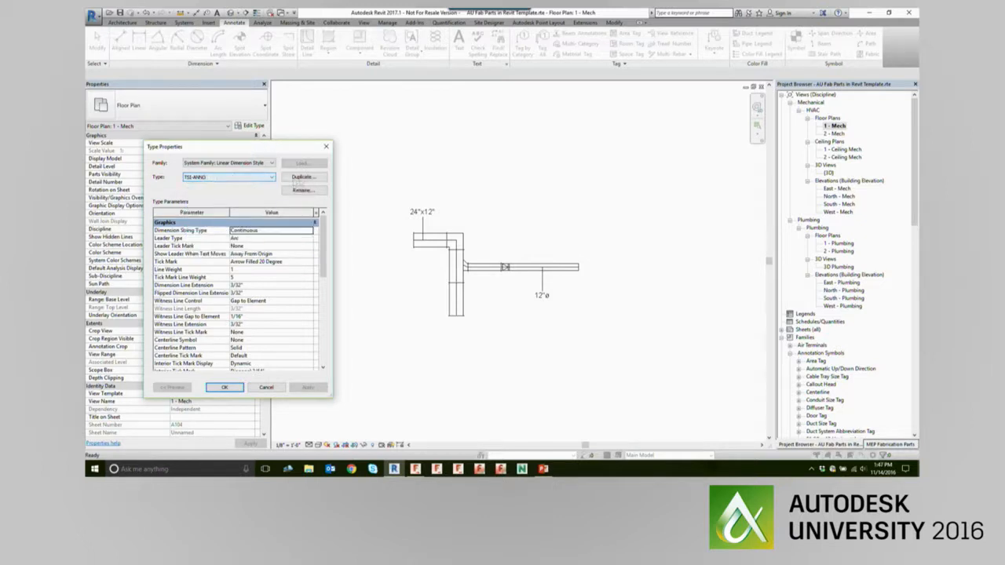
{"action": "left_click", "coordinate": [272, 177]}
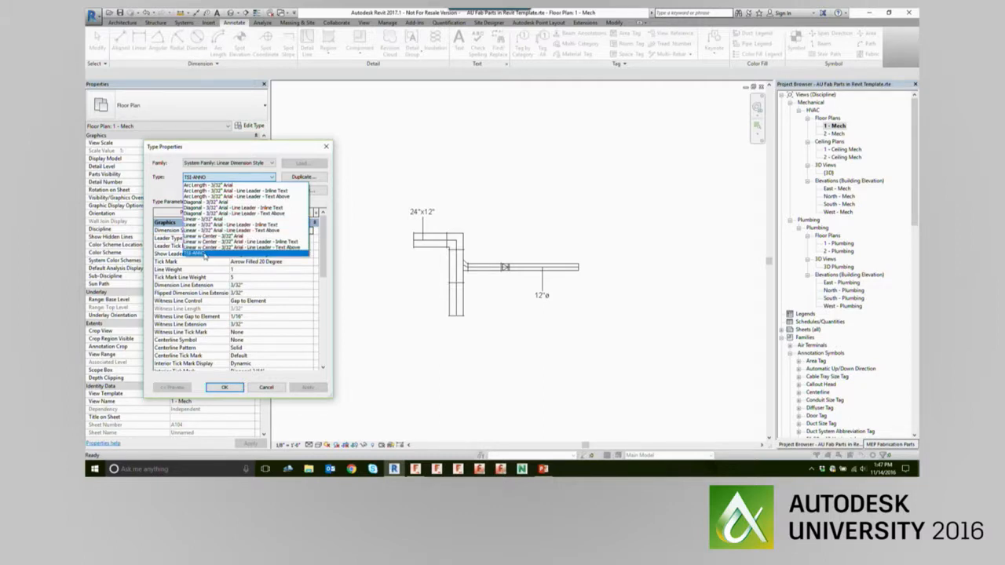
{"action": "left_click", "coordinate": [203, 254]}
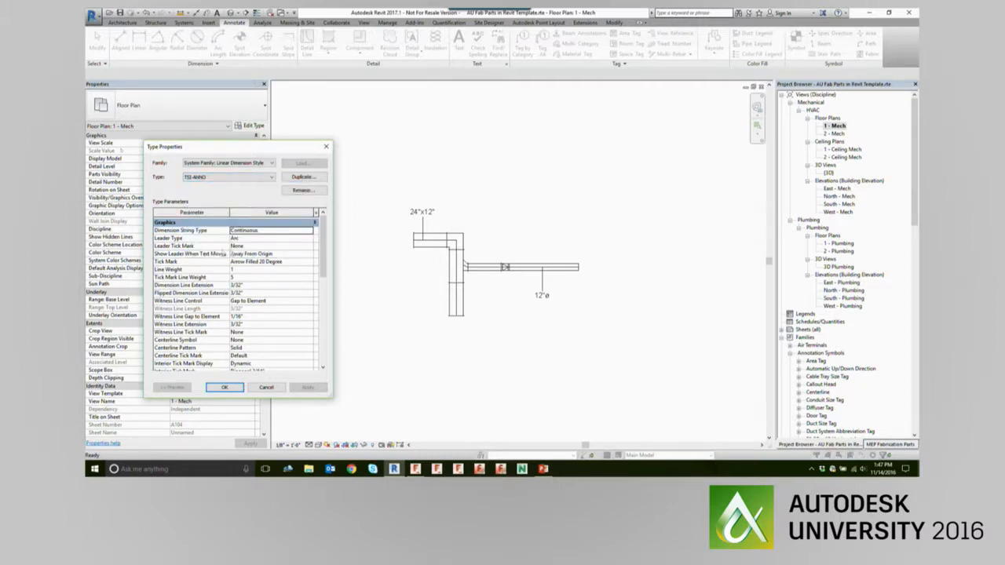
Inspect the tick mark and text font of the TSI-ANNO dimension type, leaving its properties without changes
{"action": "left_click_drag", "start_coordinate": [322, 255], "coordinate": [323, 261]}
{"action": "left_click", "coordinate": [270, 253]}
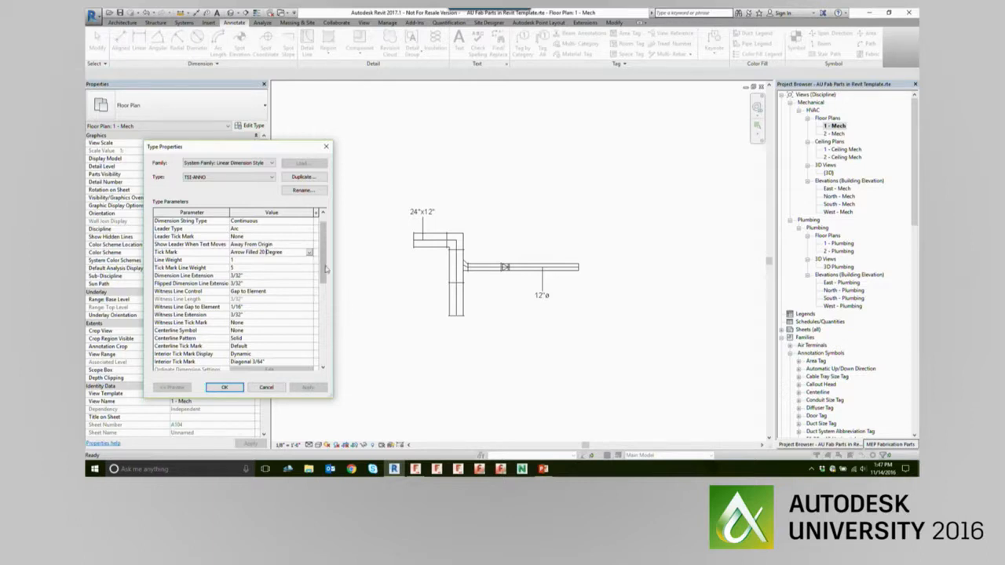
{"action": "left_click_drag", "start_coordinate": [322, 259], "coordinate": [328, 323]}
{"action": "left_click", "coordinate": [259, 294]}
{"action": "left_click", "coordinate": [260, 294]}
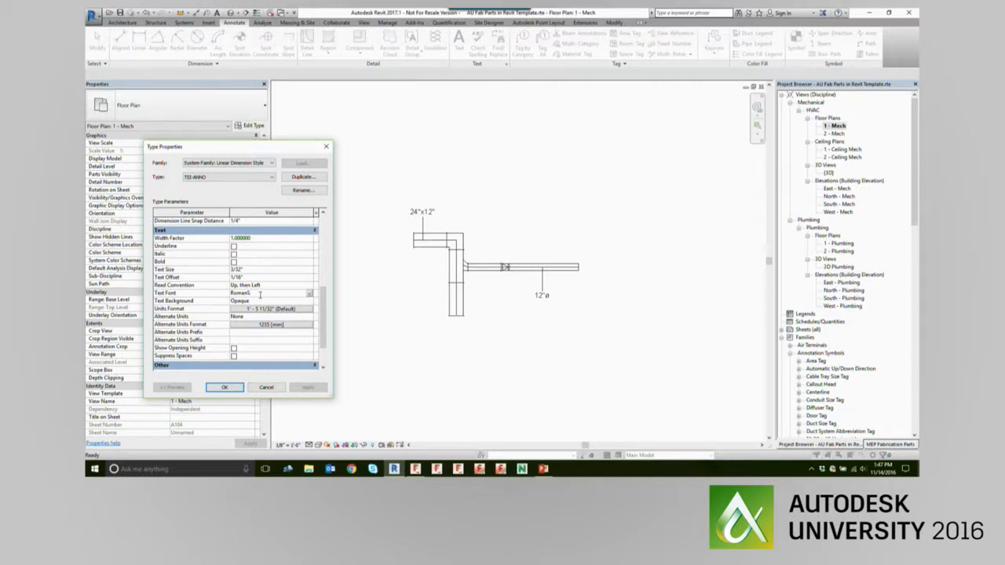
{"action": "left_click", "coordinate": [326, 146]}
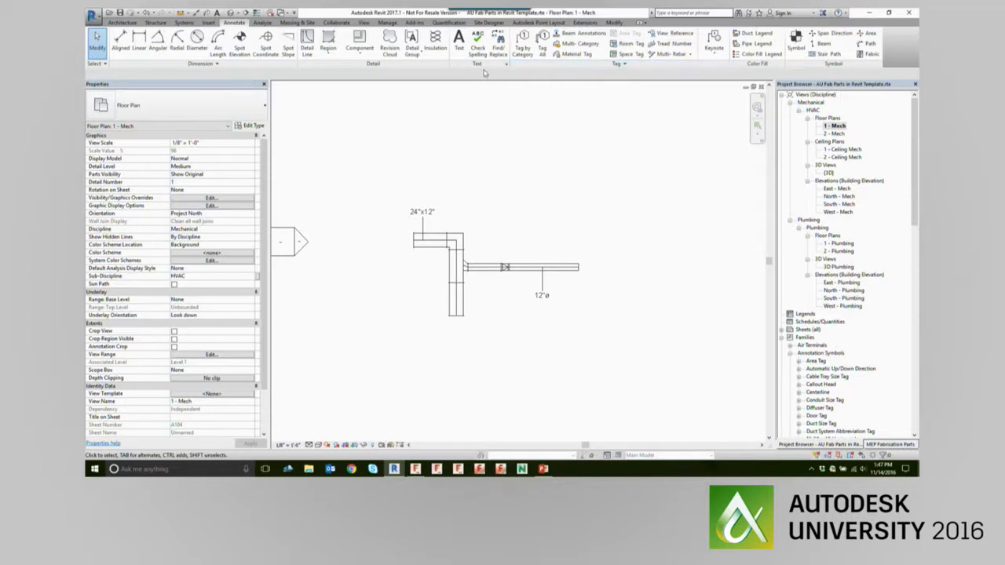
Open the text types and inspect the settings of 3/32" Arial and TSI-ANNO
{"action": "left_click", "coordinate": [506, 64]}
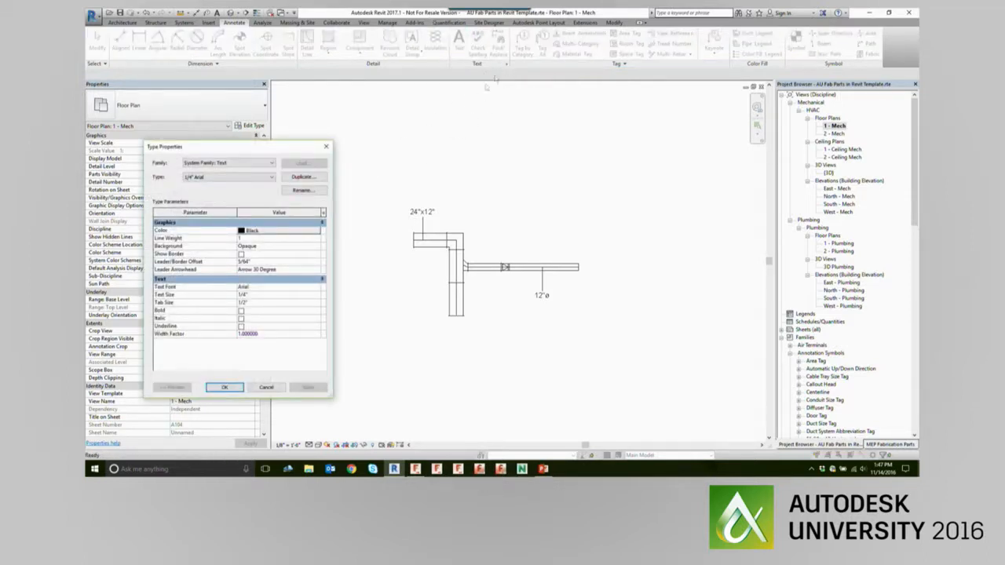
{"action": "left_click_drag", "start_coordinate": [244, 150], "coordinate": [270, 118]}
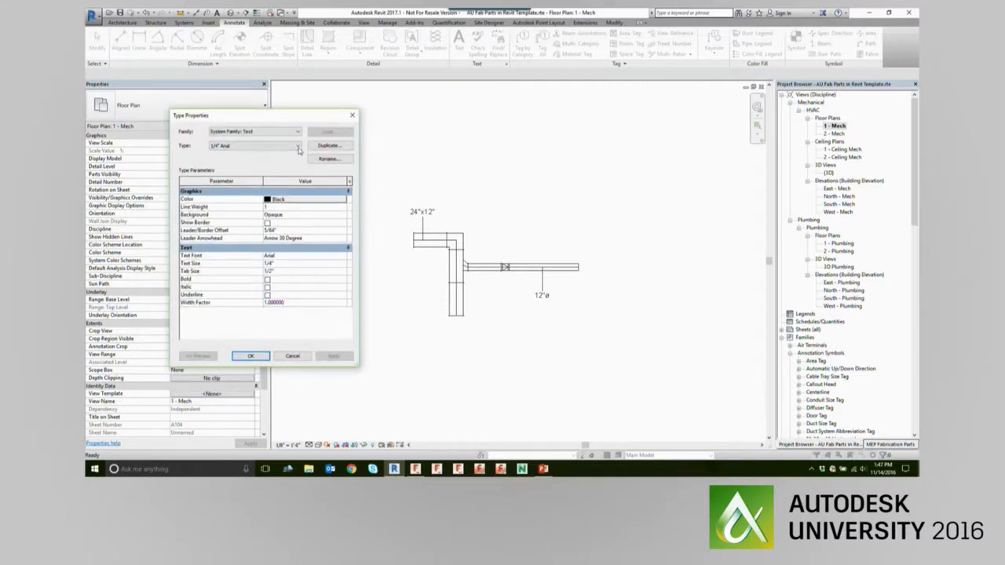
{"action": "left_click", "coordinate": [298, 147]}
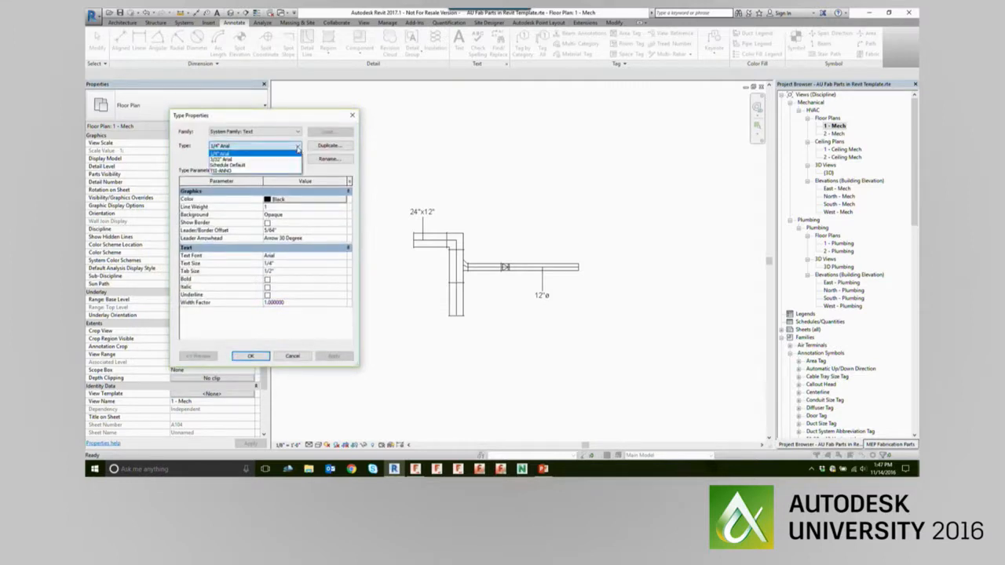
{"action": "left_click", "coordinate": [268, 160]}
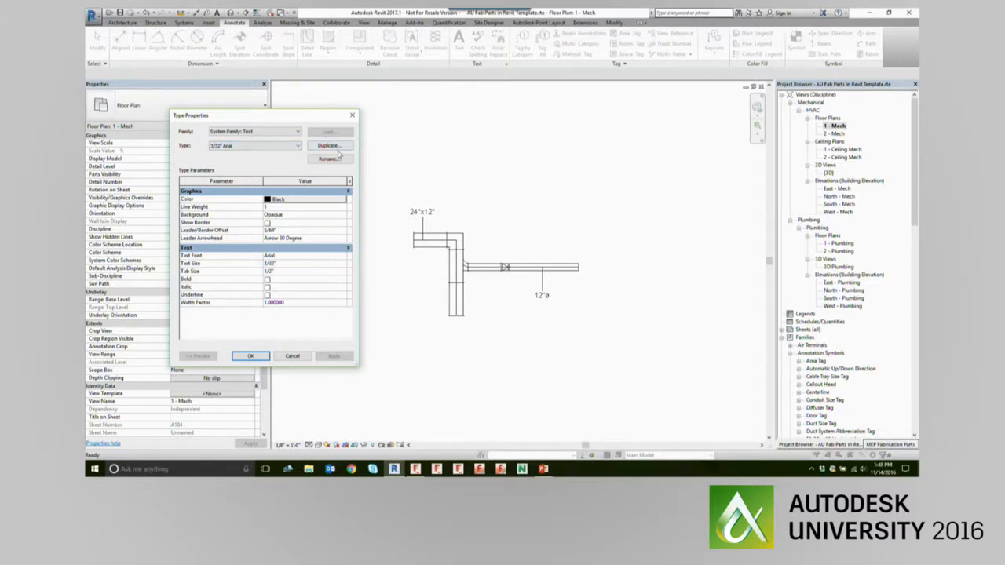
{"action": "left_click", "coordinate": [297, 146]}
{"action": "left_click", "coordinate": [256, 171]}
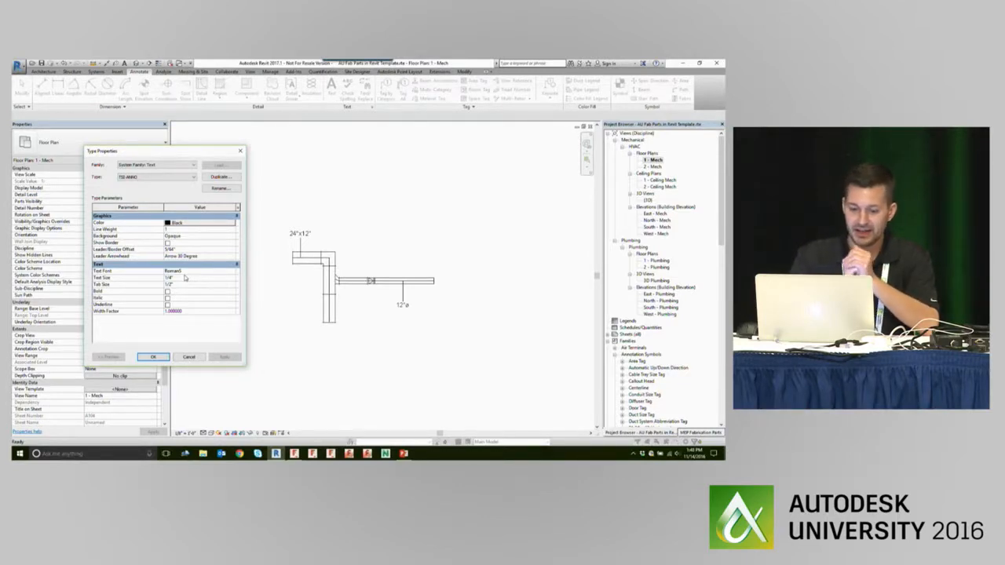
{"action": "left_click", "coordinate": [154, 357]}
Switch to PowerPoint to view the Families slide, and return to the Revit floor plan with its ductwork in view
{"action": "left_click", "coordinate": [403, 454]}
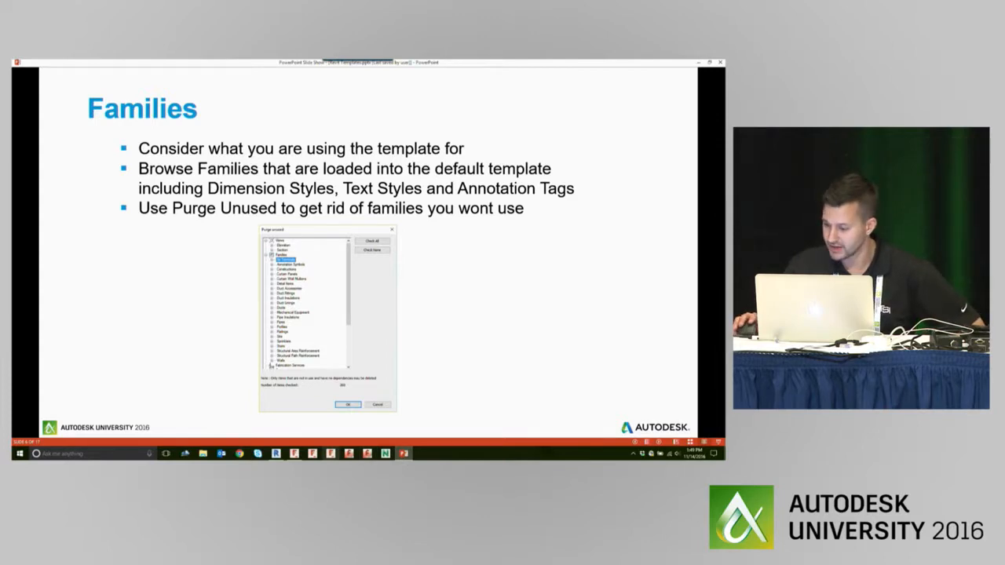
{"action": "left_click", "coordinate": [275, 454]}
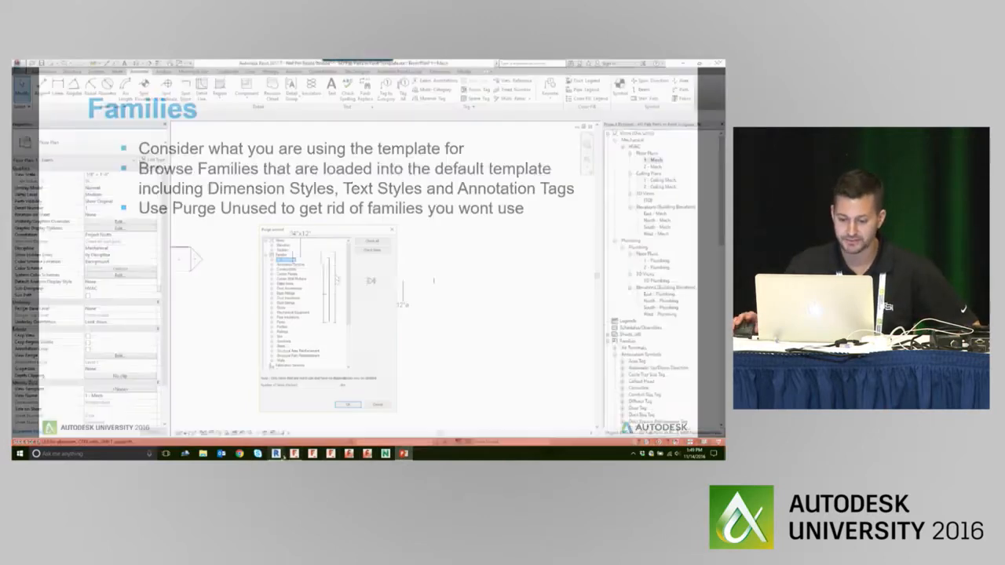
{"action": "scroll", "coordinate": [497, 361], "scroll_direction": "down", "scroll_amount": 2}
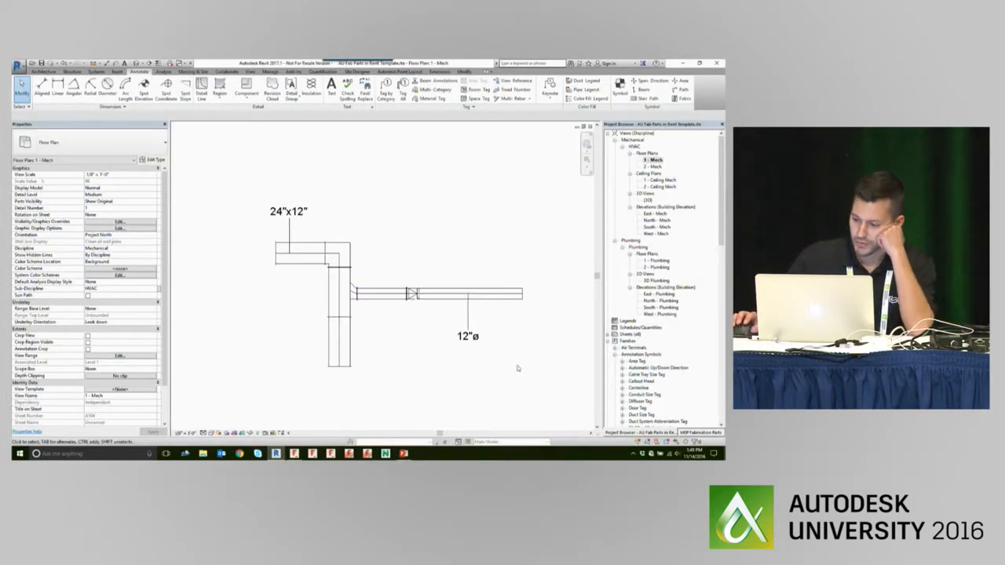
{"action": "scroll", "coordinate": [512, 394], "scroll_direction": "down", "scroll_amount": 3}
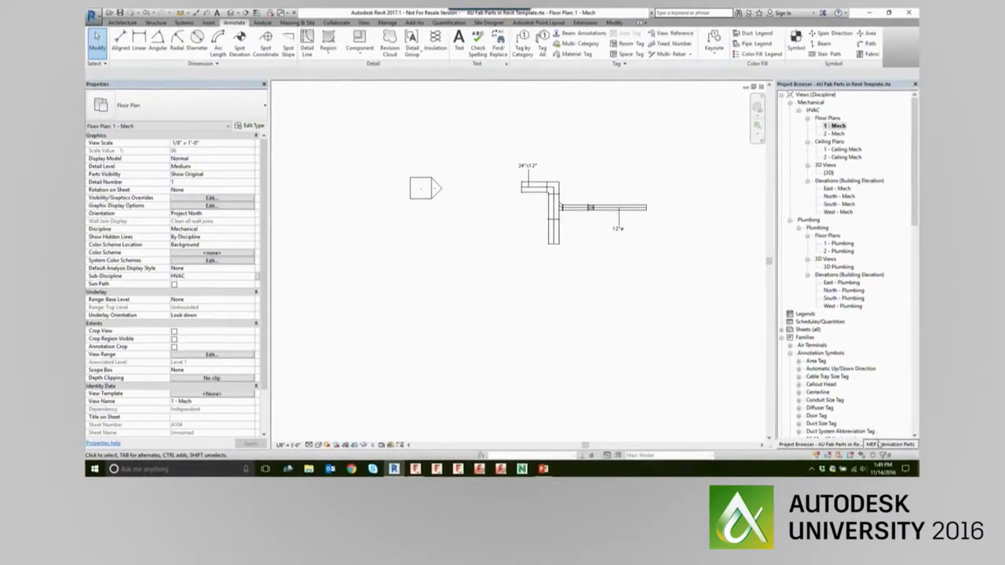
Show the MEP fabrication parts and set the service to Nibco SWT x WeldBend BW: PCWR
{"action": "left_click", "coordinate": [694, 433]}
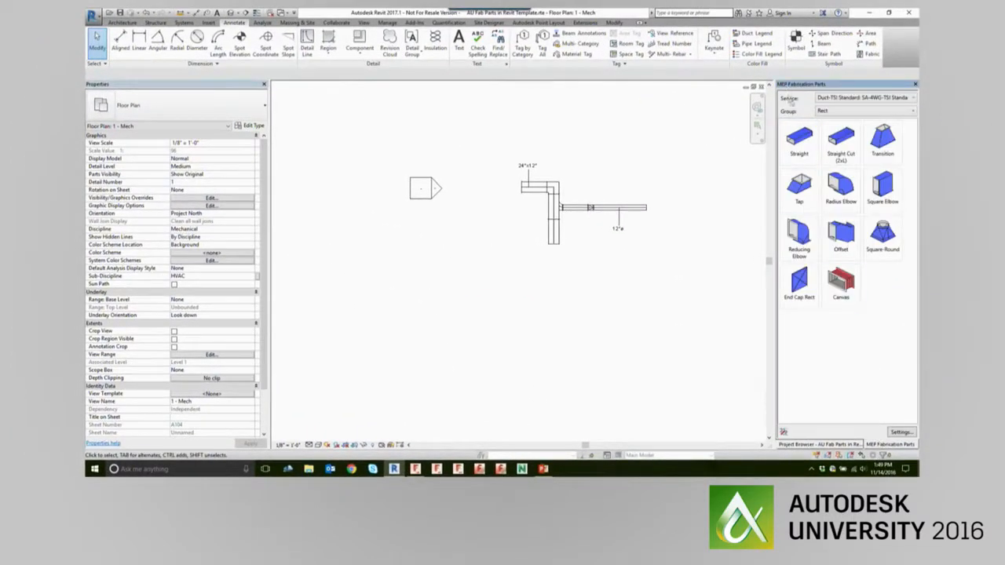
{"action": "left_click", "coordinate": [839, 98]}
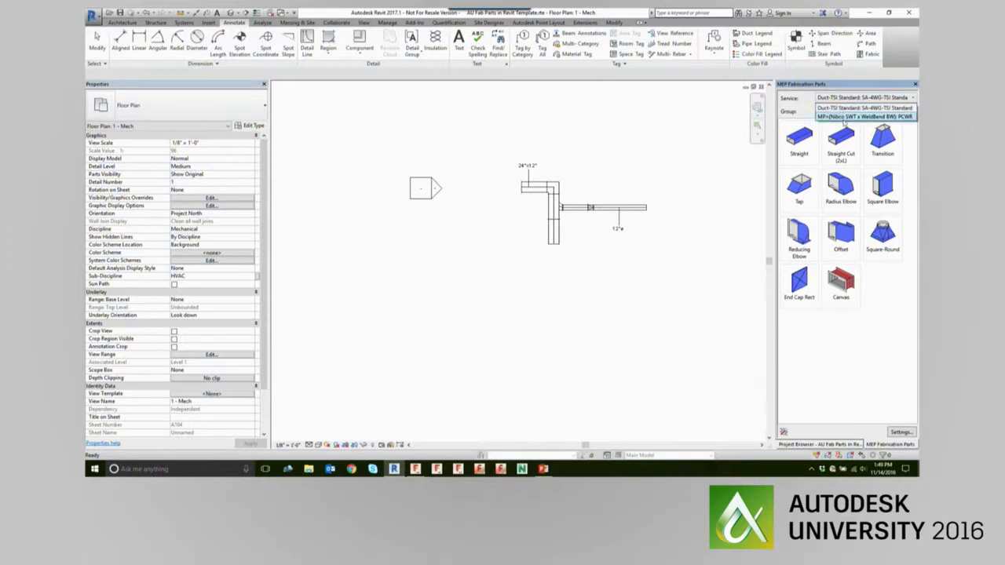
{"action": "left_click", "coordinate": [844, 116]}
Place a horizontal CU x A53 Blk Sch40 pipe with product entry 4 below the ductwork in the floor plan
{"action": "left_click", "coordinate": [799, 140]}
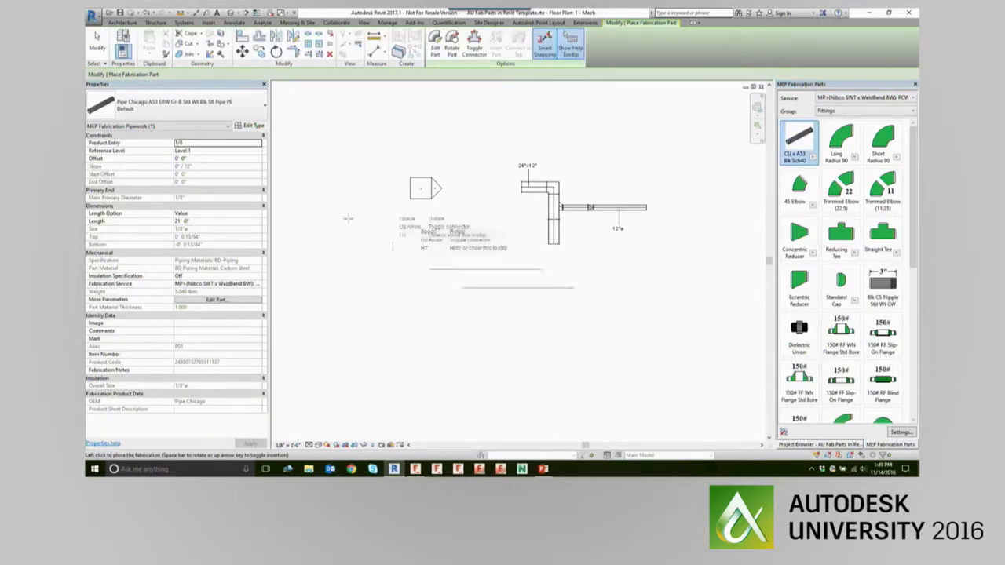
{"action": "left_click", "coordinate": [232, 143]}
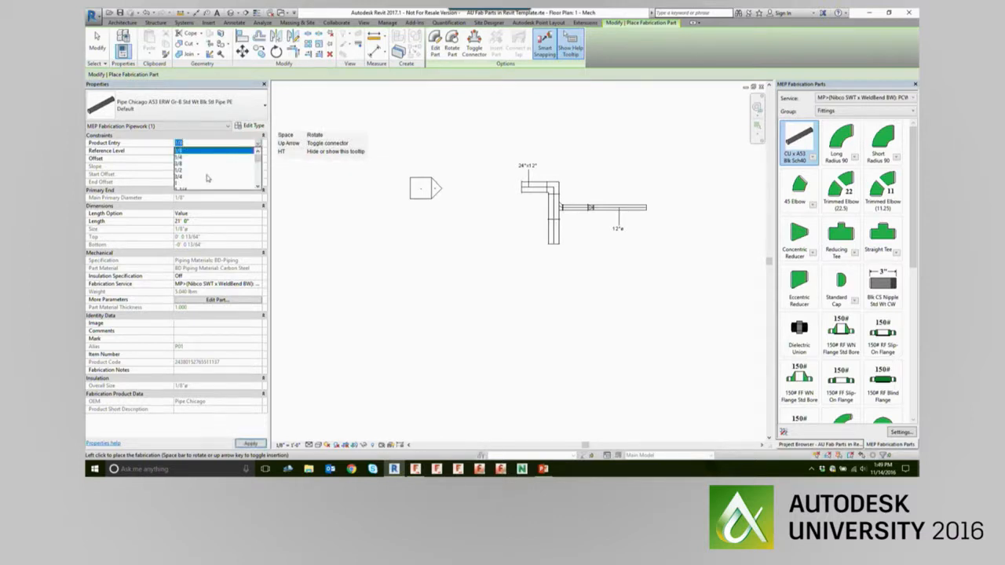
{"action": "scroll", "coordinate": [192, 180], "scroll_direction": "down", "scroll_amount": 3}
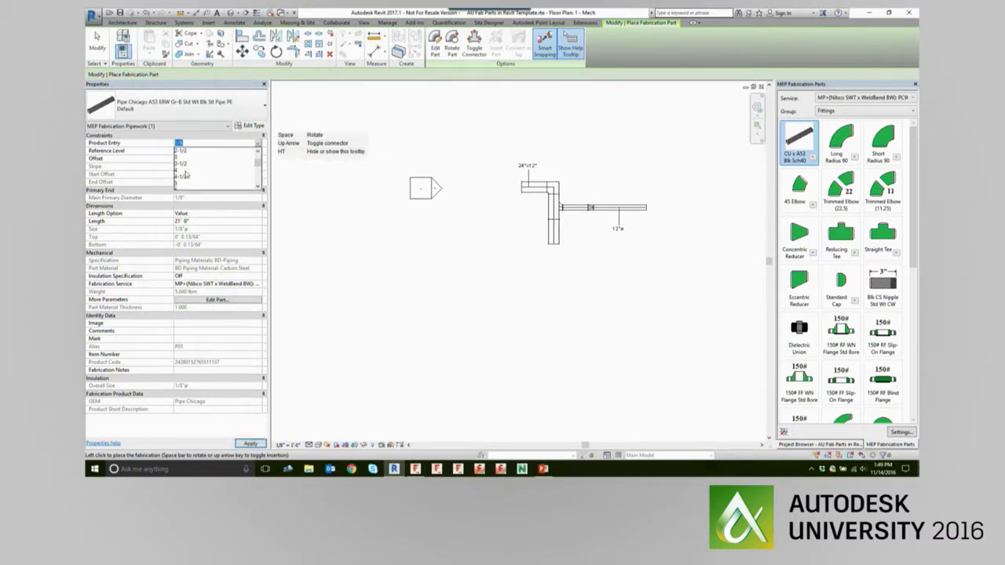
{"action": "left_click", "coordinate": [182, 170]}
{"action": "scroll", "coordinate": [475, 264], "scroll_direction": "up", "scroll_amount": 5}
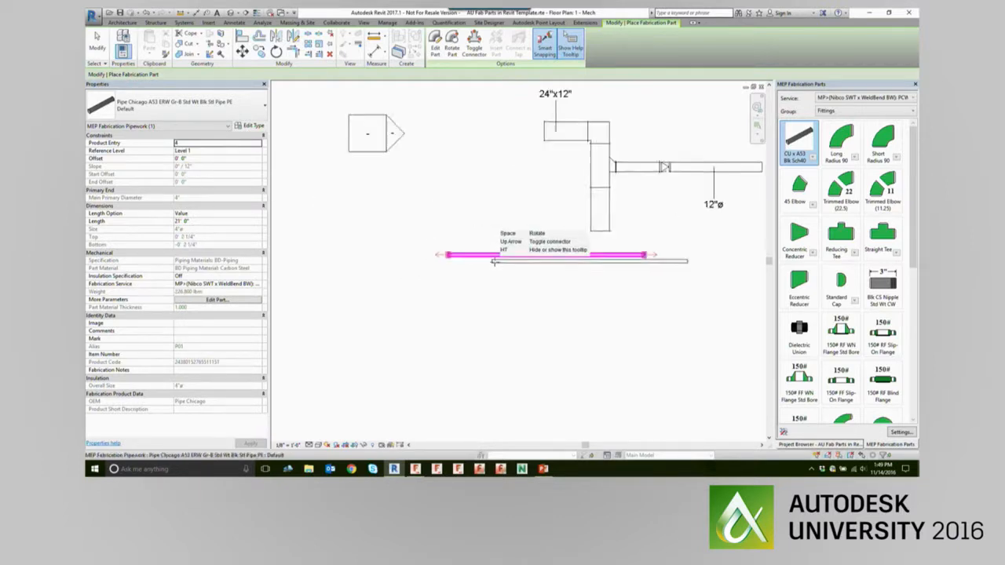
Start tagging the fabrication pipe below the ductwork by category, and agree to load a tag for MEP Fabrication Pipework
{"action": "key", "text": "Escape"}
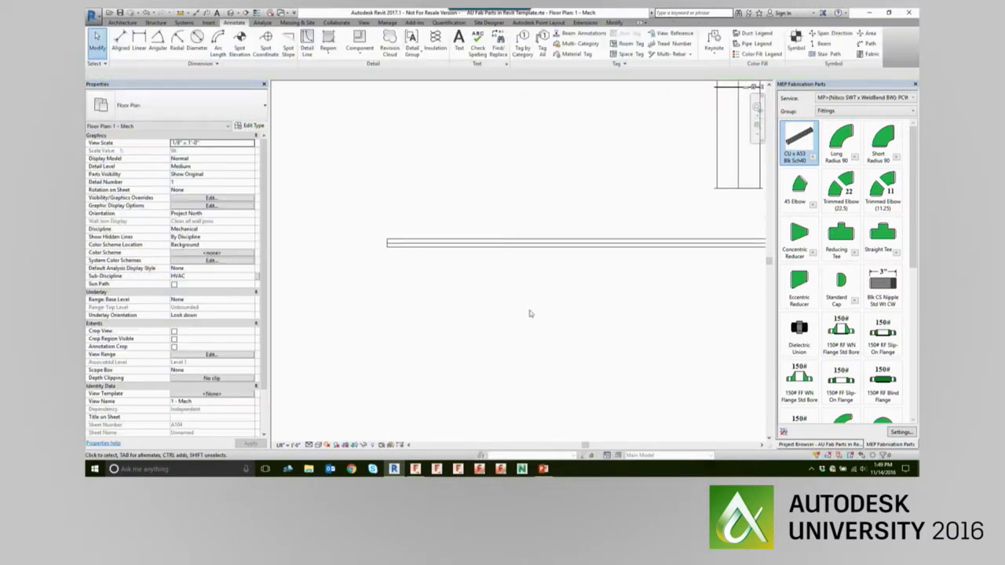
{"action": "middle_click_drag", "start_coordinate": [557, 306], "coordinate": [503, 293]}
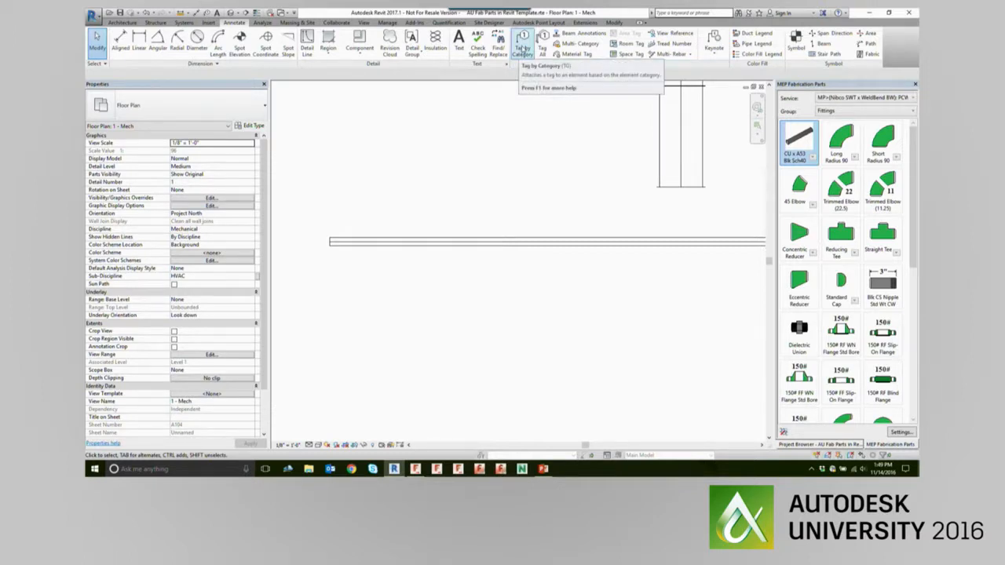
{"action": "left_click", "coordinate": [523, 48]}
{"action": "left_click", "coordinate": [482, 243]}
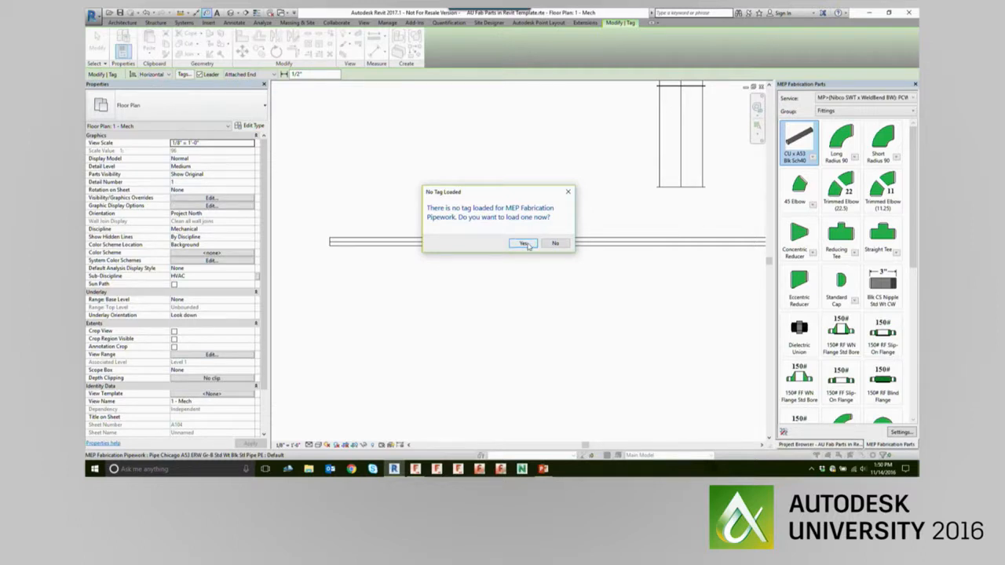
{"action": "left_click", "coordinate": [527, 244]}
Load Fabrication Pipe - Size Tag.rfa from the Annotations Pipe folder and tag the horizontal pipe with it, using a leader
{"action": "scroll", "coordinate": [548, 217], "scroll_direction": "down", "scroll_amount": 1}
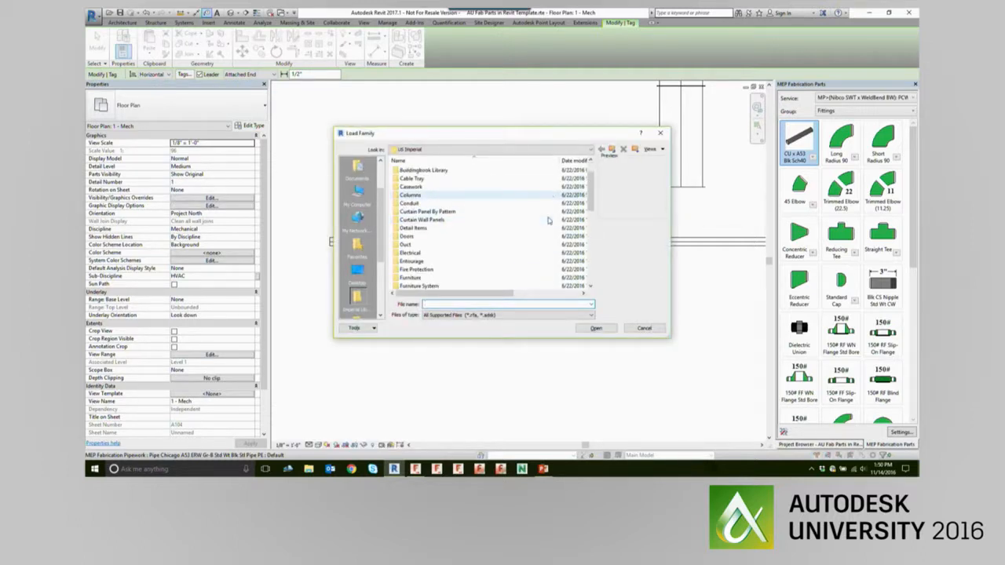
{"action": "scroll", "coordinate": [543, 213], "scroll_direction": "up", "scroll_amount": 1}
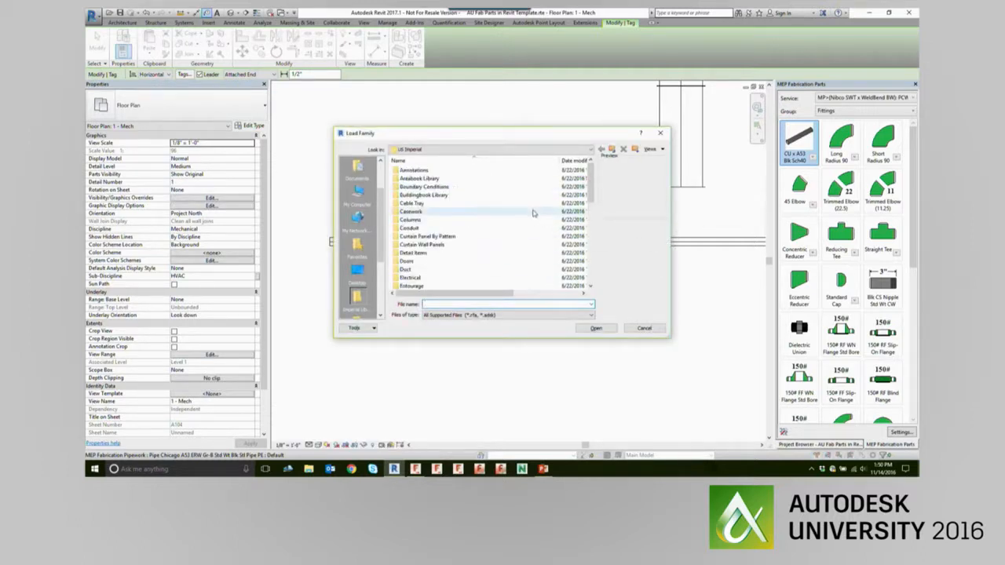
{"action": "double_click", "coordinate": [459, 173]}
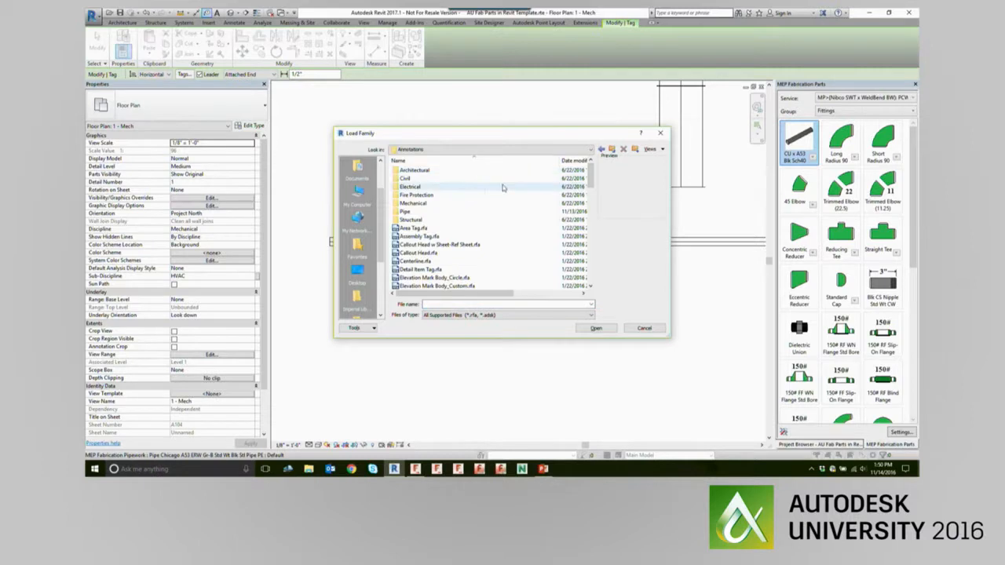
{"action": "double_click", "coordinate": [429, 212]}
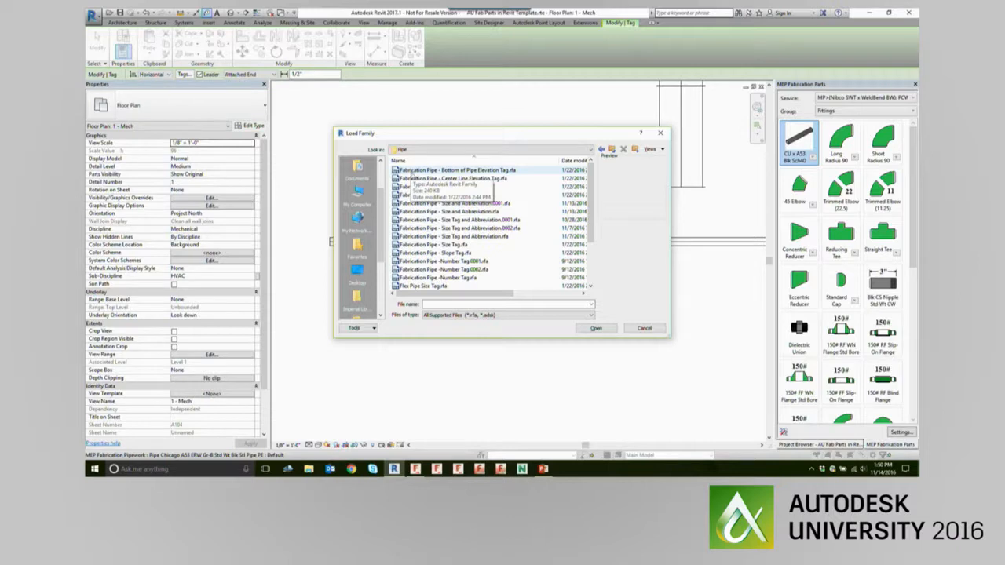
{"action": "scroll", "coordinate": [439, 201], "scroll_direction": "down", "scroll_amount": 1}
{"action": "scroll", "coordinate": [440, 202], "scroll_direction": "down", "scroll_amount": 1}
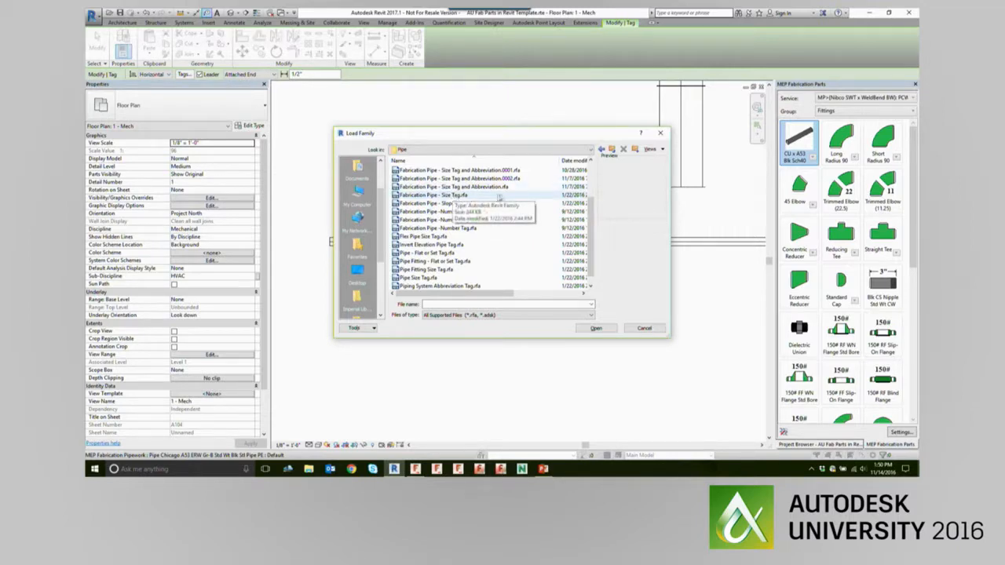
{"action": "left_click", "coordinate": [458, 197]}
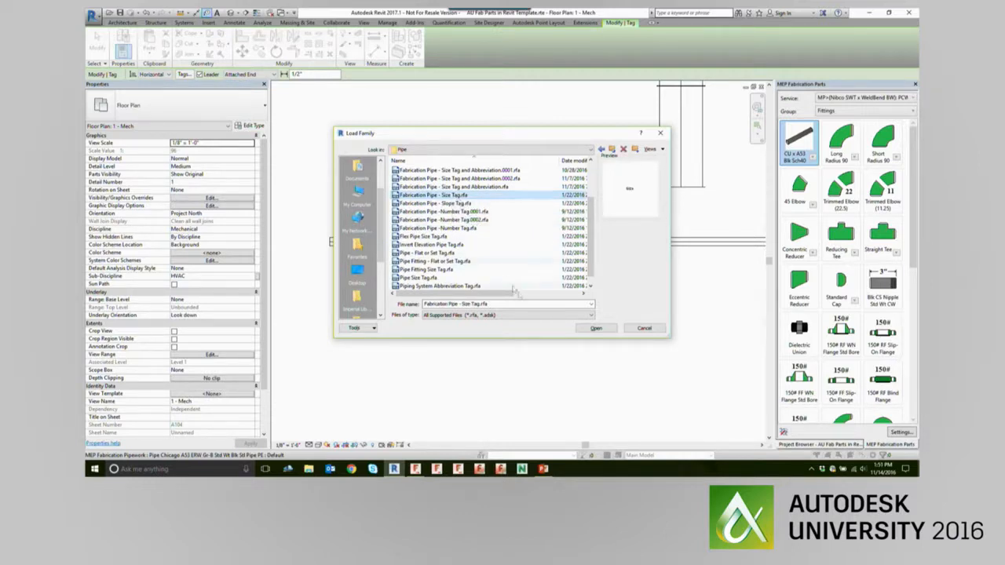
{"action": "left_click", "coordinate": [597, 328]}
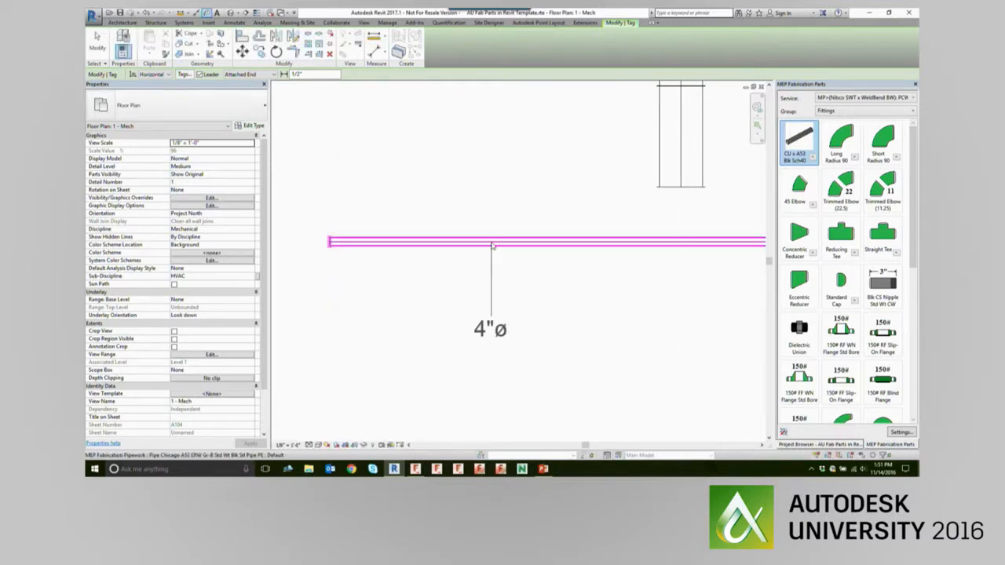
{"action": "left_click", "coordinate": [492, 244]}
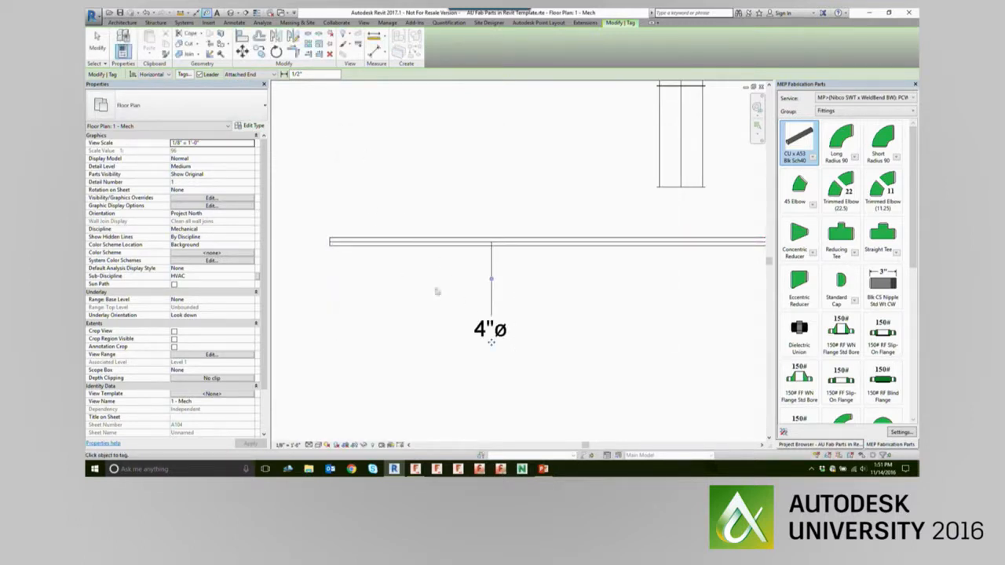
{"action": "key", "text": "Escape"}
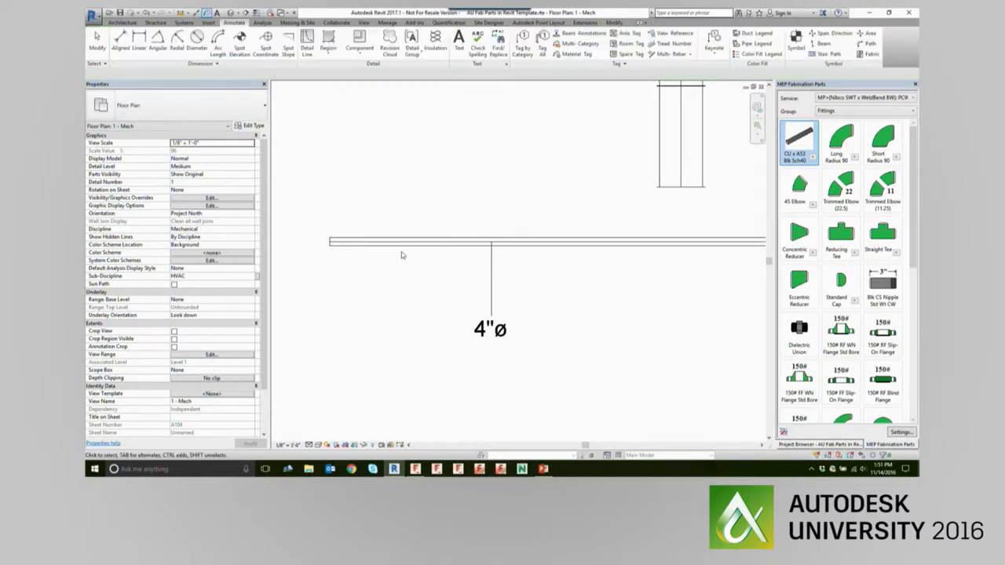
Set the tagged pipe's product entry to 6
{"action": "left_click", "coordinate": [401, 242]}
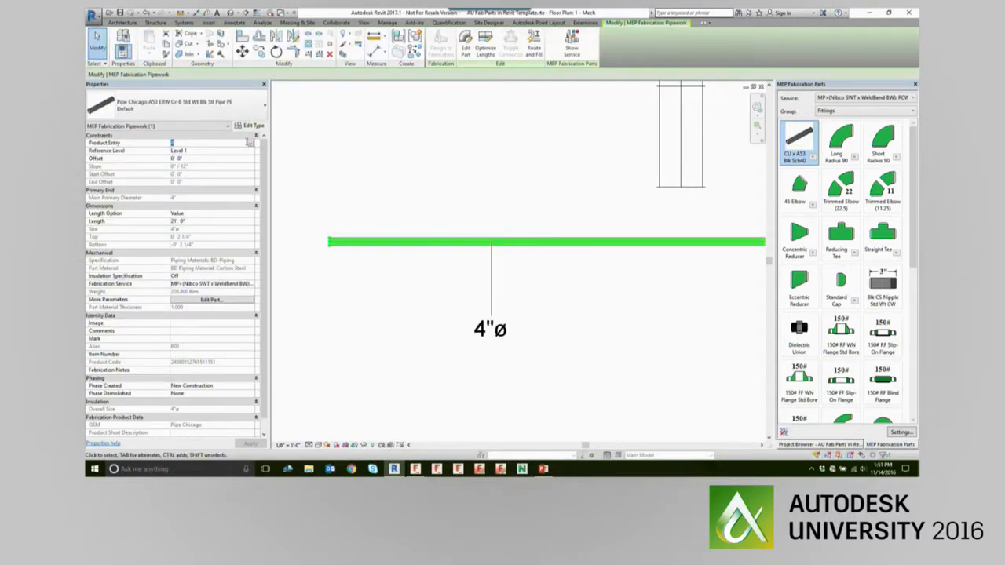
{"action": "left_click", "coordinate": [249, 142]}
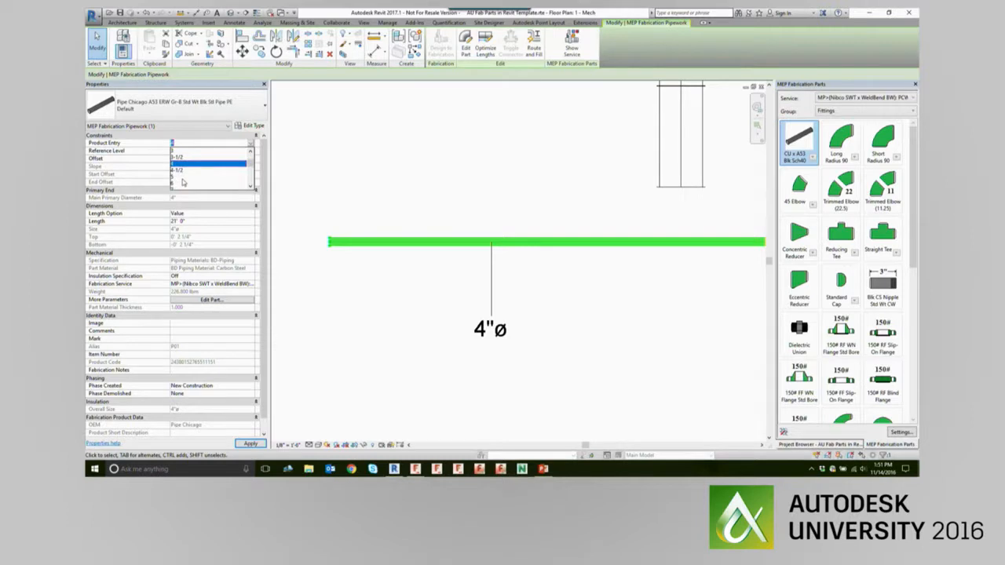
{"action": "left_click", "coordinate": [182, 182]}
{"action": "left_click", "coordinate": [382, 336]}
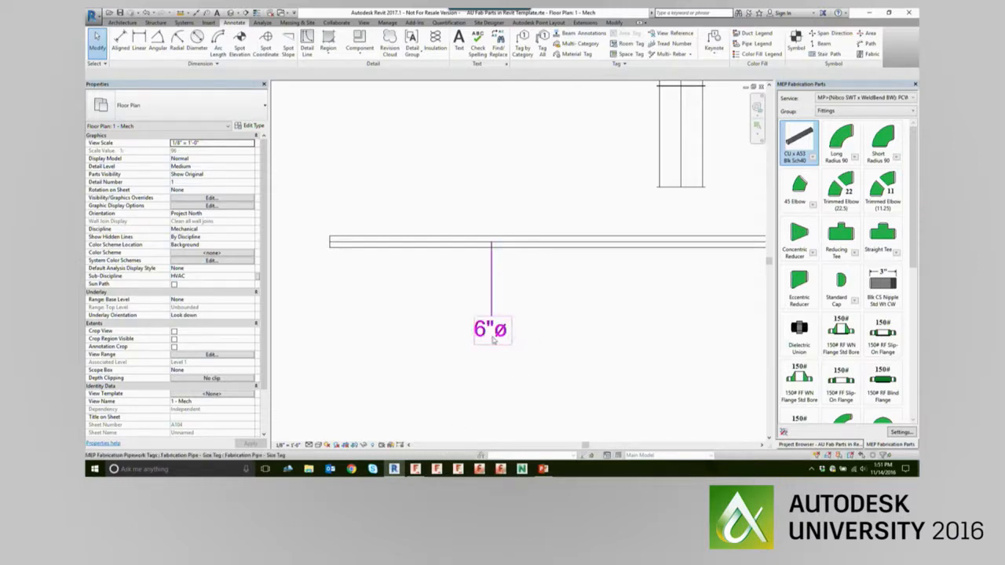
Switch to CADmep, dismiss the text style settings, and inspect the PCWR service's abbreviation and the pipe's annotation
{"action": "left_click", "coordinate": [415, 469]}
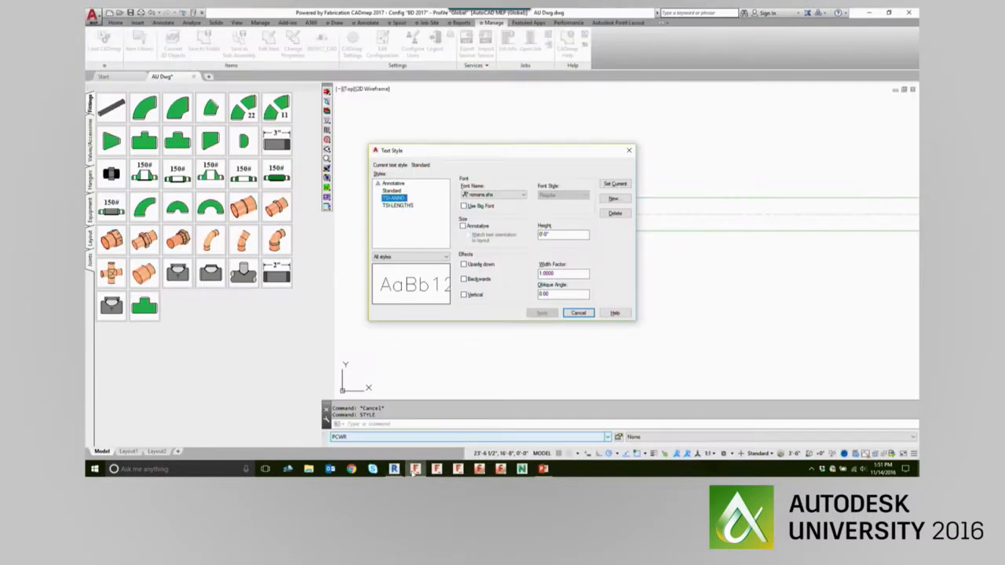
{"action": "left_click", "coordinate": [578, 313]}
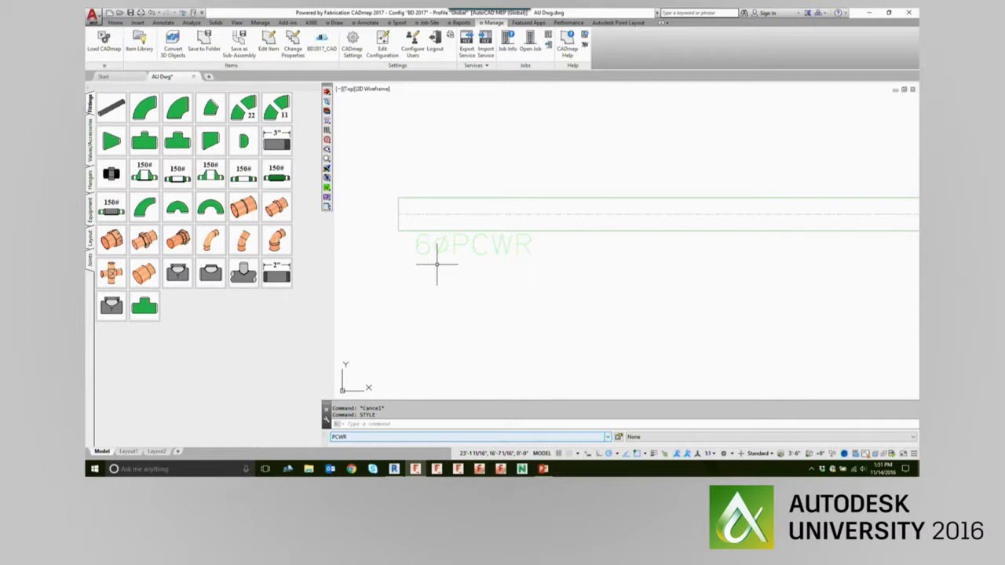
{"action": "left_click", "coordinate": [619, 436]}
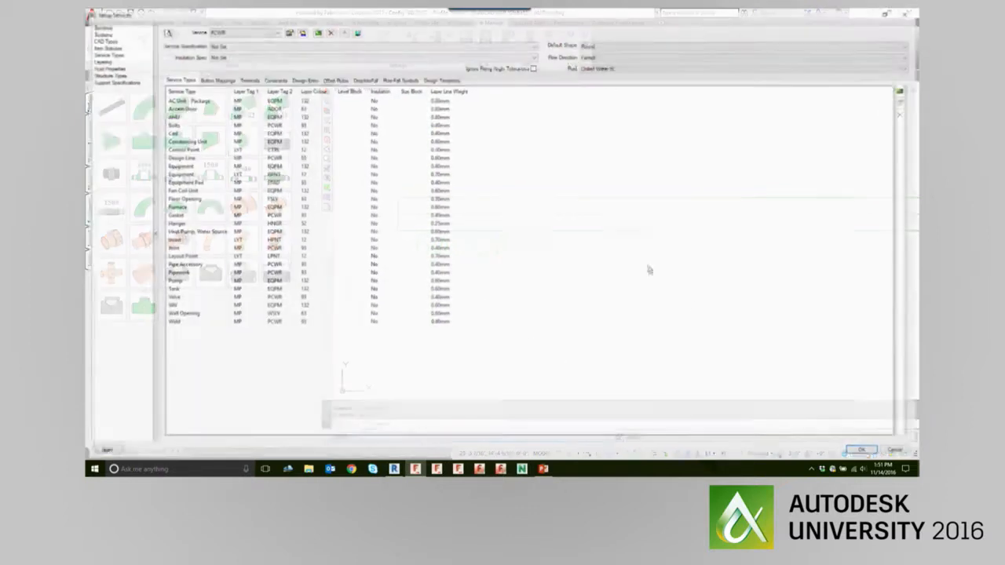
{"action": "left_click", "coordinate": [287, 31]}
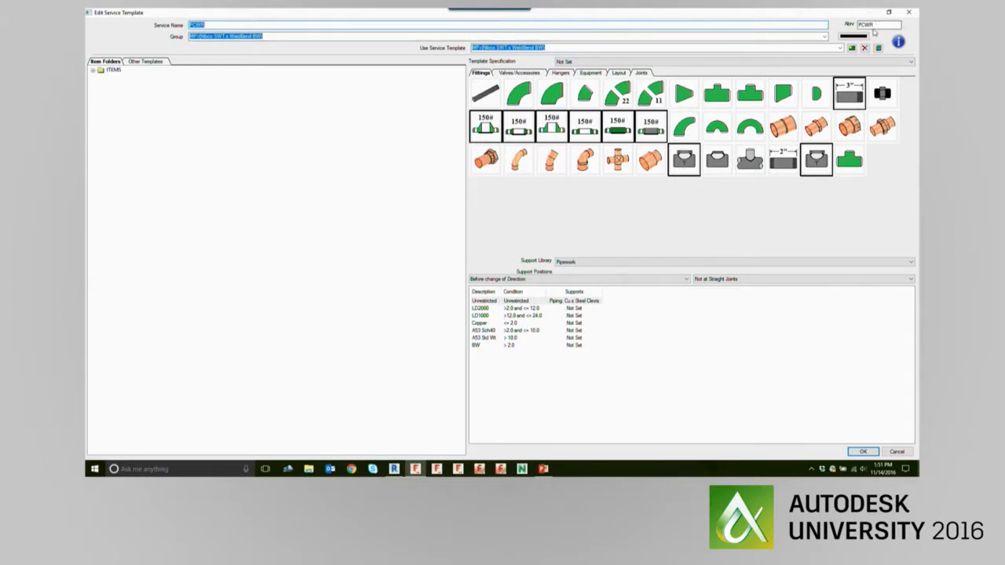
{"action": "left_click", "coordinate": [871, 25]}
{"action": "double_click", "coordinate": [871, 25]}
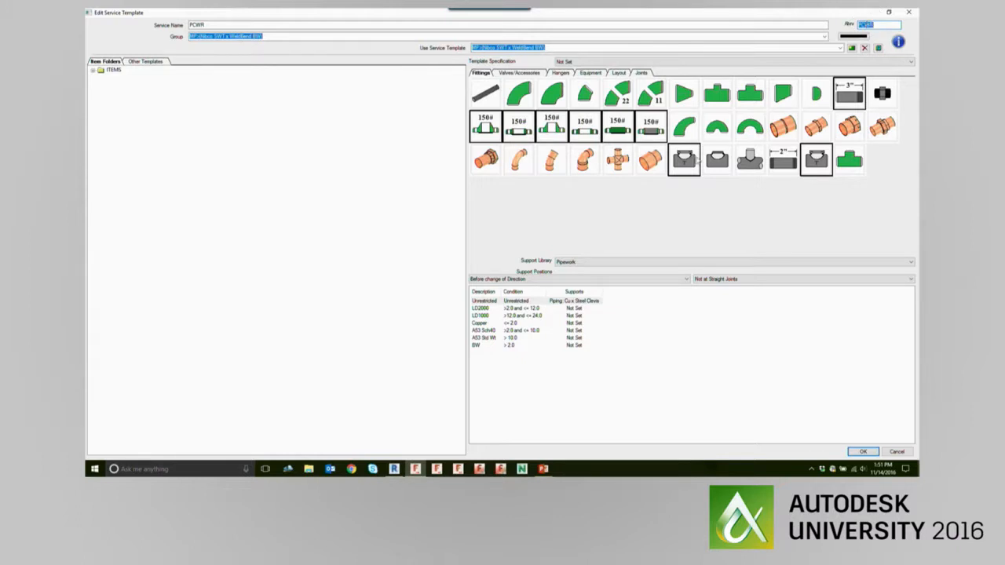
{"action": "left_click", "coordinate": [909, 13]}
{"action": "left_click", "coordinate": [864, 453]}
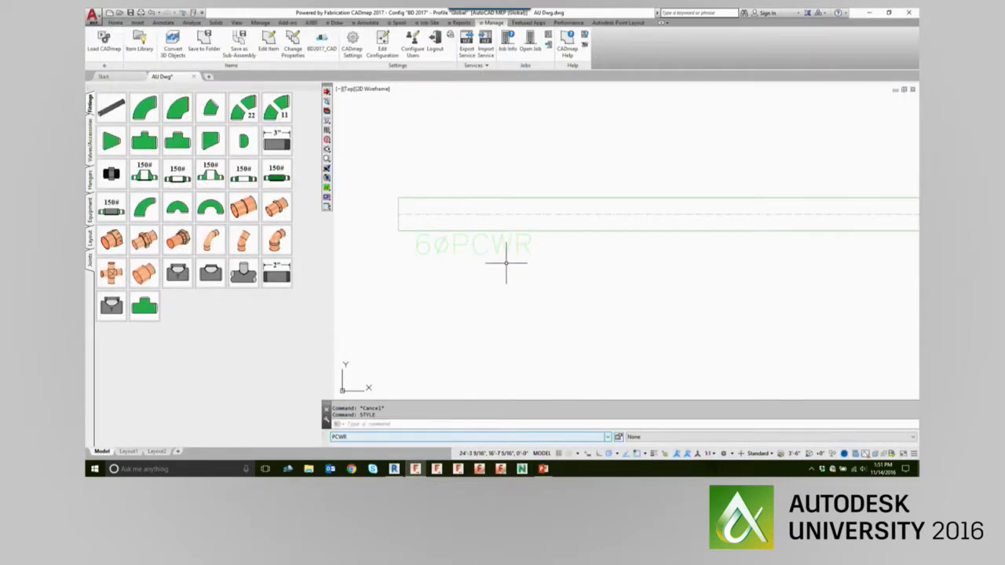
{"action": "scroll", "coordinate": [506, 263], "scroll_direction": "down", "scroll_amount": 3}
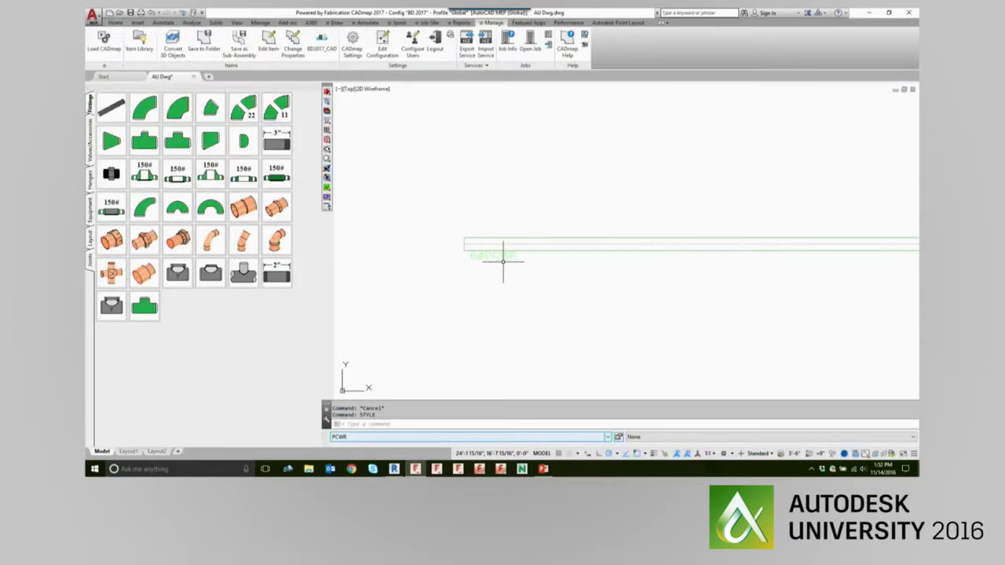
{"action": "scroll", "coordinate": [503, 262], "scroll_direction": "up", "scroll_amount": 1}
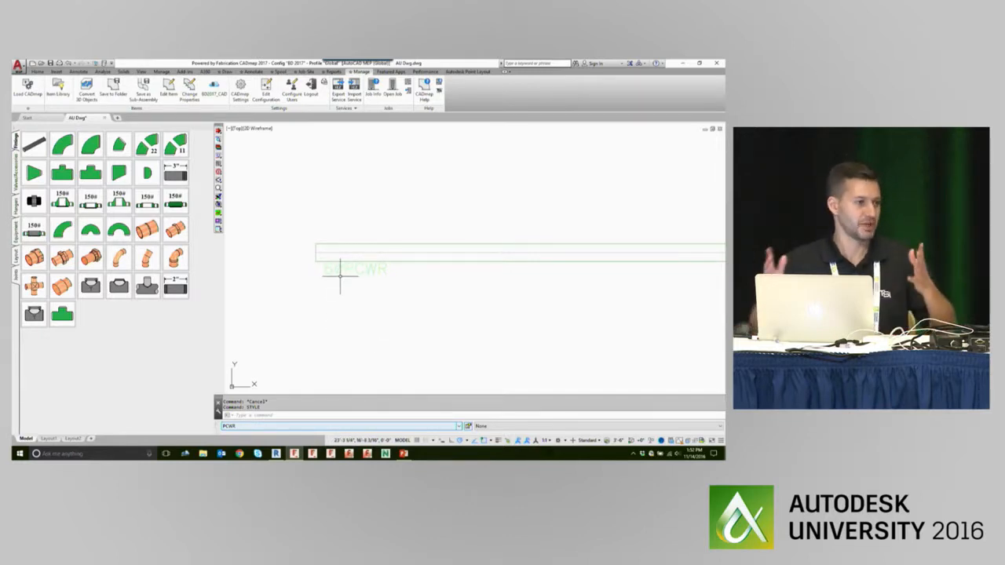
Switch back to Revit and open the pipe's size tag family for editing
{"action": "key", "text": "alt+Tab"}
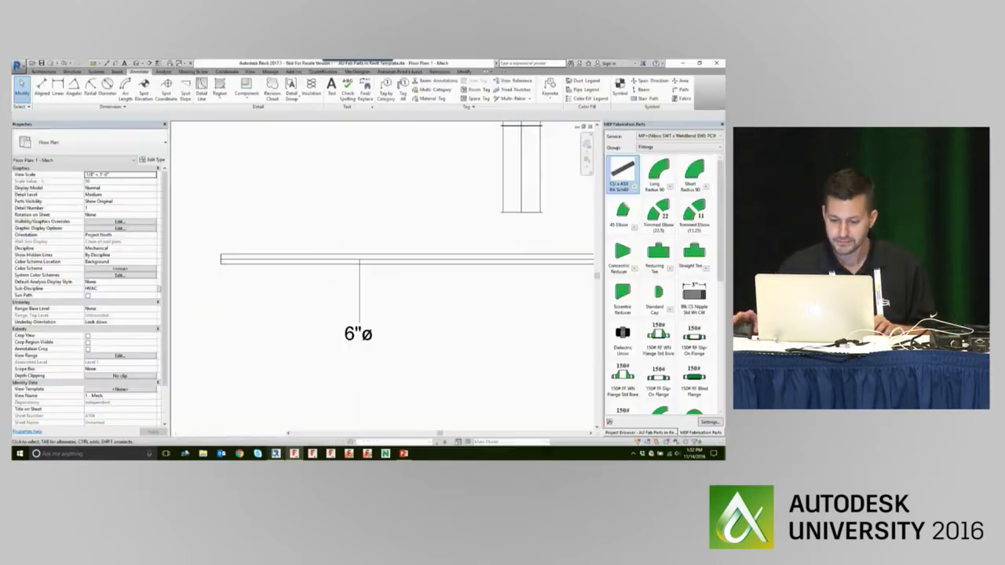
{"action": "left_click", "coordinate": [354, 336]}
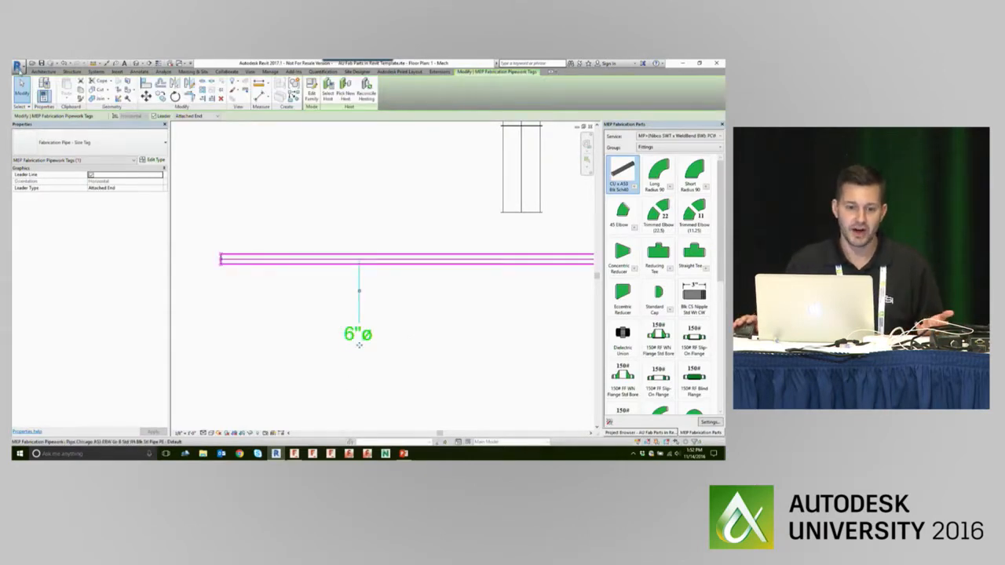
{"action": "left_click", "coordinate": [17, 68]}
{"action": "mouse_move", "coordinate": [46, 118]}
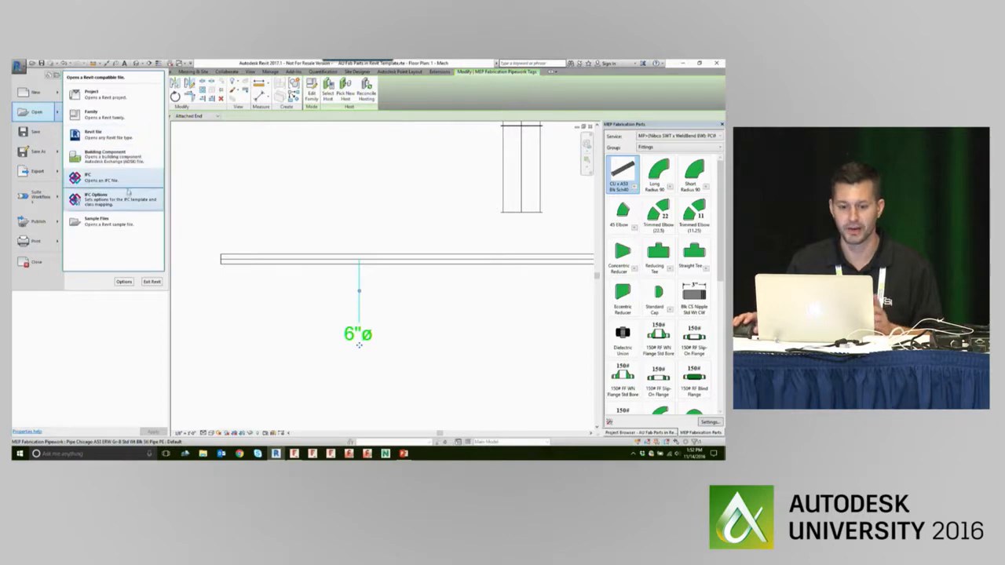
{"action": "left_click", "coordinate": [395, 350]}
{"action": "double_click", "coordinate": [361, 345]}
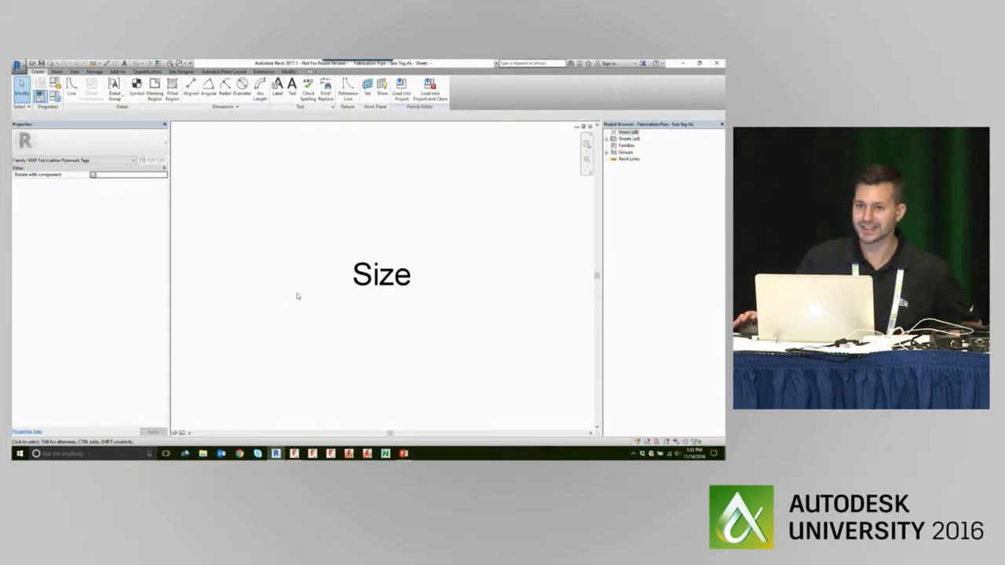
Add the Fabrication Service Abbreviation parameter after Size in the tag family's label
{"action": "left_click", "coordinate": [371, 279]}
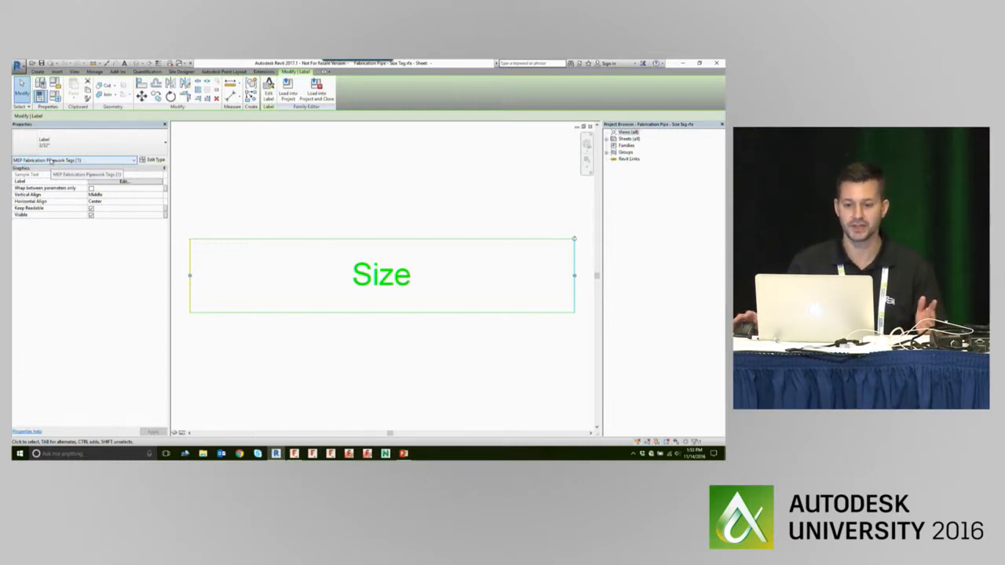
{"action": "left_click", "coordinate": [123, 183]}
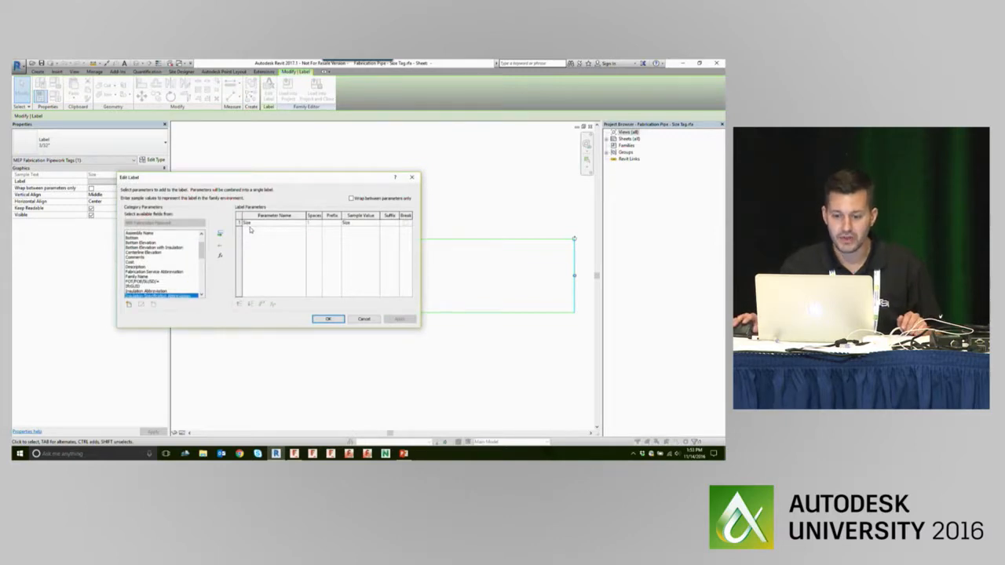
{"action": "left_click", "coordinate": [246, 225]}
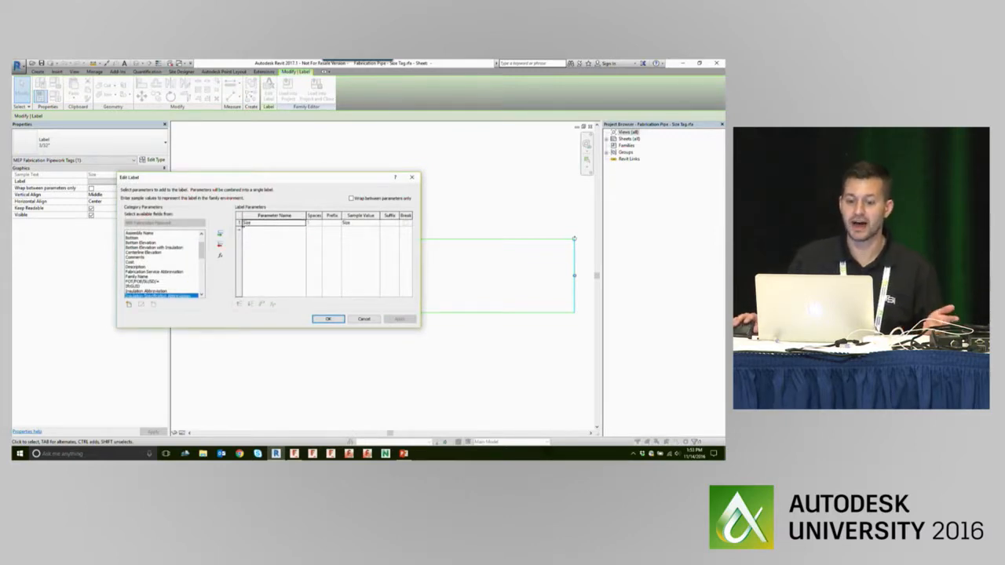
{"action": "left_click_drag", "start_coordinate": [201, 252], "coordinate": [201, 265]}
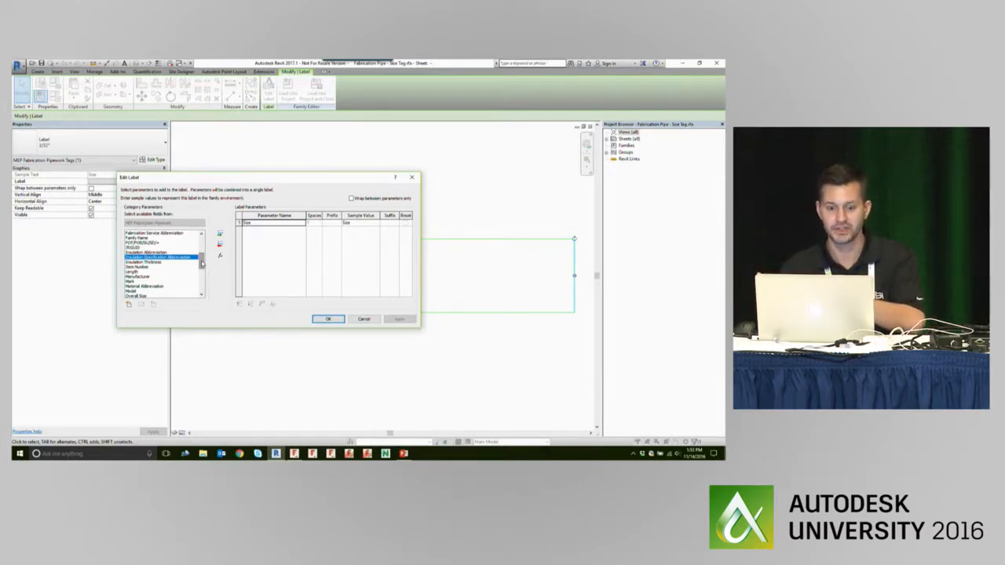
{"action": "mouse_move", "coordinate": [201, 265]}
{"action": "left_mouse_down"}
{"action": "mouse_move", "coordinate": [201, 248]}
{"action": "mouse_move", "coordinate": [203, 263]}
{"action": "left_mouse_up"}
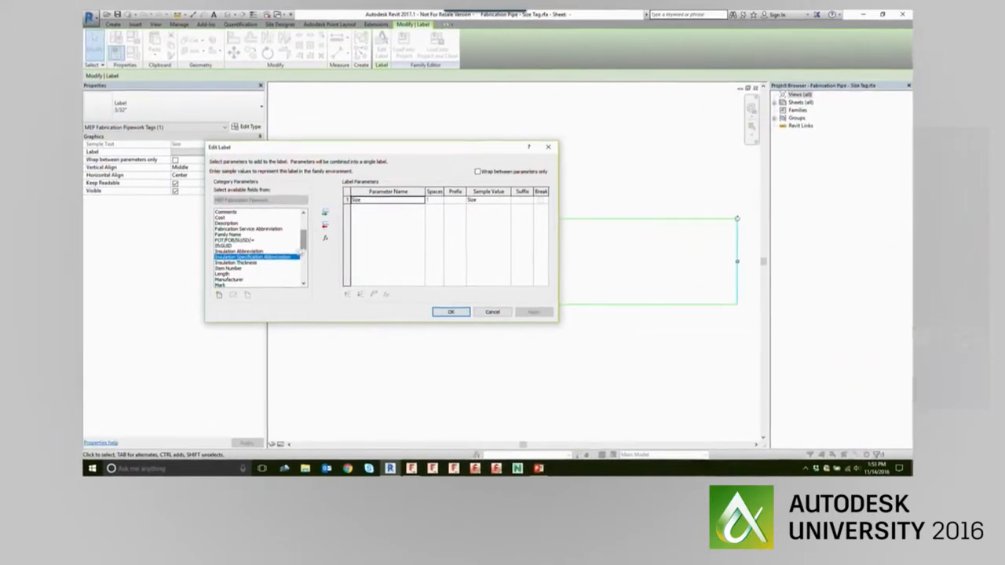
{"action": "left_click", "coordinate": [255, 251]}
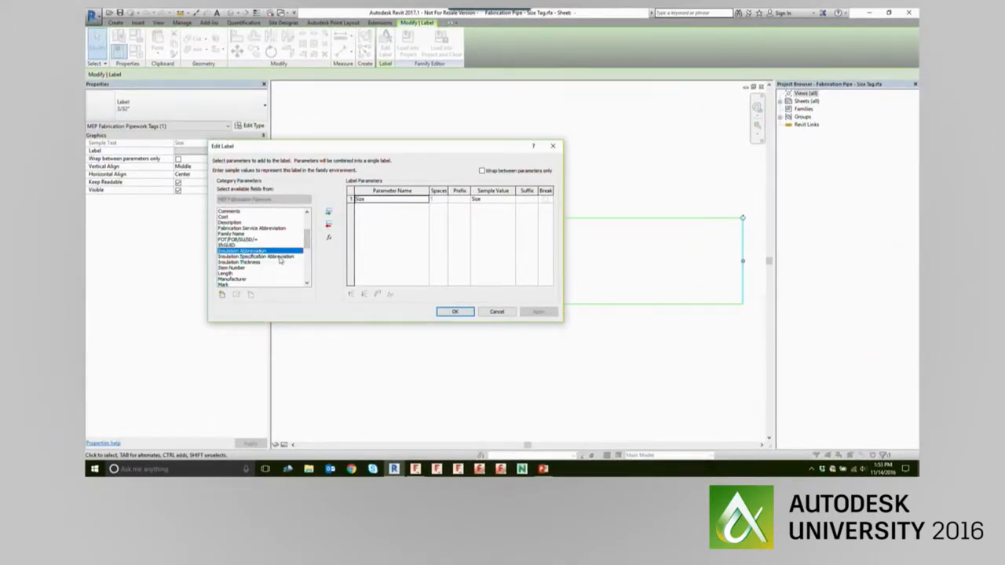
{"action": "left_click", "coordinate": [234, 228]}
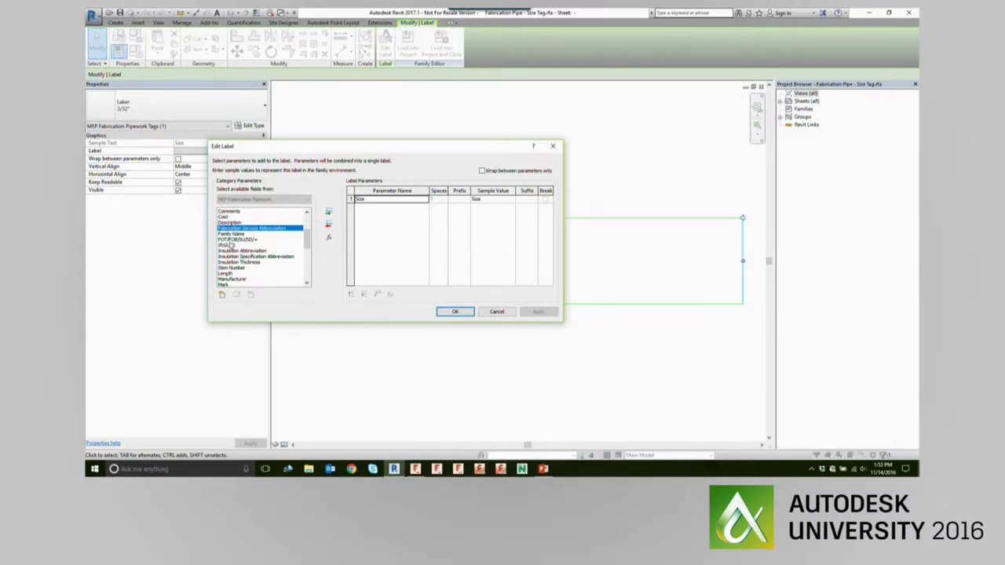
{"action": "left_click", "coordinate": [329, 214]}
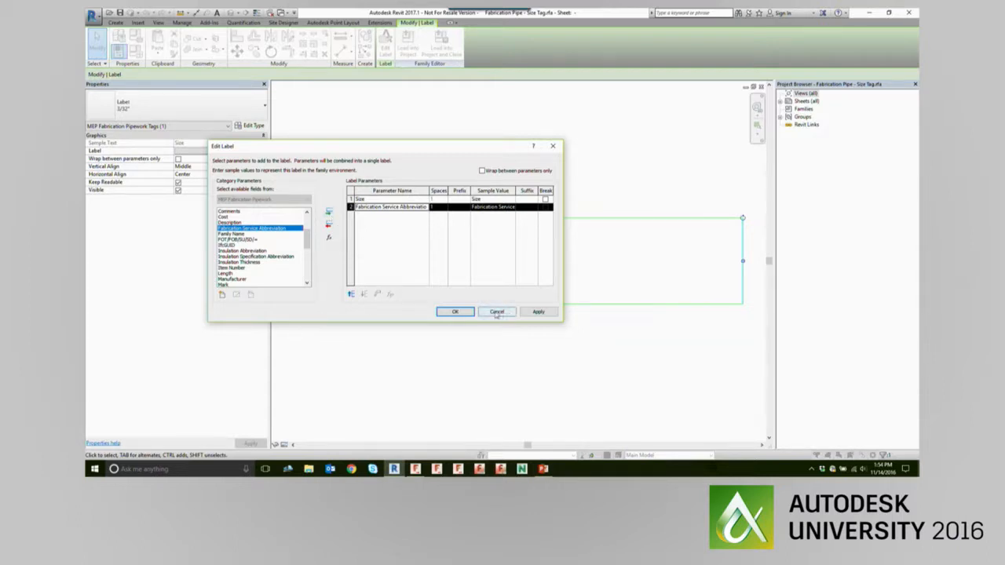
{"action": "left_click", "coordinate": [455, 312]}
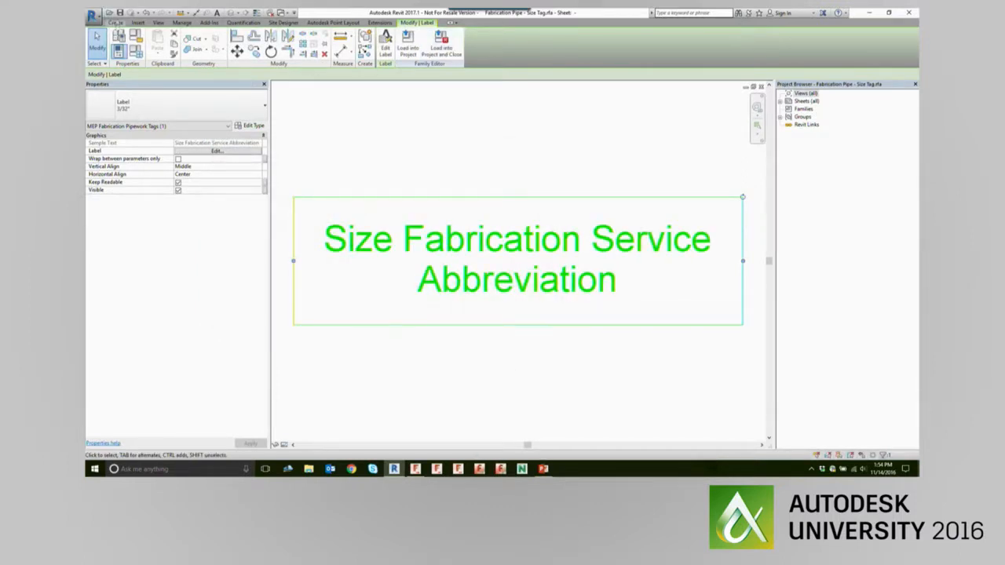
Try to save the edited tag family over Piping System Abbreviation Tag.rfa in the Pipe folder
{"action": "left_click", "coordinate": [92, 17]}
{"action": "mouse_move", "coordinate": [109, 115]}
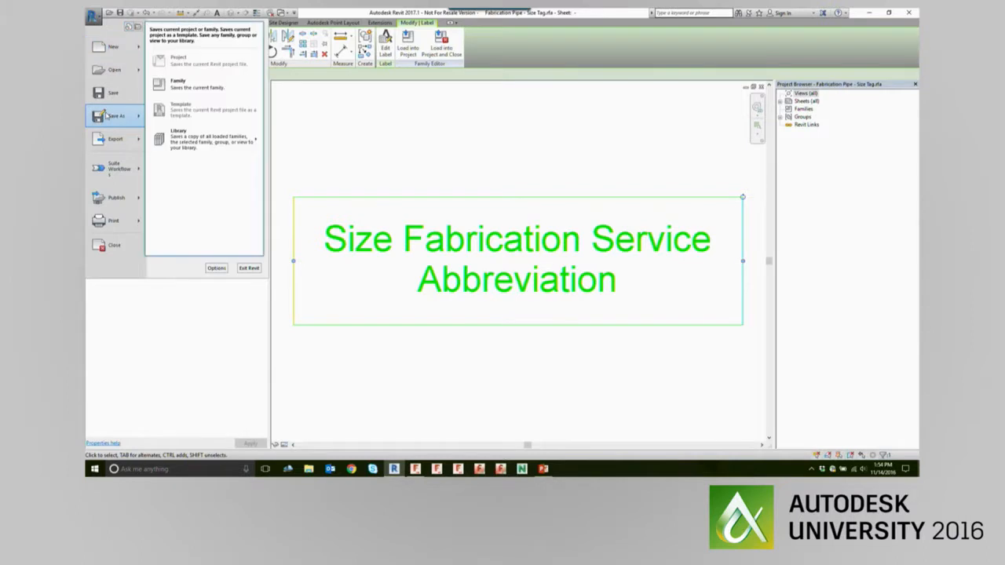
{"action": "left_click", "coordinate": [177, 83]}
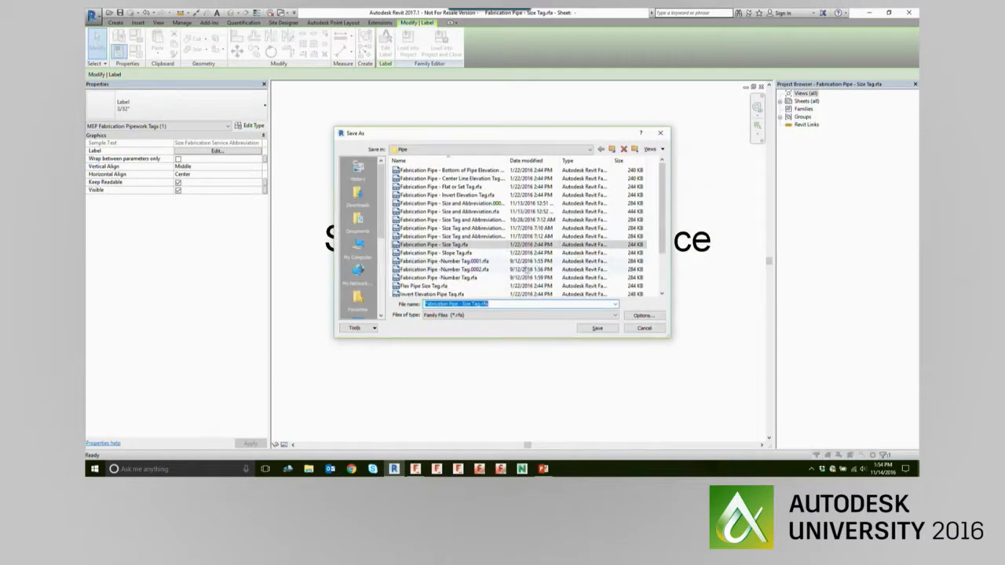
{"action": "scroll", "coordinate": [515, 278], "scroll_direction": "down", "scroll_amount": 2}
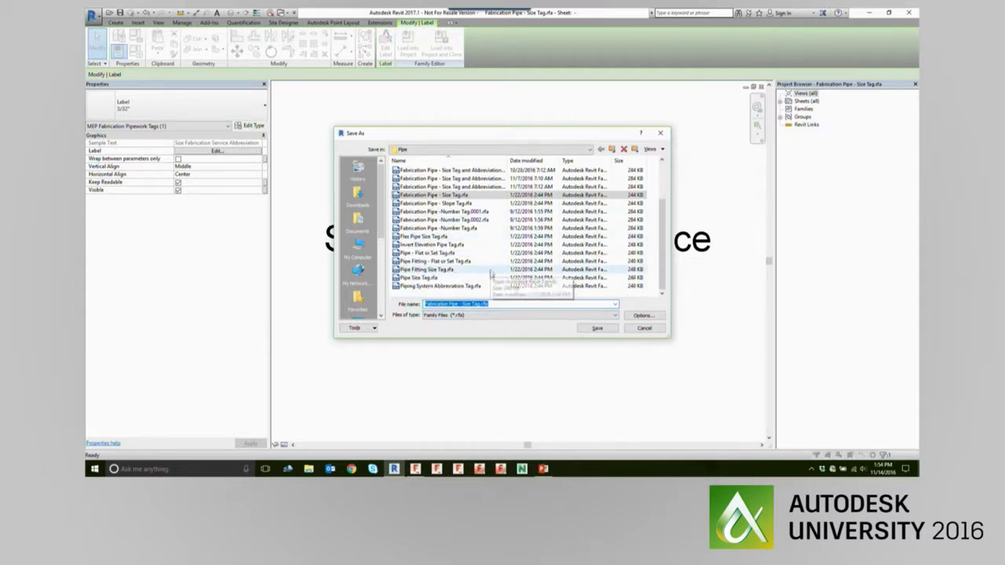
{"action": "left_click", "coordinate": [421, 287]}
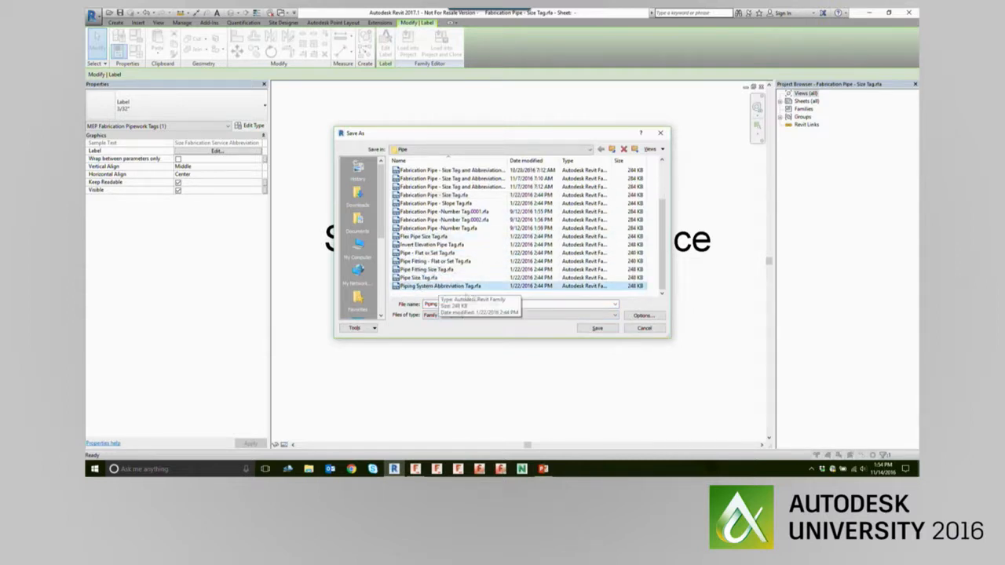
{"action": "left_click", "coordinate": [597, 328]}
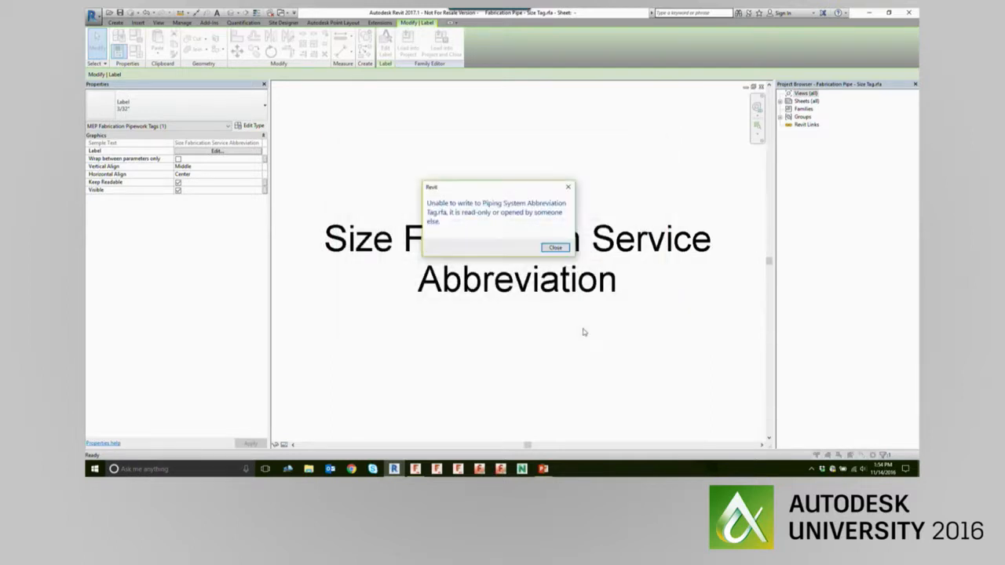
{"action": "left_click", "coordinate": [554, 248]}
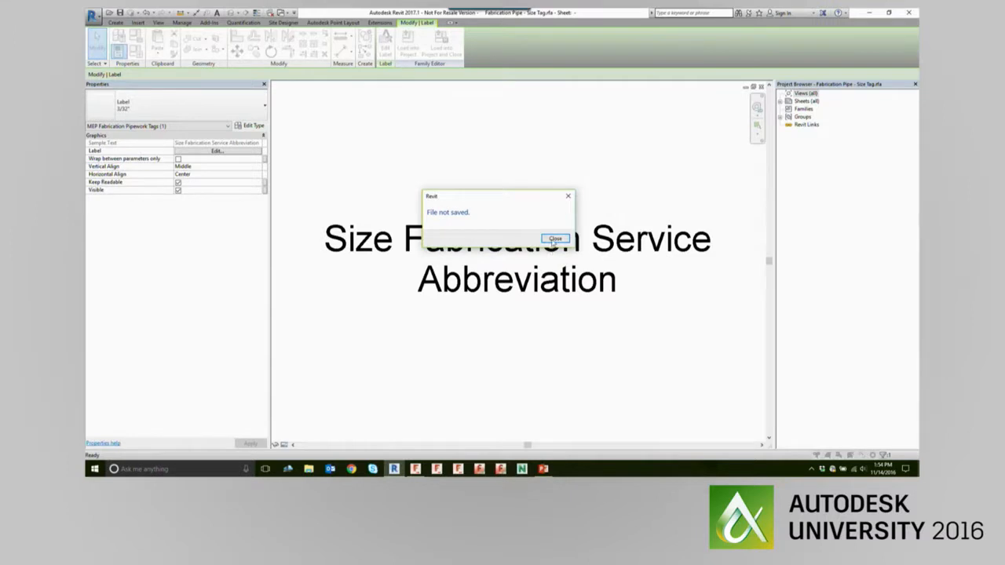
{"action": "left_click", "coordinate": [551, 237]}
Save the edited tag family in the Pipe folder as Piping System Abbreviation Tag AU.rfa
{"action": "left_click", "coordinate": [93, 14]}
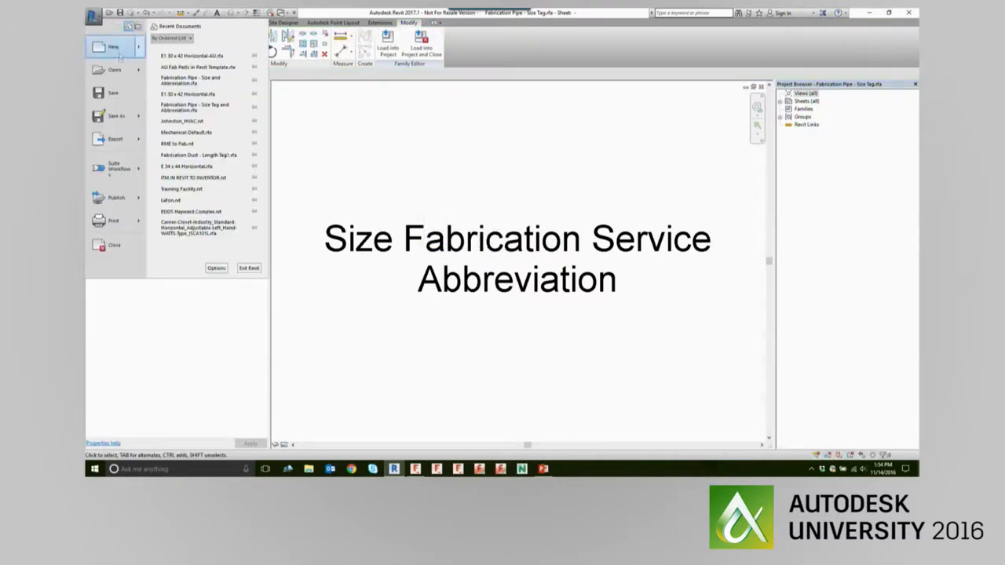
{"action": "mouse_move", "coordinate": [115, 116]}
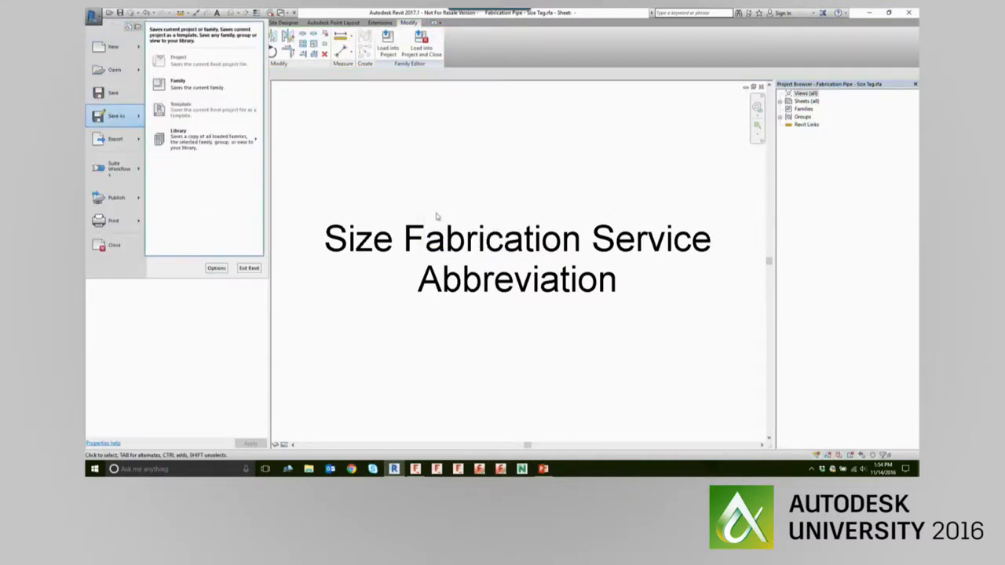
{"action": "left_click", "coordinate": [179, 83]}
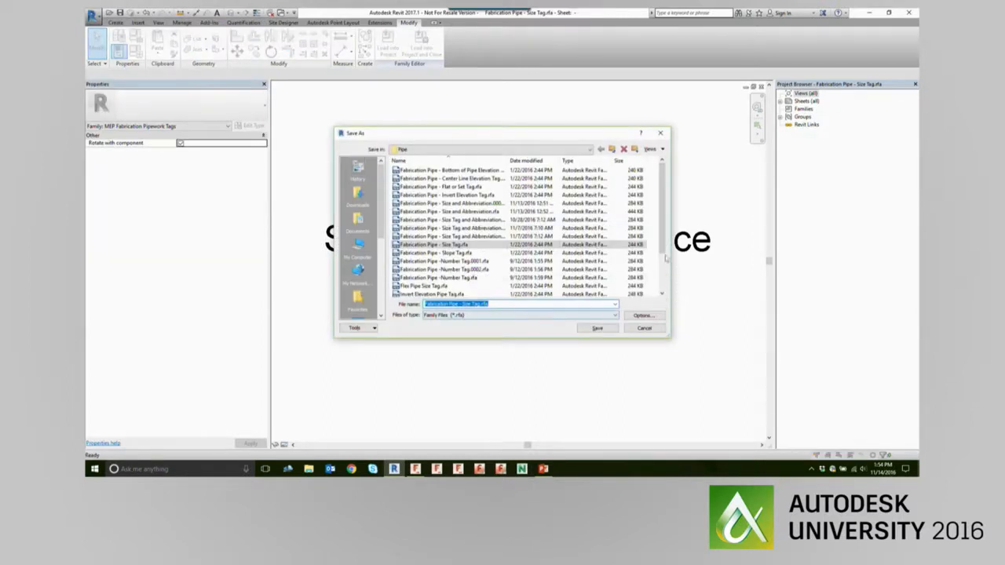
{"action": "scroll", "coordinate": [666, 275], "scroll_direction": "down", "scroll_amount": 2}
{"action": "left_click", "coordinate": [483, 287]}
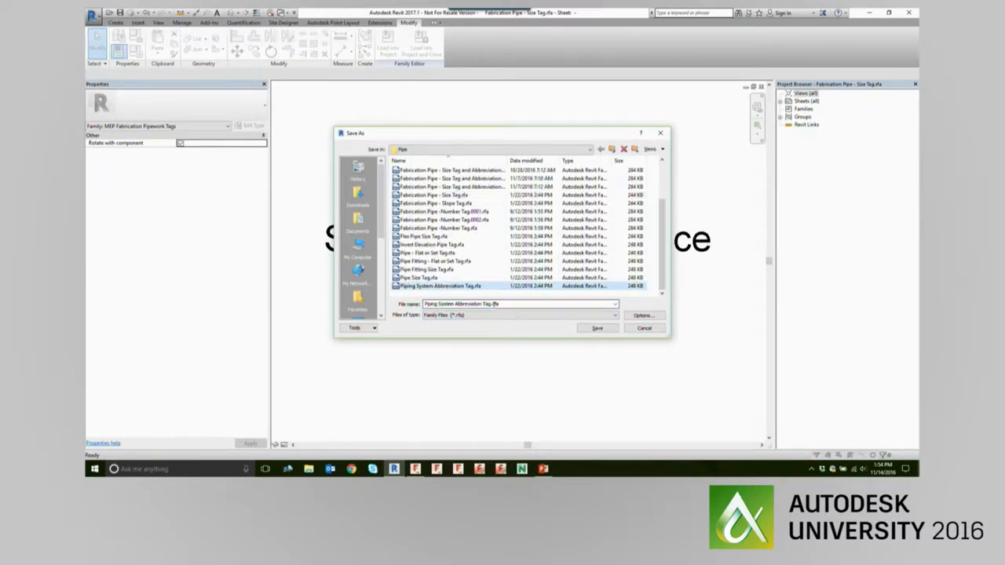
{"action": "left_click", "coordinate": [496, 304]}
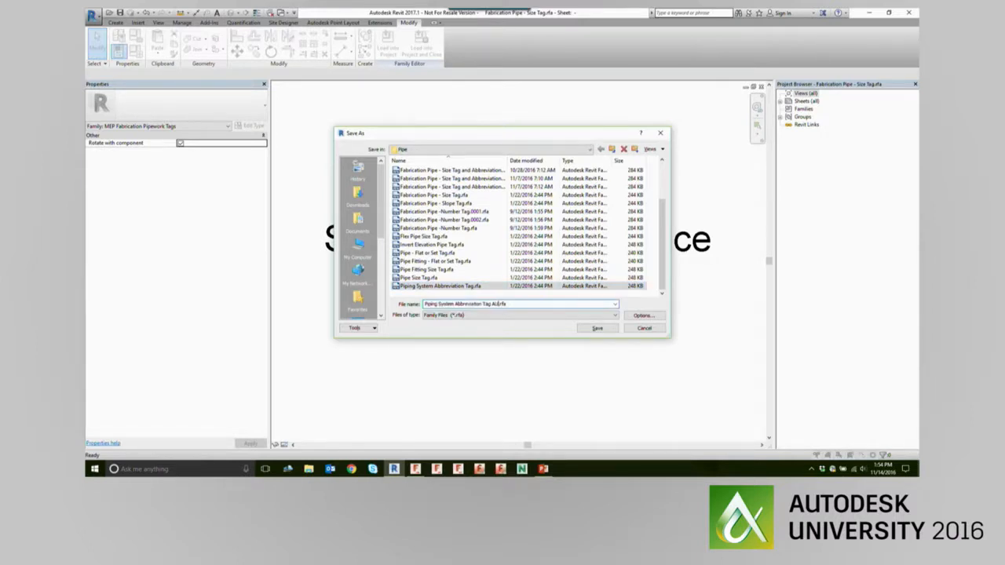
{"action": "left_click", "coordinate": [596, 328]}
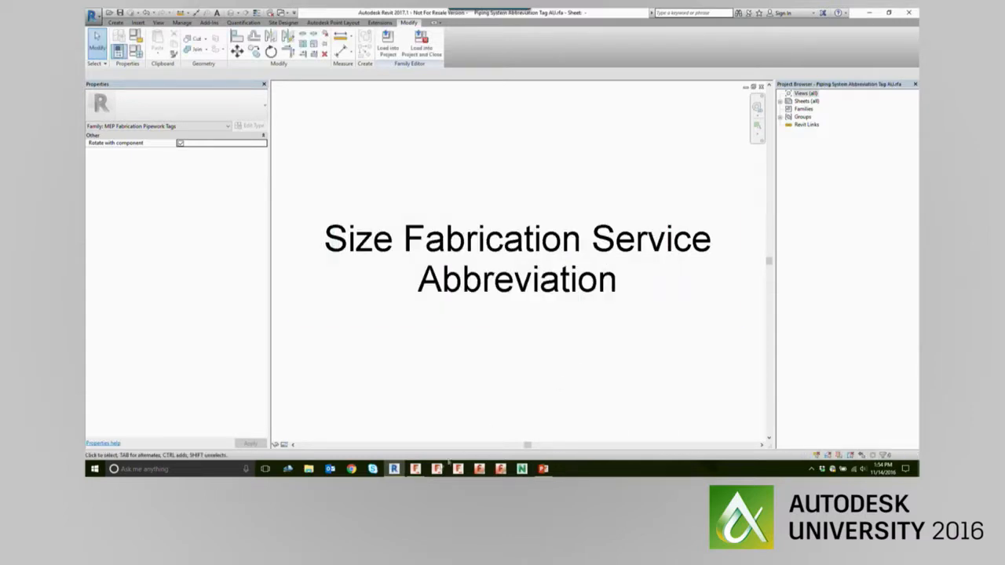
Return to the template project's 1 - Mech floor plan and start tagging by category, dismissing the save reminder
{"action": "left_click", "coordinate": [394, 469]}
{"action": "left_click", "coordinate": [394, 469]}
{"action": "left_click", "coordinate": [761, 88]}
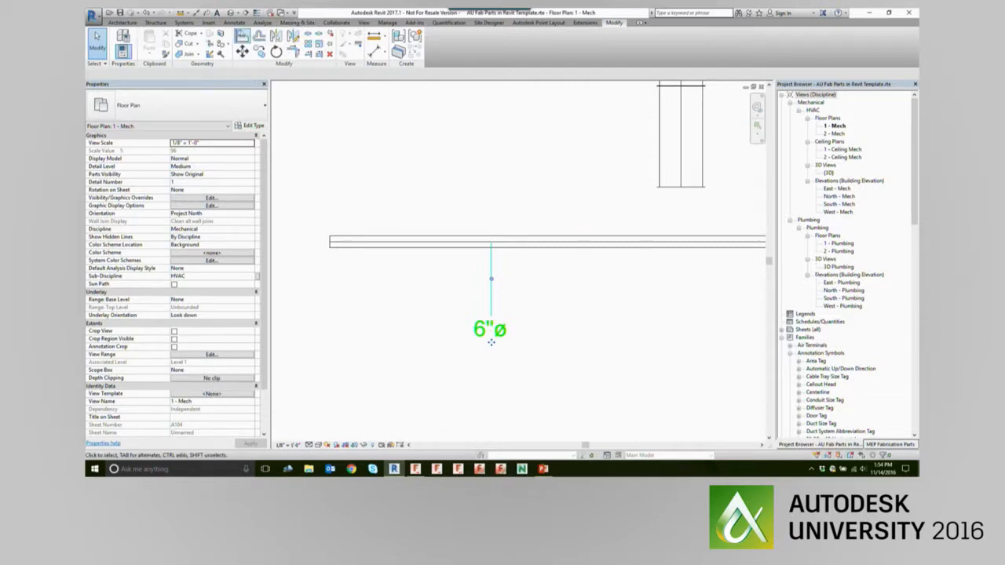
{"action": "left_click", "coordinate": [234, 22]}
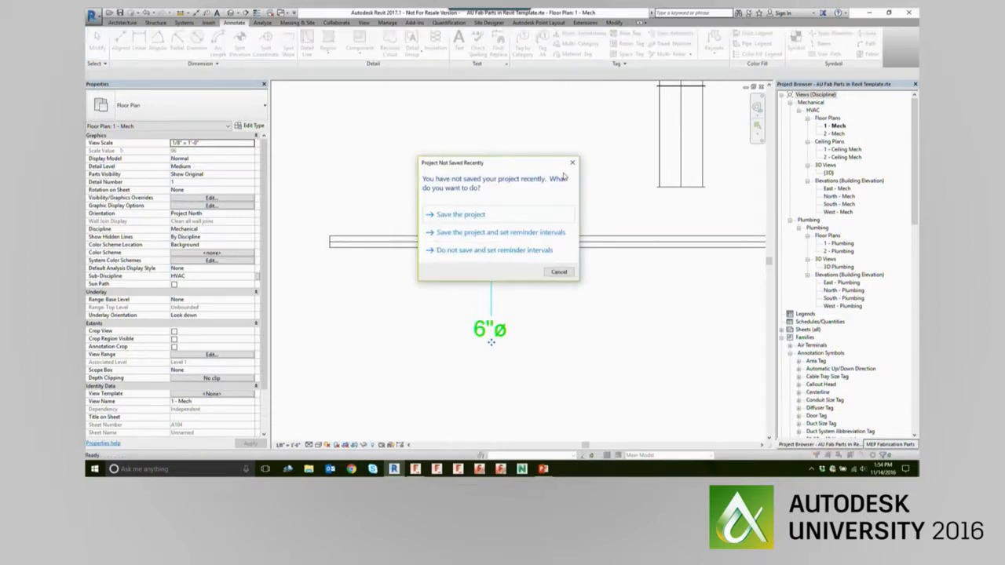
{"action": "left_click", "coordinate": [558, 272]}
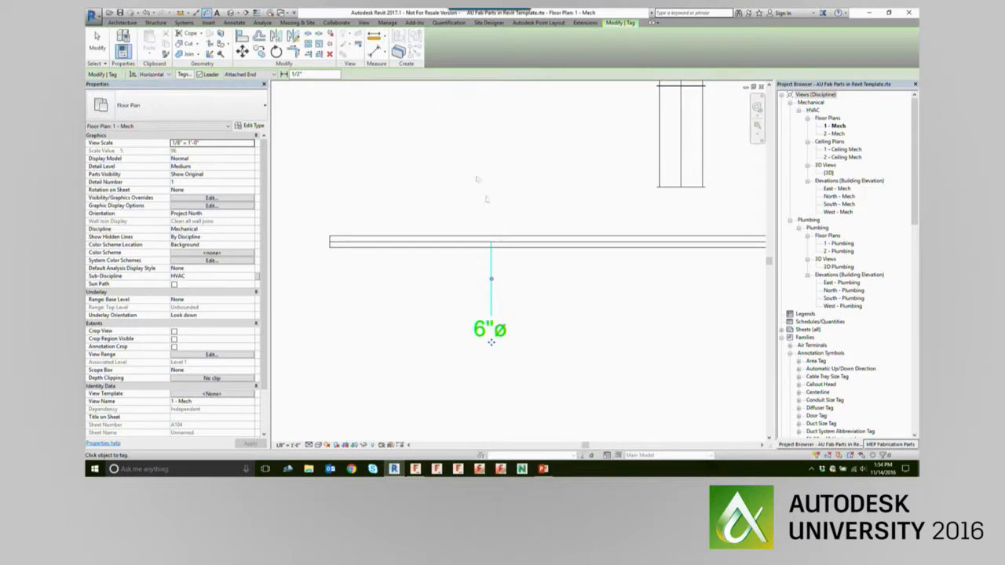
Open the loaded tags and symbols settings and check the available tags for MEP Fabrication Pipework
{"action": "left_click", "coordinate": [188, 74]}
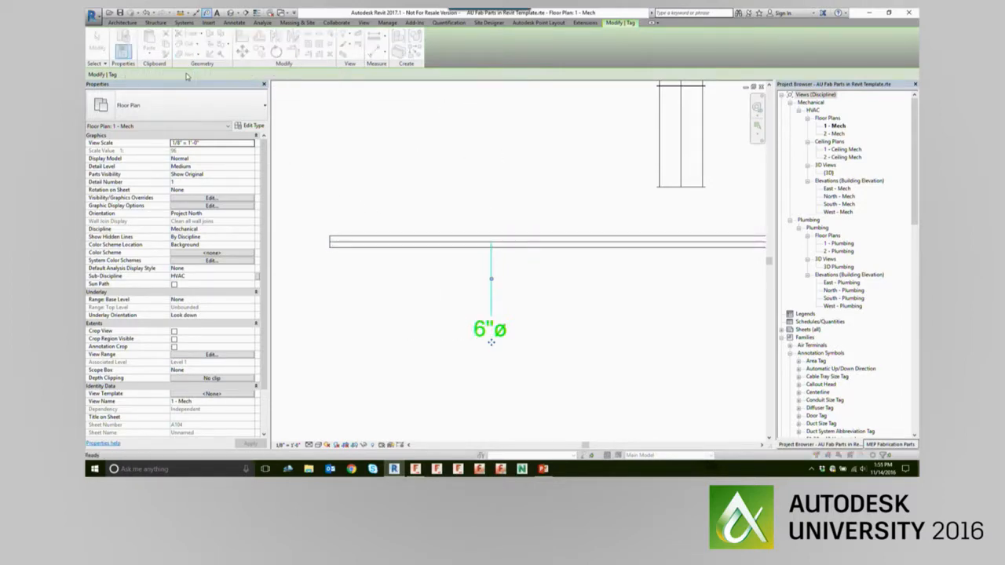
{"action": "left_click_drag", "start_coordinate": [296, 117], "coordinate": [318, 101]}
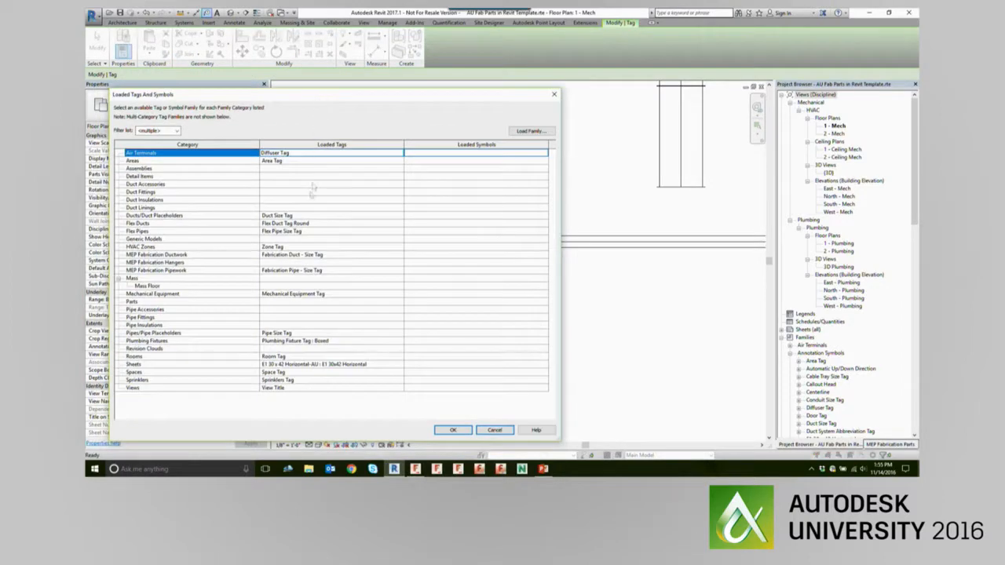
{"action": "left_click", "coordinate": [287, 272]}
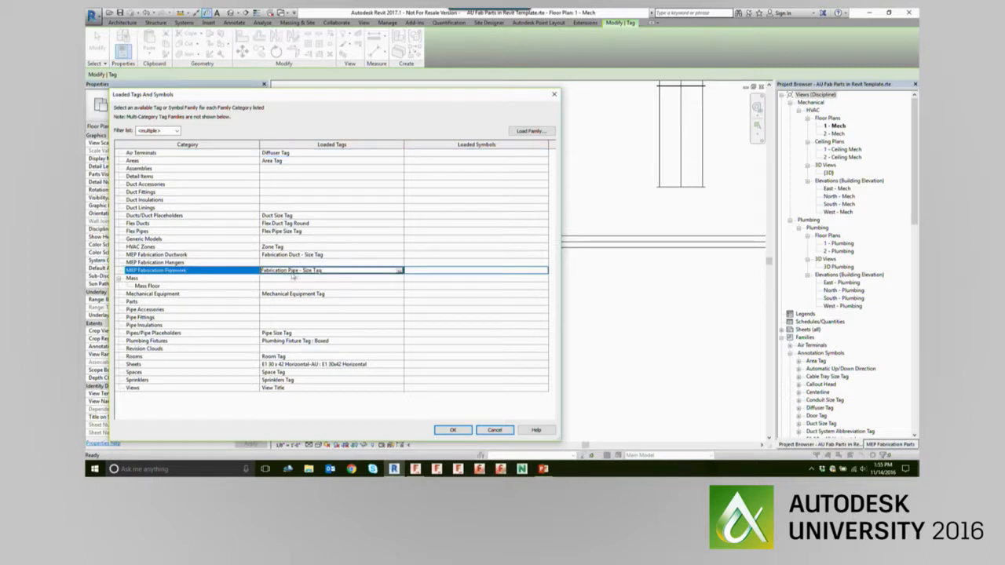
{"action": "left_click", "coordinate": [401, 272]}
{"action": "left_click", "coordinate": [400, 271]}
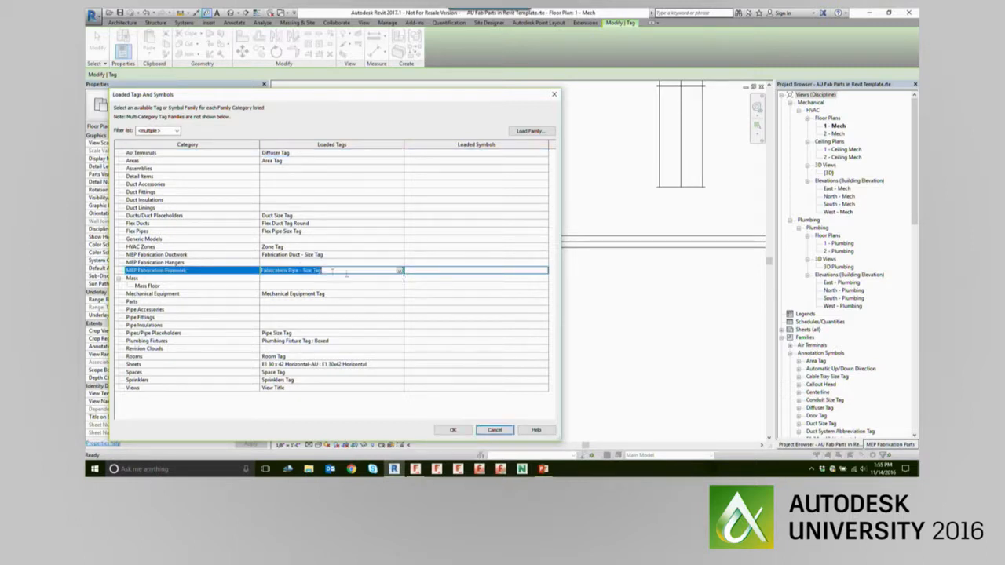
Load the tag family Piping System Abbreviation Tag AU.rfa from the Pipe folder inside the Annotations library
{"action": "left_click", "coordinate": [532, 131]}
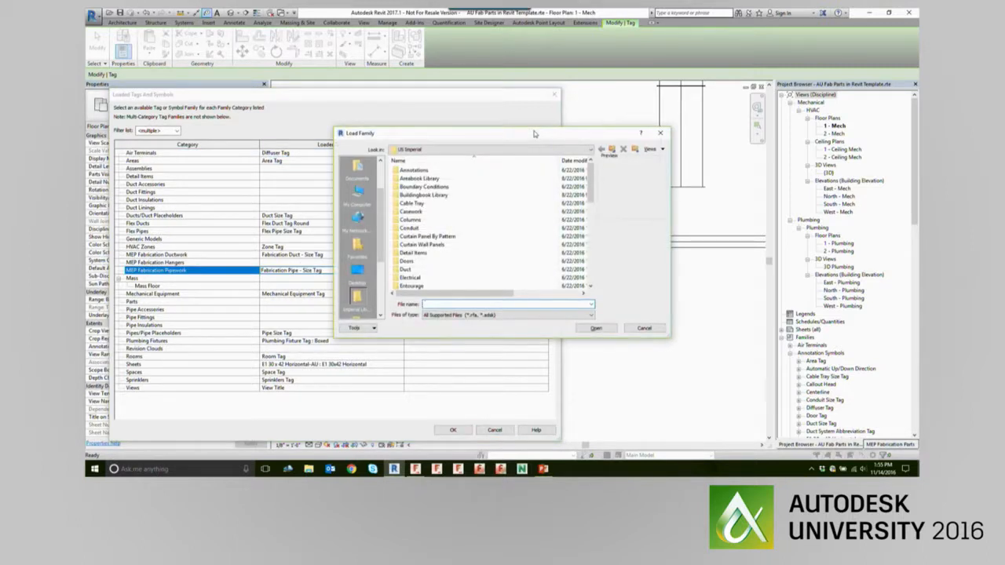
{"action": "left_click_drag", "start_coordinate": [533, 137], "coordinate": [422, 185]}
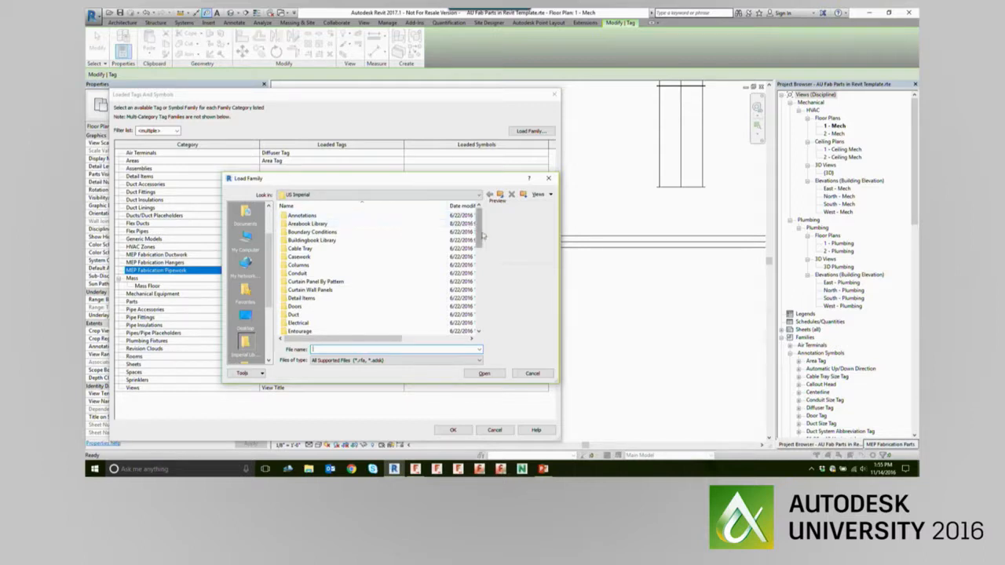
{"action": "scroll", "coordinate": [377, 251], "scroll_direction": "down", "scroll_amount": 1}
{"action": "scroll", "coordinate": [377, 251], "scroll_direction": "up", "scroll_amount": 1}
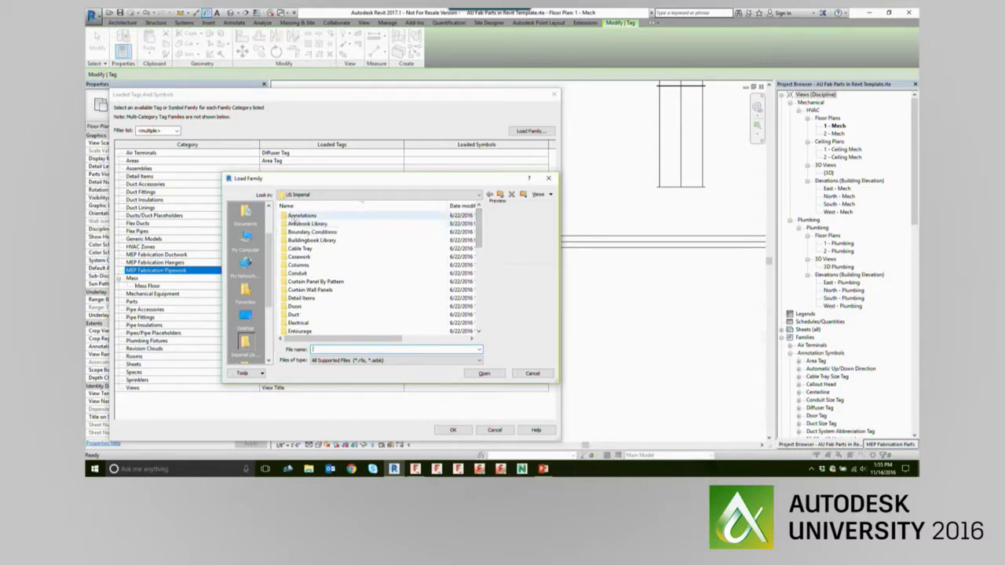
{"action": "double_click", "coordinate": [314, 216]}
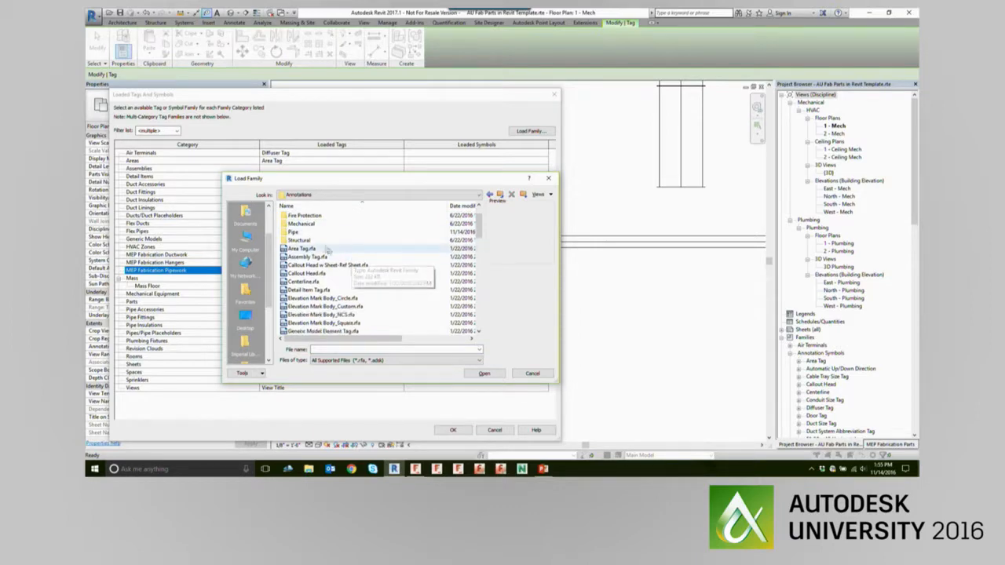
{"action": "left_click", "coordinate": [325, 259]}
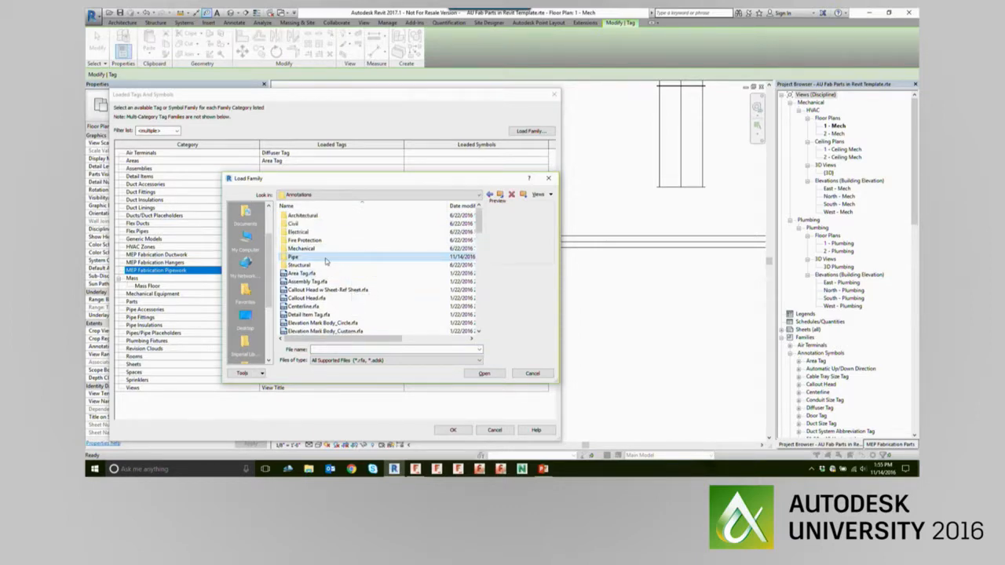
{"action": "double_click", "coordinate": [325, 259]}
{"action": "scroll", "coordinate": [381, 261], "scroll_direction": "down", "scroll_amount": 2}
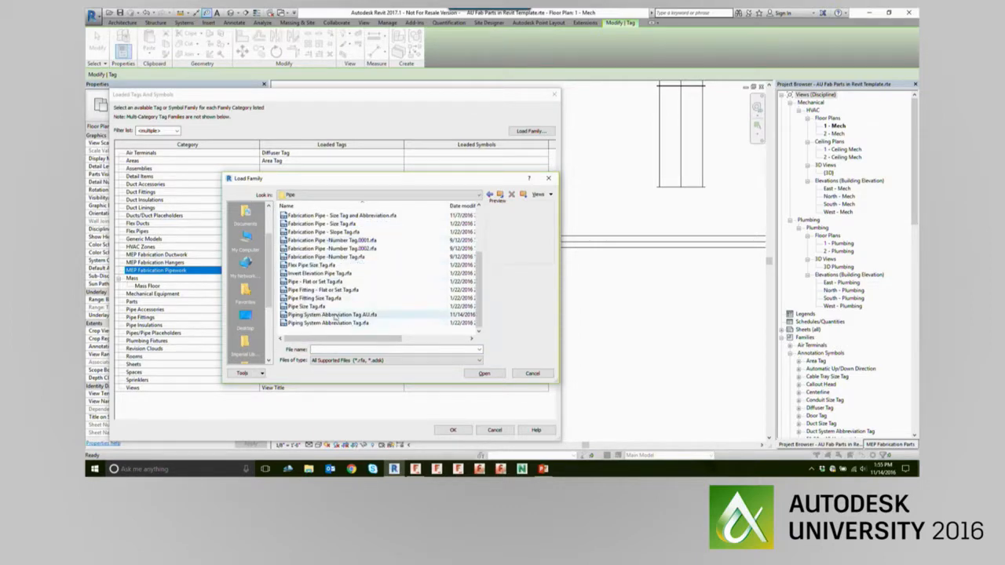
{"action": "left_click", "coordinate": [334, 316]}
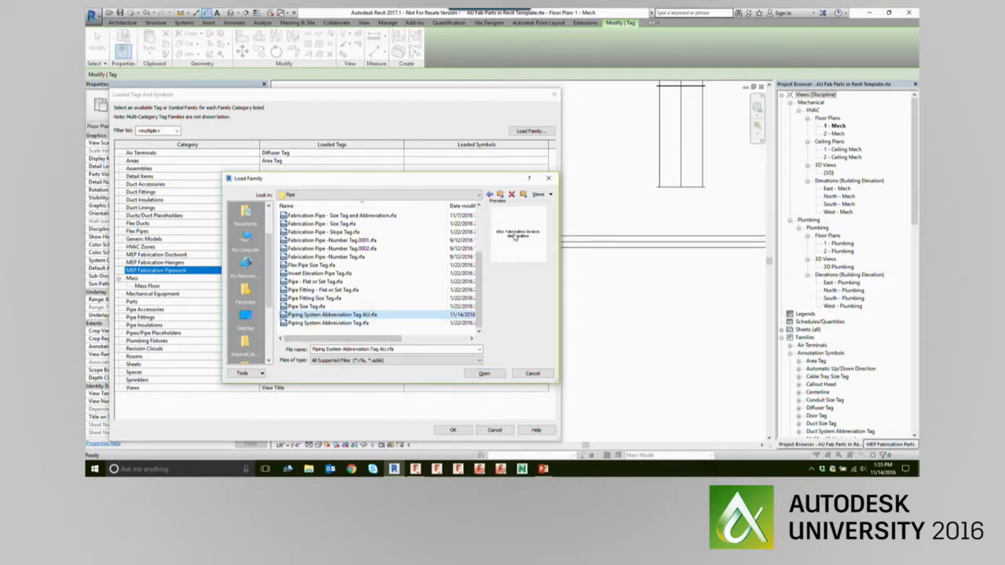
{"action": "left_click", "coordinate": [485, 373]}
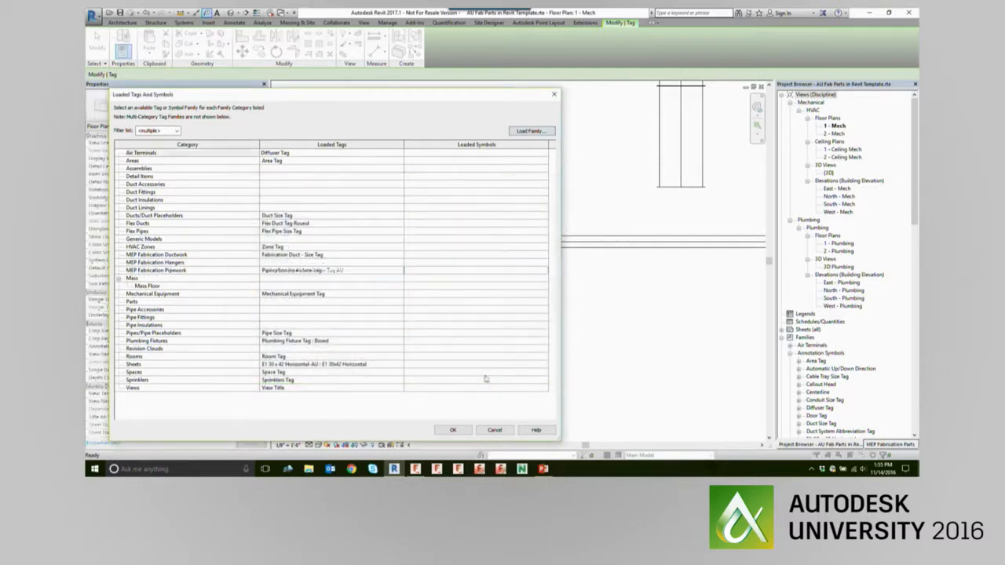
Accept the loaded tag settings and tag the horizontal fabrication pipe with the size and service abbreviation tag
{"action": "left_click", "coordinate": [451, 429]}
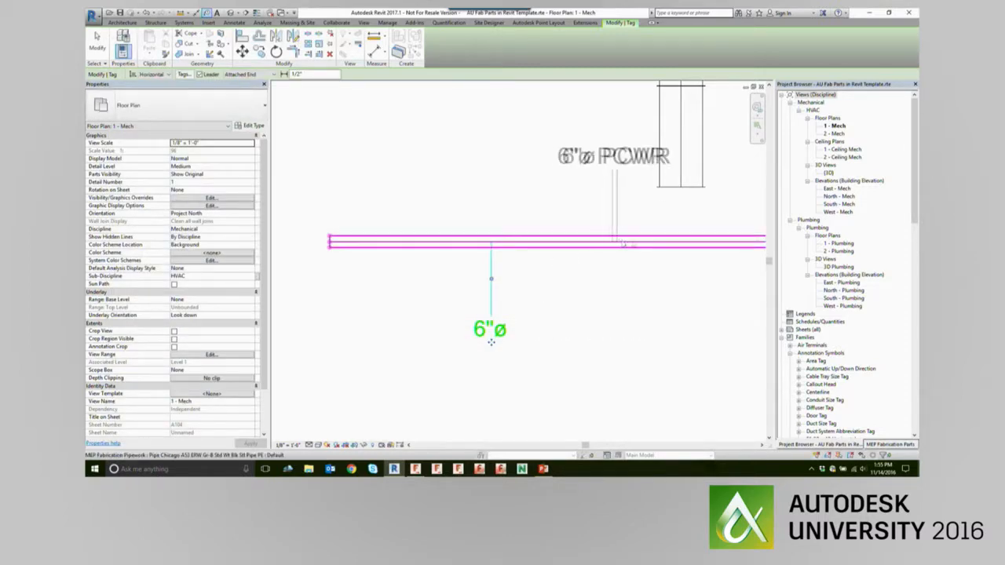
{"action": "left_click", "coordinate": [621, 249]}
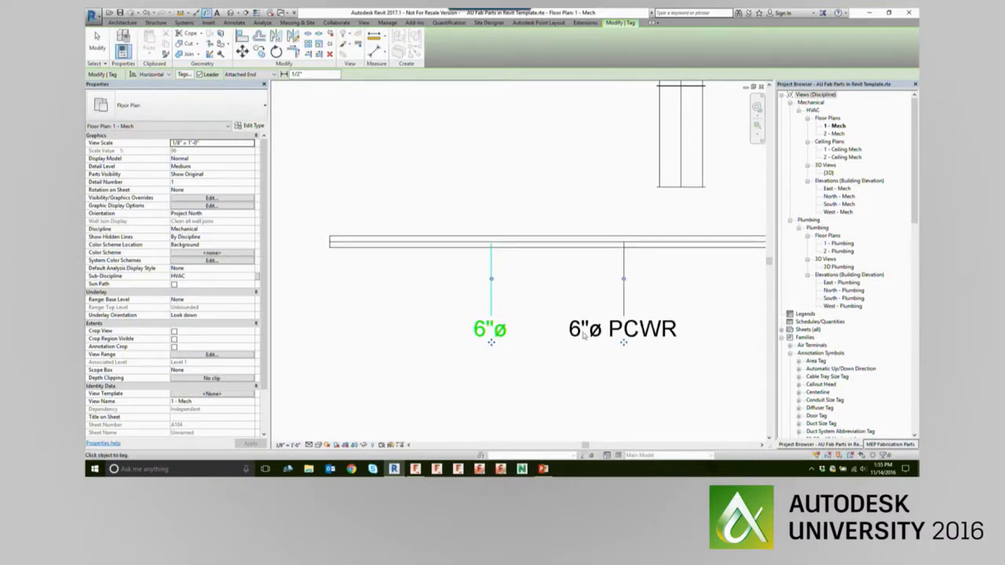
Switch to the CADmep drawing, examine the size and service annotation on its pipe for comparison, and return to the Revit floor plan
{"action": "left_click", "coordinate": [416, 468]}
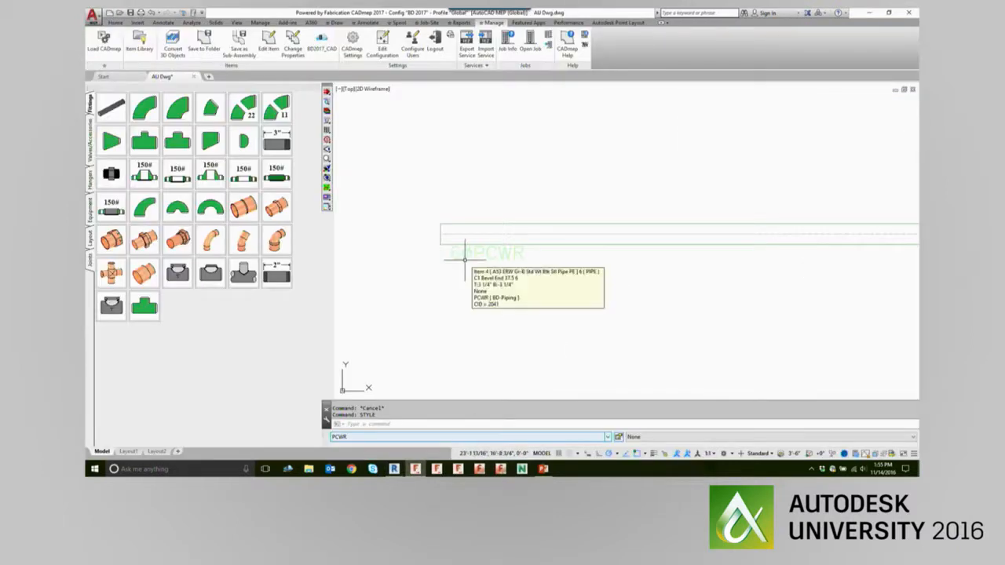
{"action": "scroll", "coordinate": [469, 268], "scroll_direction": "up", "scroll_amount": 3}
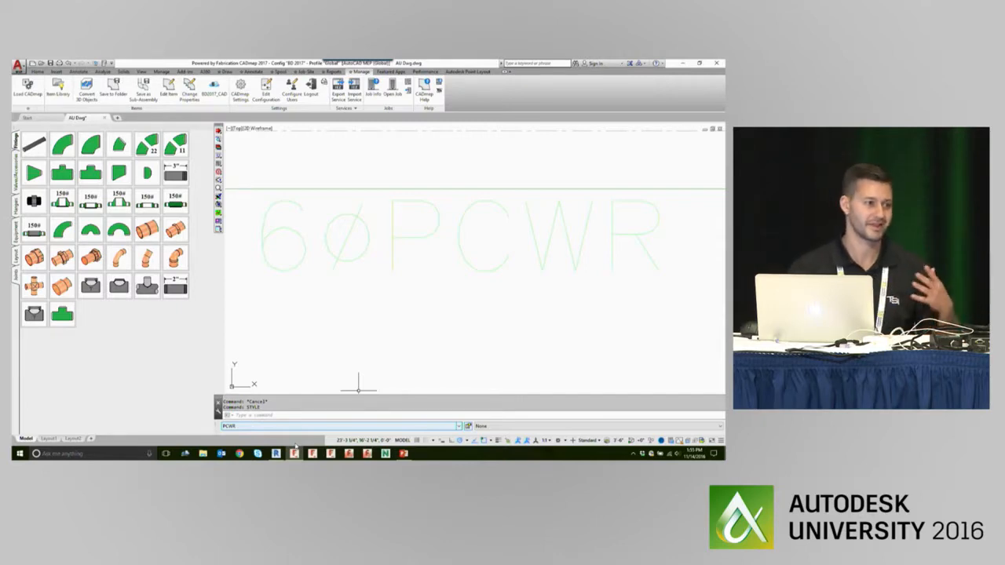
{"action": "scroll", "coordinate": [447, 291], "scroll_direction": "down", "scroll_amount": 4}
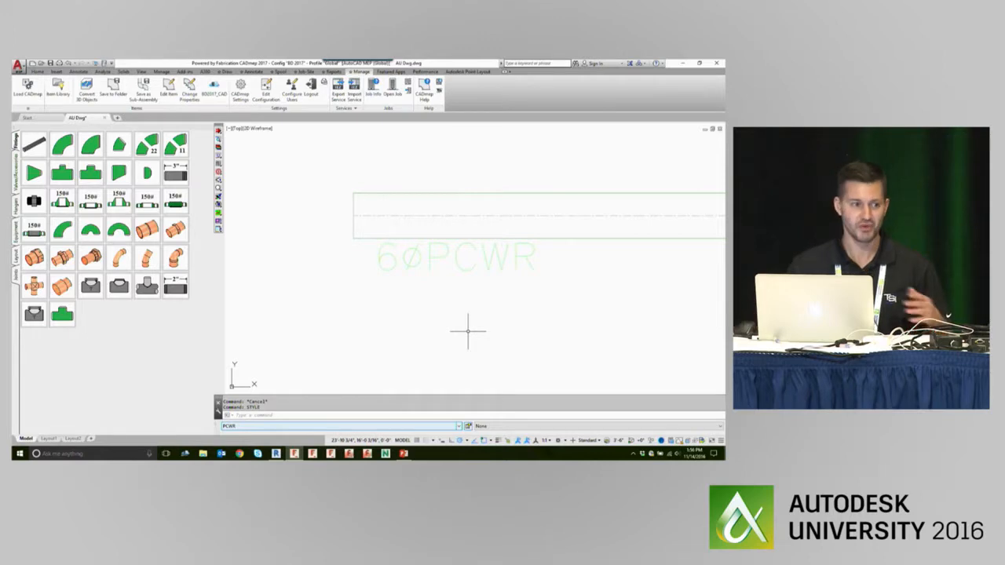
{"action": "scroll", "coordinate": [433, 343], "scroll_direction": "down", "scroll_amount": 2}
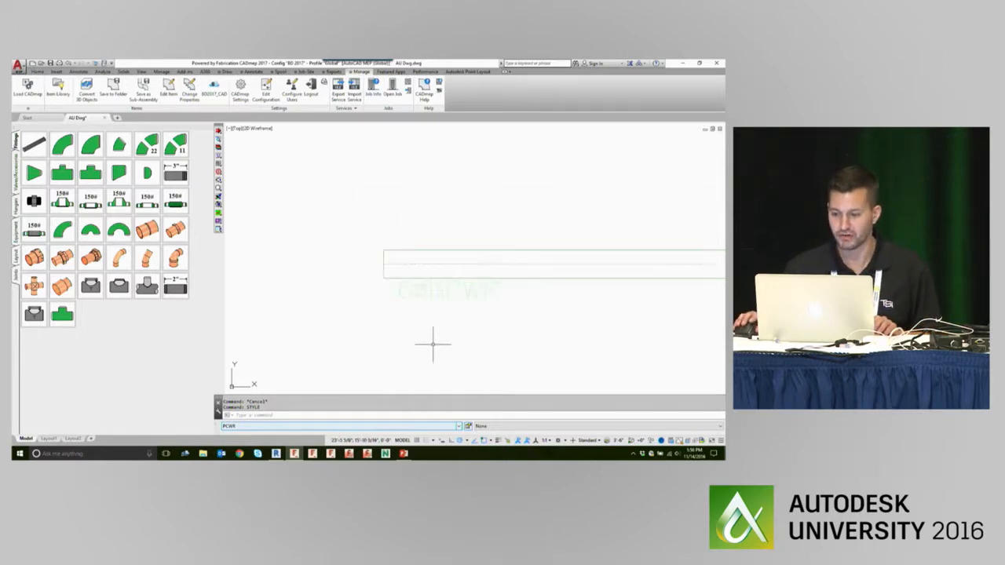
{"action": "scroll", "coordinate": [444, 345], "scroll_direction": "down", "scroll_amount": 4}
{"action": "middle_click_drag", "start_coordinate": [516, 339], "coordinate": [457, 257]}
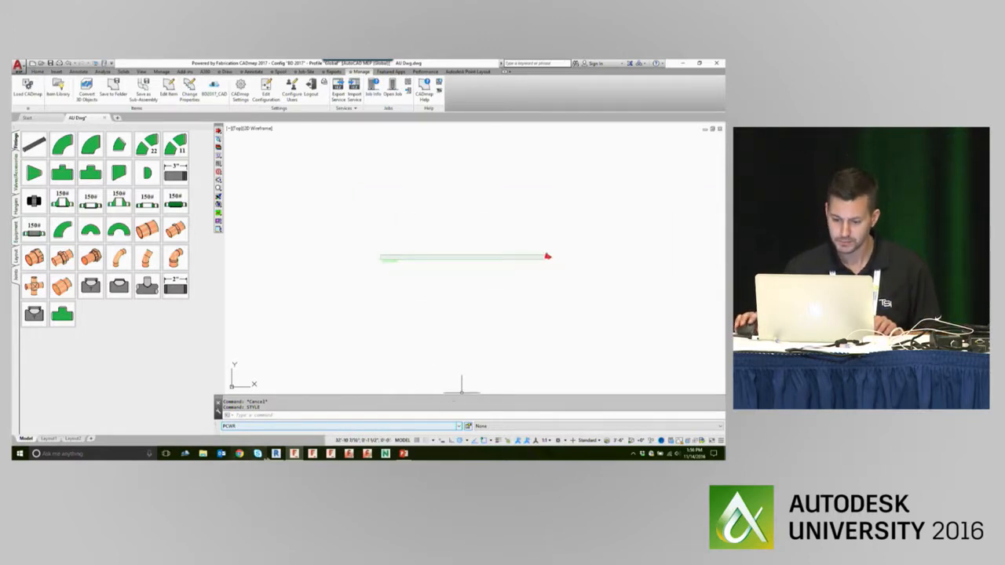
{"action": "left_click", "coordinate": [276, 454]}
{"action": "scroll", "coordinate": [388, 356], "scroll_direction": "down", "scroll_amount": 3}
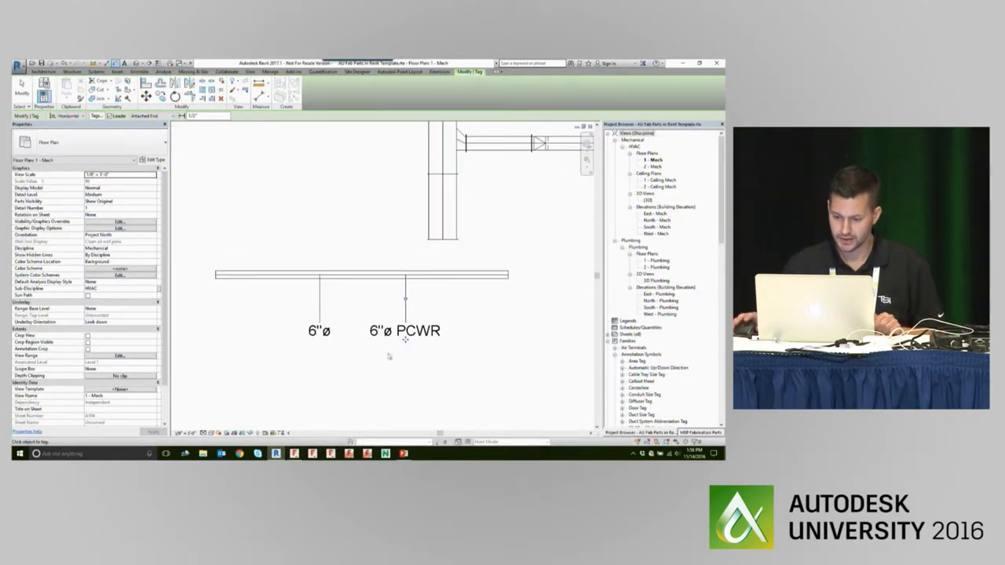
{"action": "left_click", "coordinate": [403, 454]}
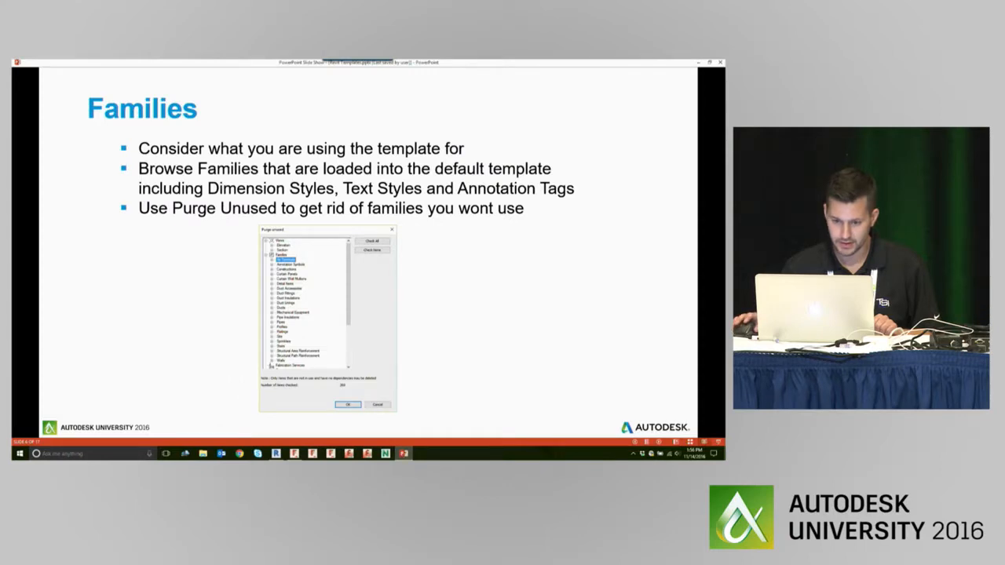
{"action": "key", "text": "alt+Tab"}
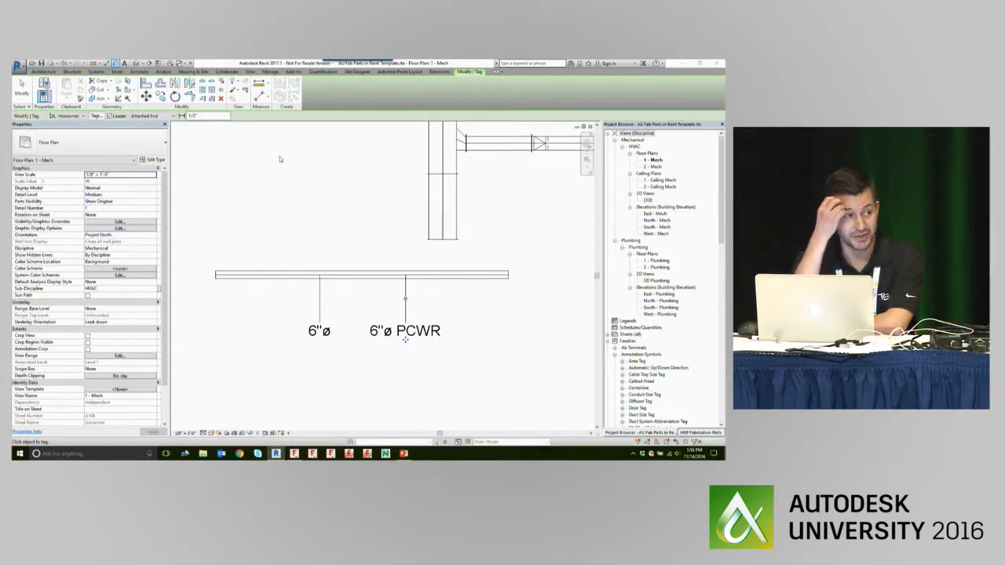
Browse the template's annotation symbol families and check the options available for E1 30 x 42 Horizontal-AU
{"action": "scroll", "coordinate": [638, 354], "scroll_direction": "down", "scroll_amount": 3}
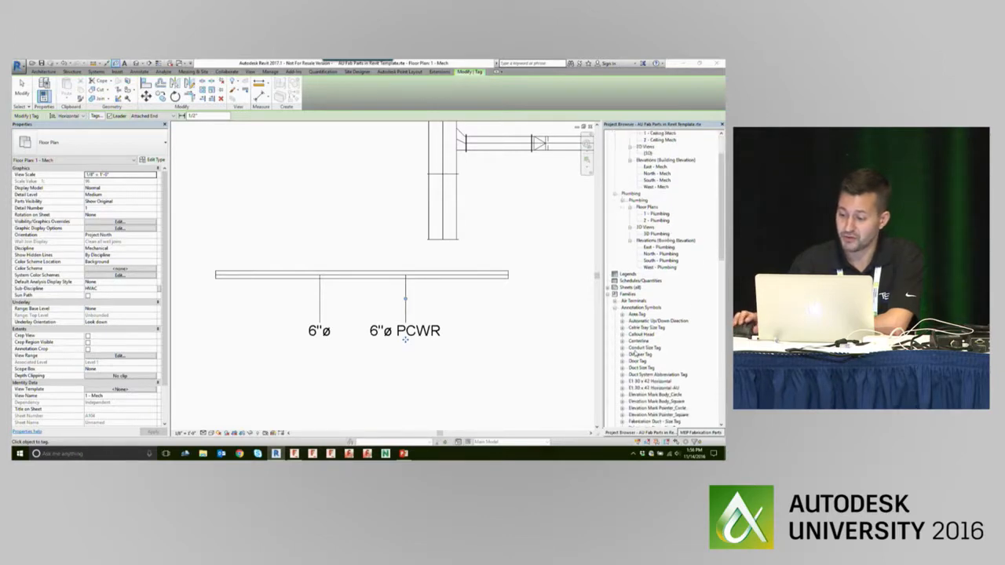
{"action": "scroll", "coordinate": [638, 355], "scroll_direction": "down", "scroll_amount": 4}
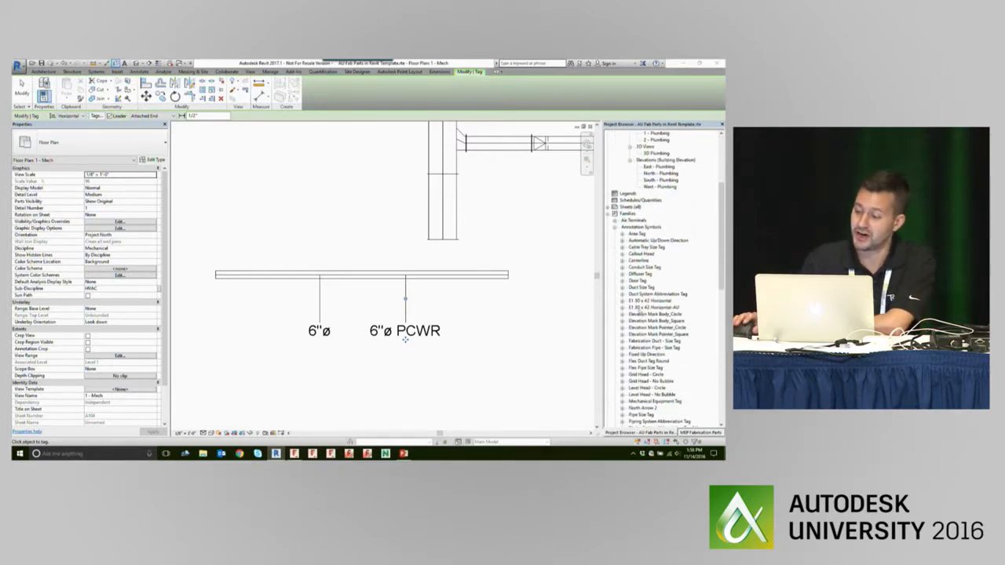
{"action": "left_click", "coordinate": [642, 307]}
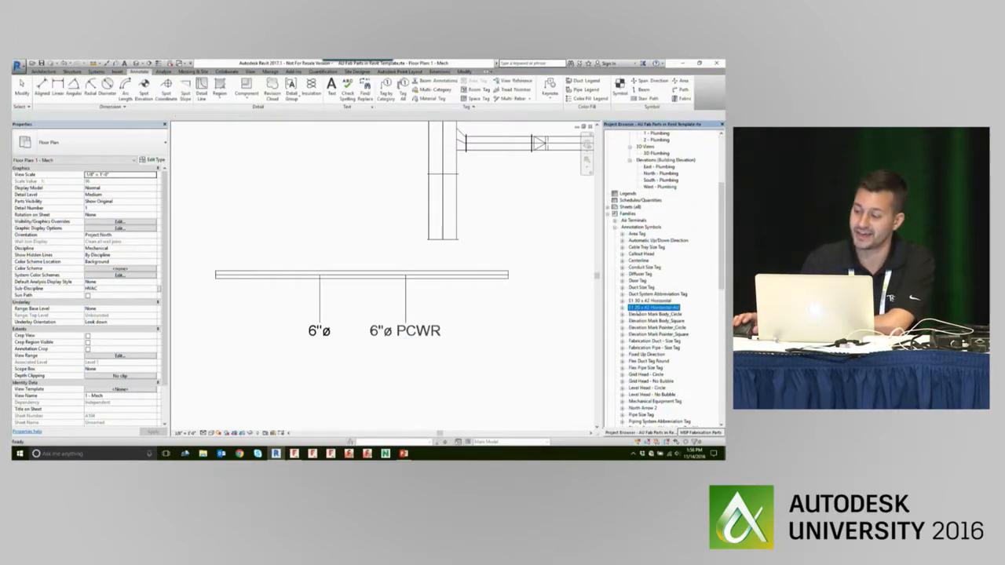
{"action": "right_click", "coordinate": [640, 308]}
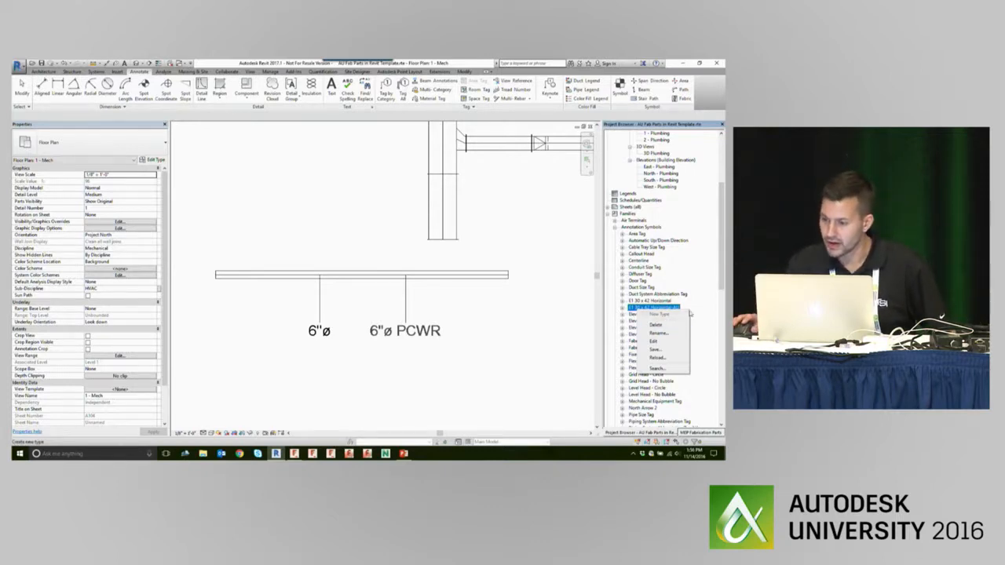
{"action": "left_click", "coordinate": [695, 308]}
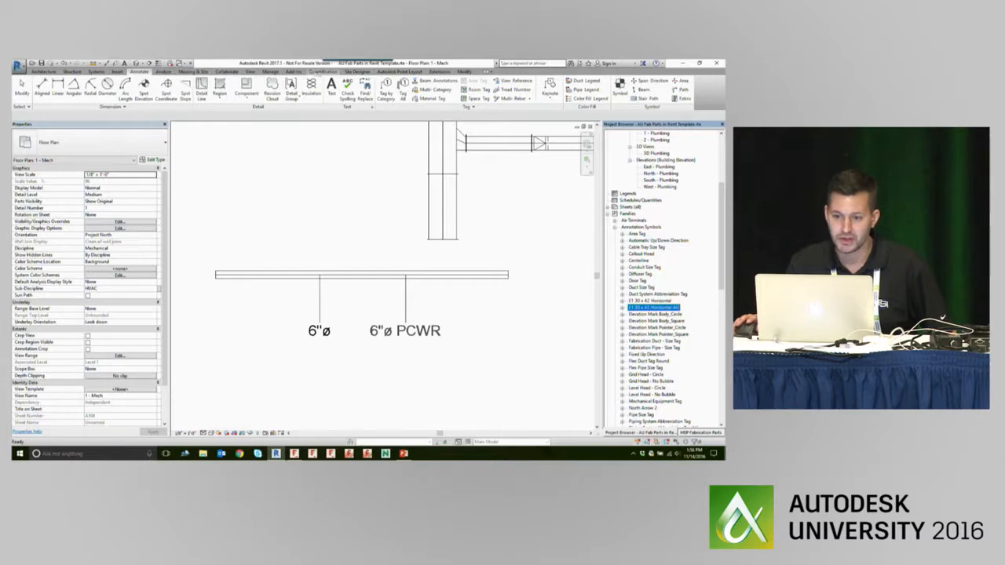
Review the Purge Unused items, clear and reselect all of them, and leave without purging
{"action": "left_click", "coordinate": [272, 72]}
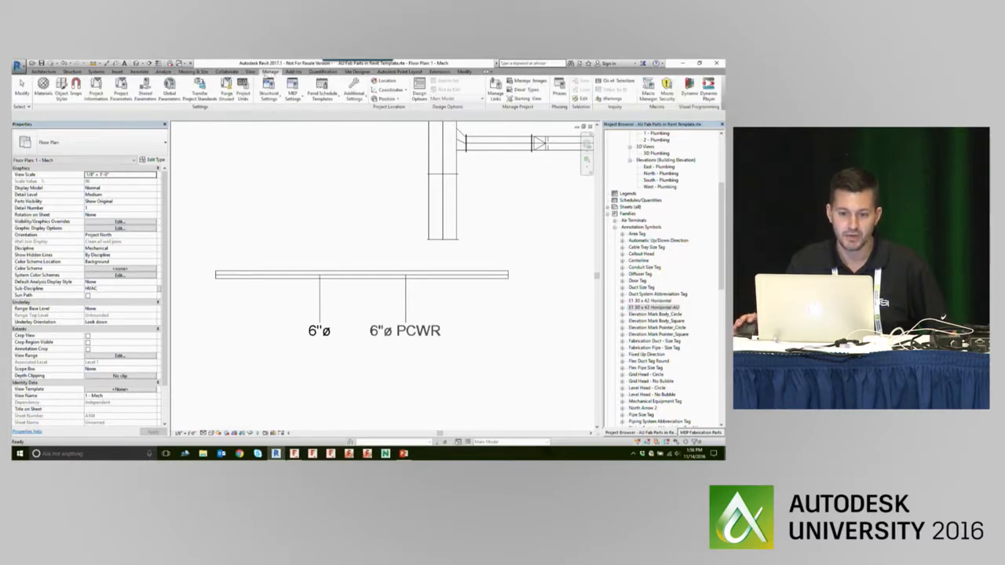
{"action": "left_click", "coordinate": [225, 84]}
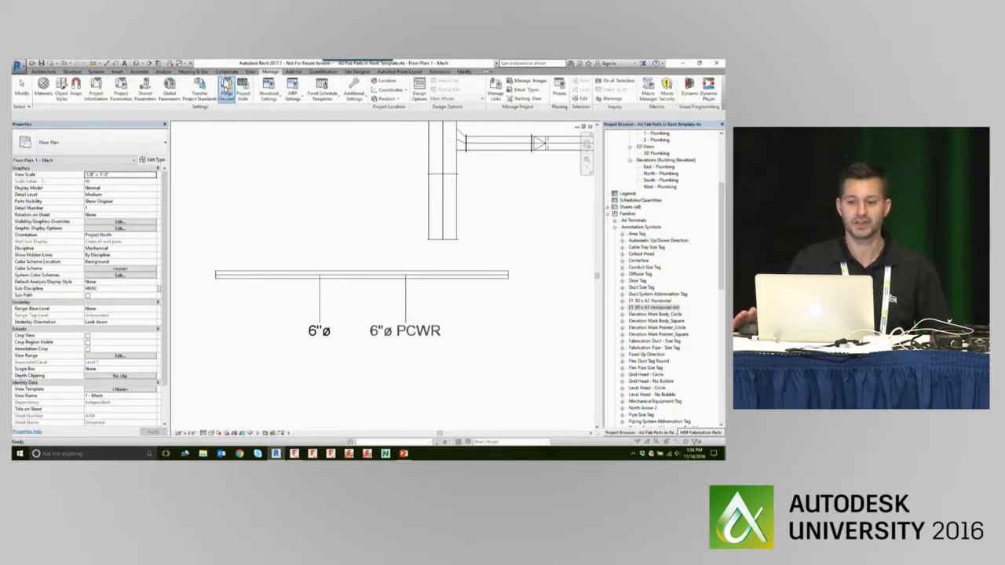
{"action": "left_click_drag", "start_coordinate": [147, 219], "coordinate": [310, 128]}
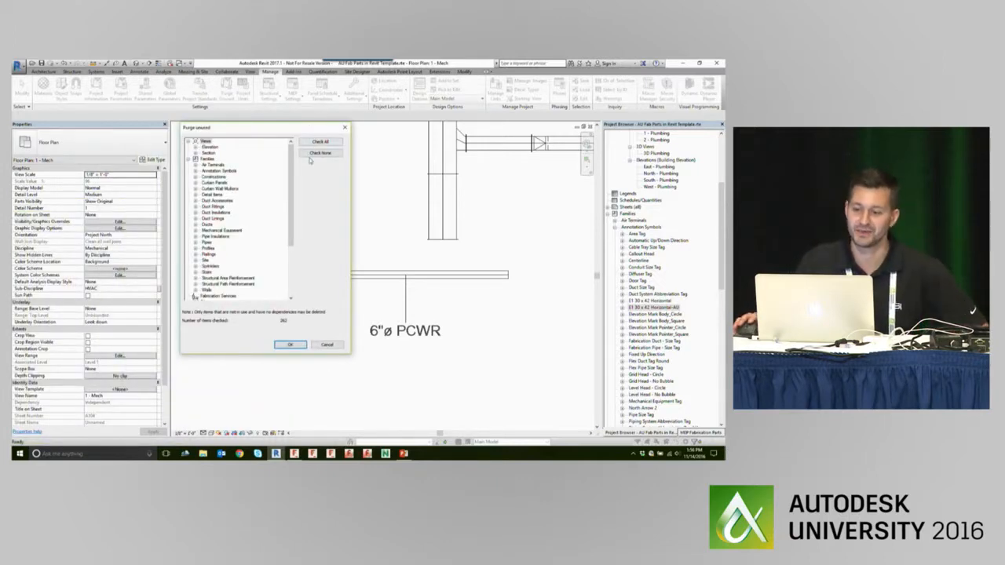
{"action": "left_click", "coordinate": [315, 154]}
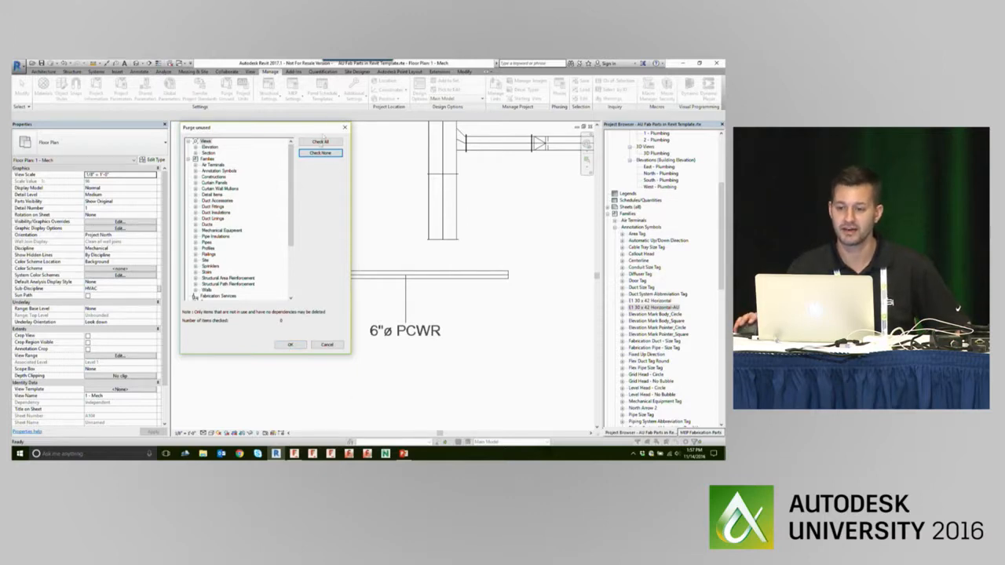
{"action": "left_click", "coordinate": [320, 141]}
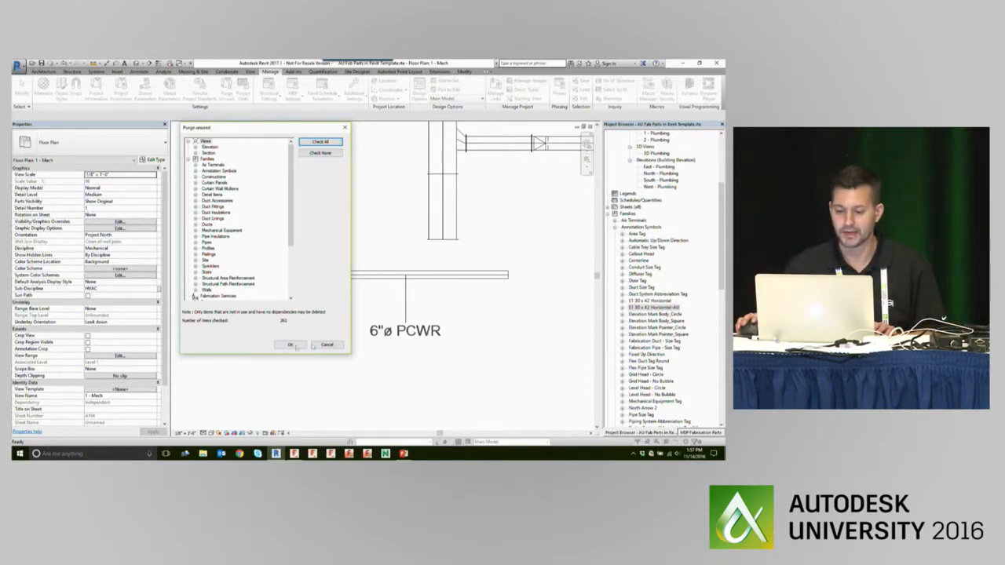
{"action": "left_click", "coordinate": [327, 345]}
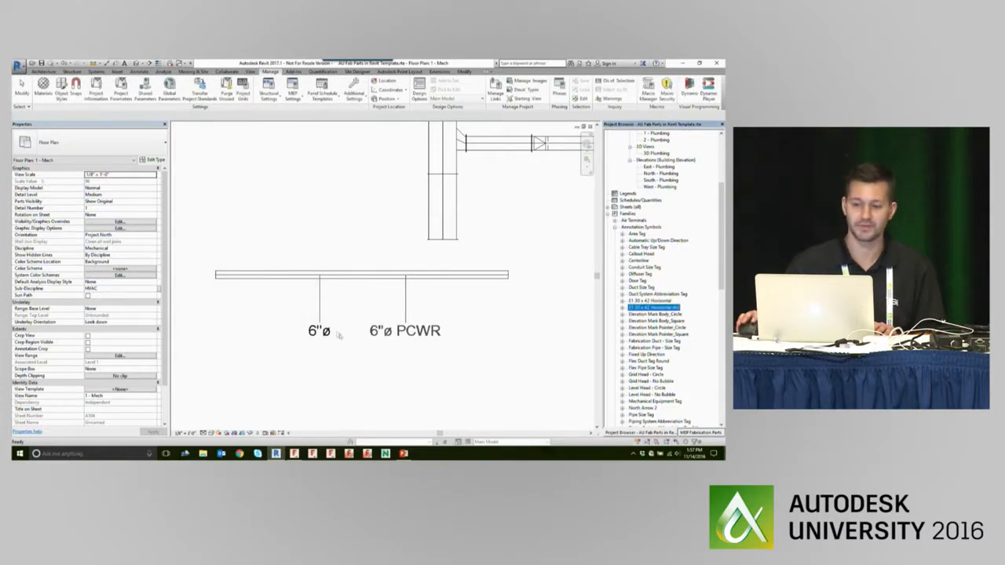
Switch to the PowerPoint slide show and advance to the Creating Fabrication Parts Schedules slide
{"action": "scroll", "coordinate": [324, 334], "scroll_direction": "down", "scroll_amount": 2}
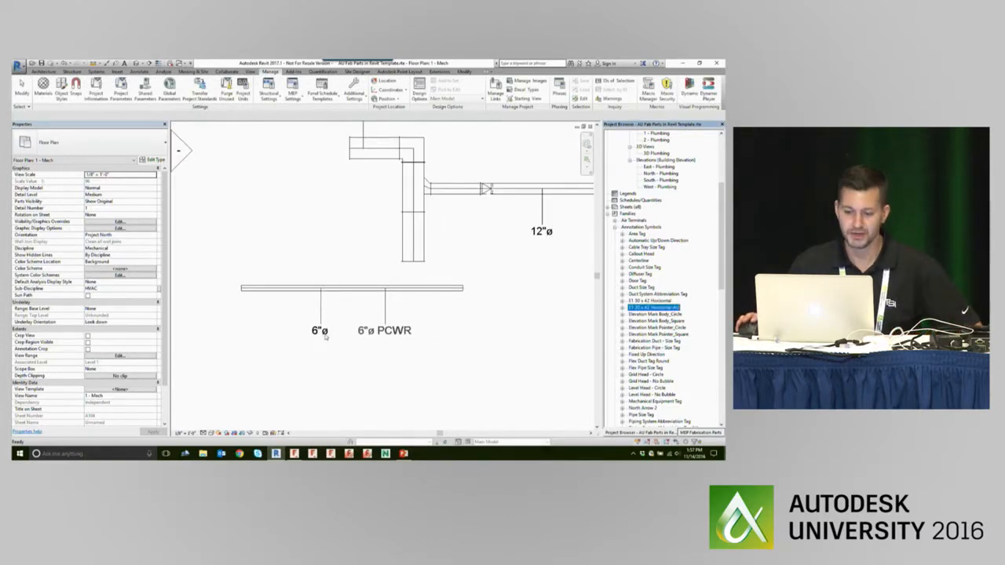
{"action": "left_click", "coordinate": [403, 453]}
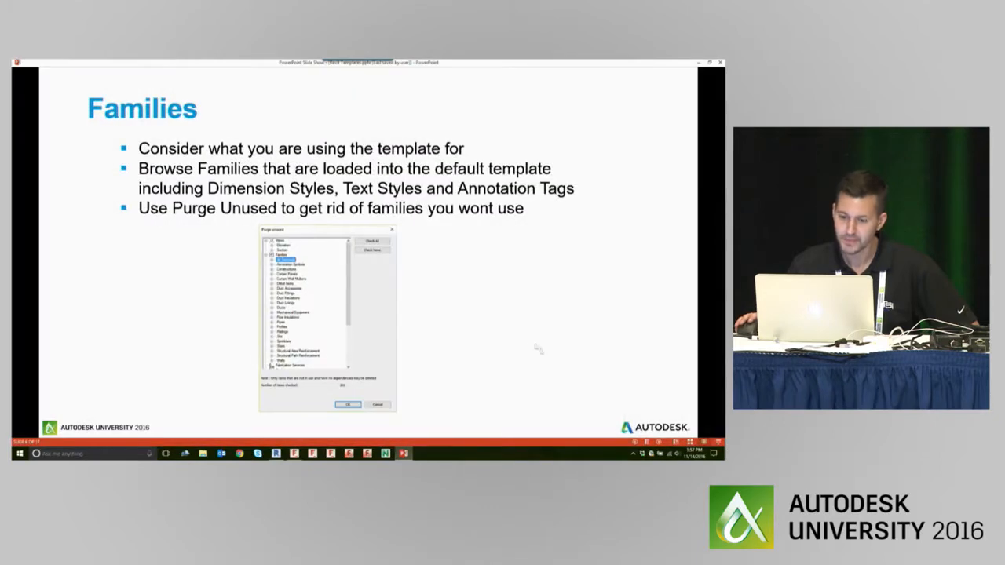
{"action": "left_click", "coordinate": [501, 314]}
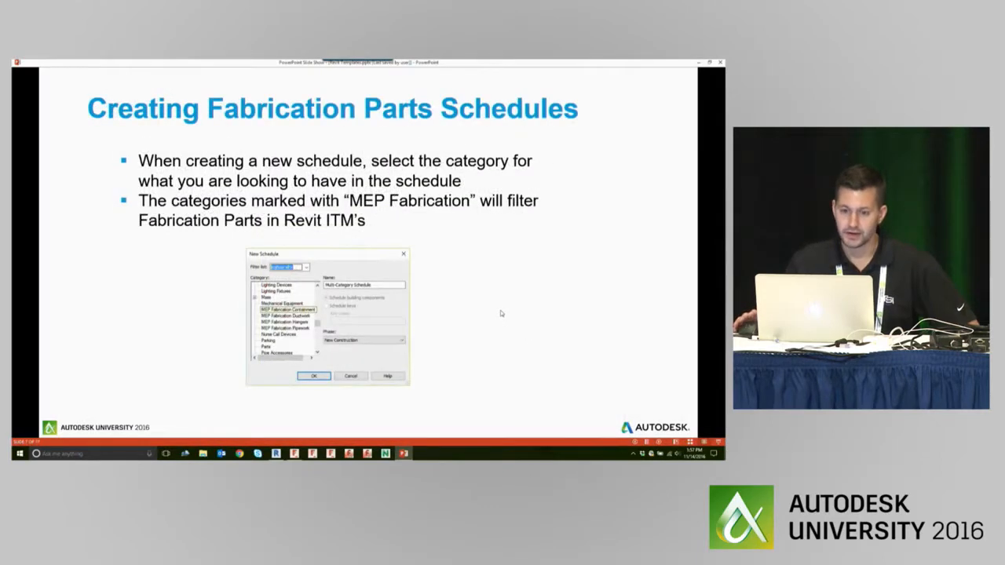
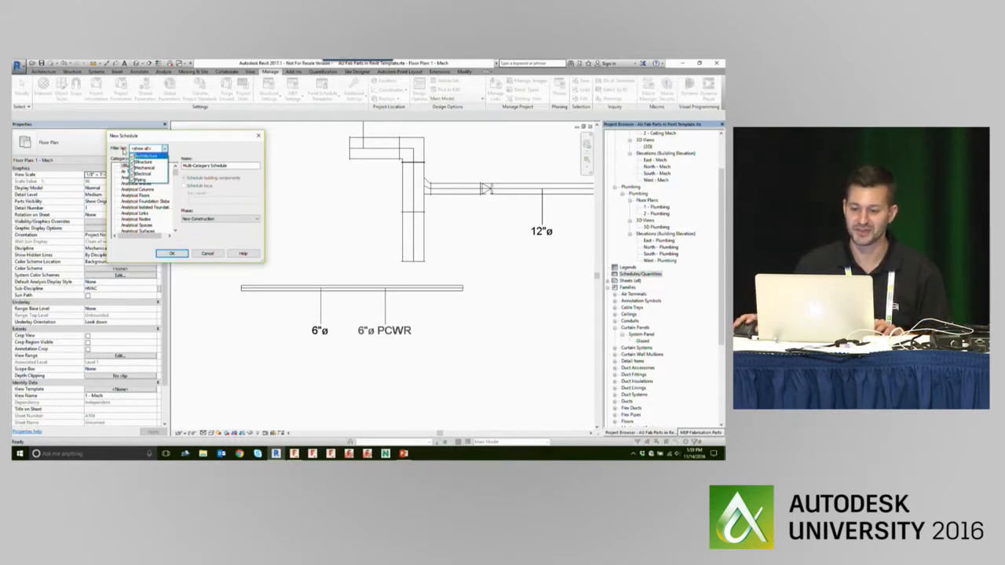
Limit the new schedule's category filter to Mechanical, Electrical and Piping, and locate the MEP Fabrication categories
{"action": "left_click", "coordinate": [132, 157]}
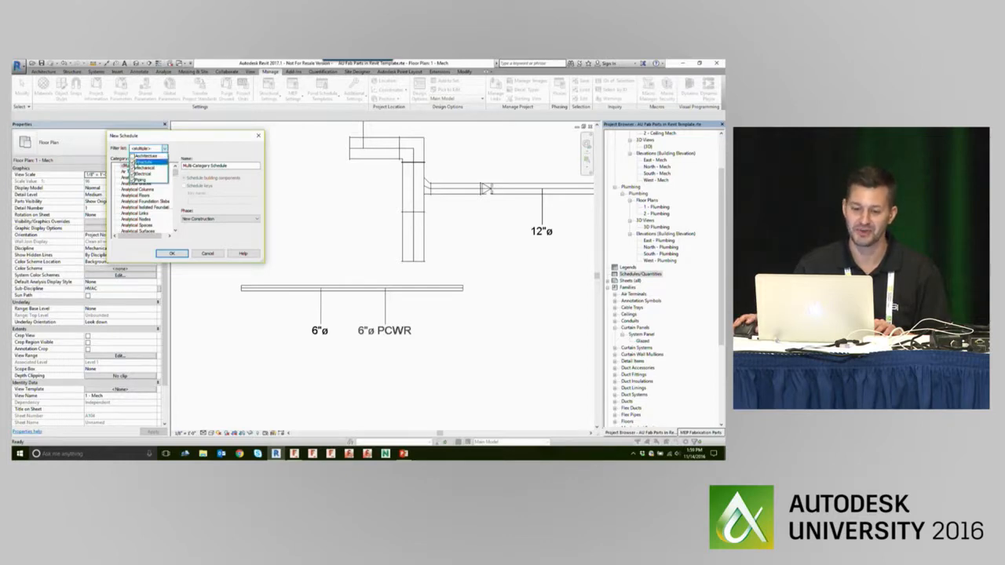
{"action": "left_click", "coordinate": [132, 162]}
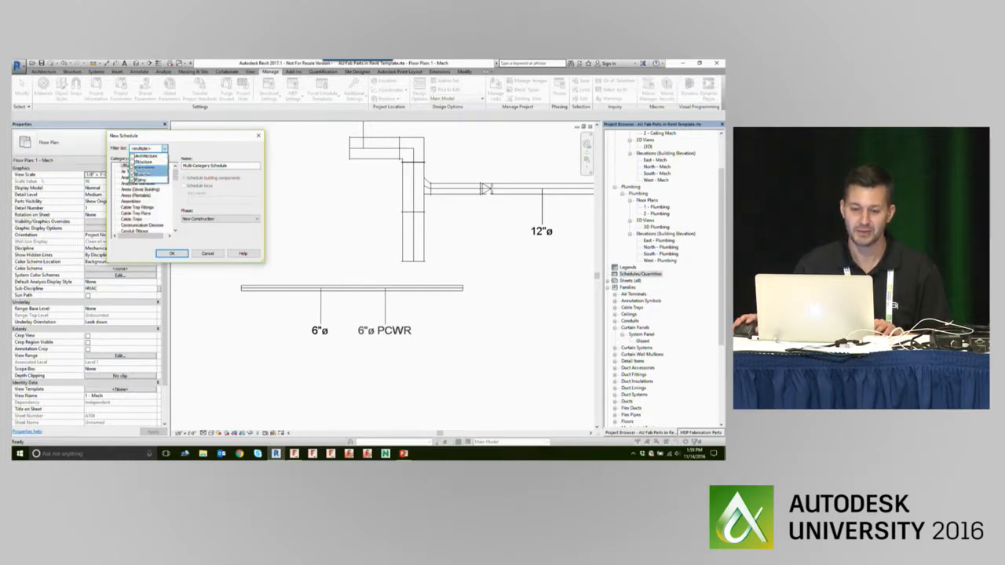
{"action": "left_click", "coordinate": [132, 174]}
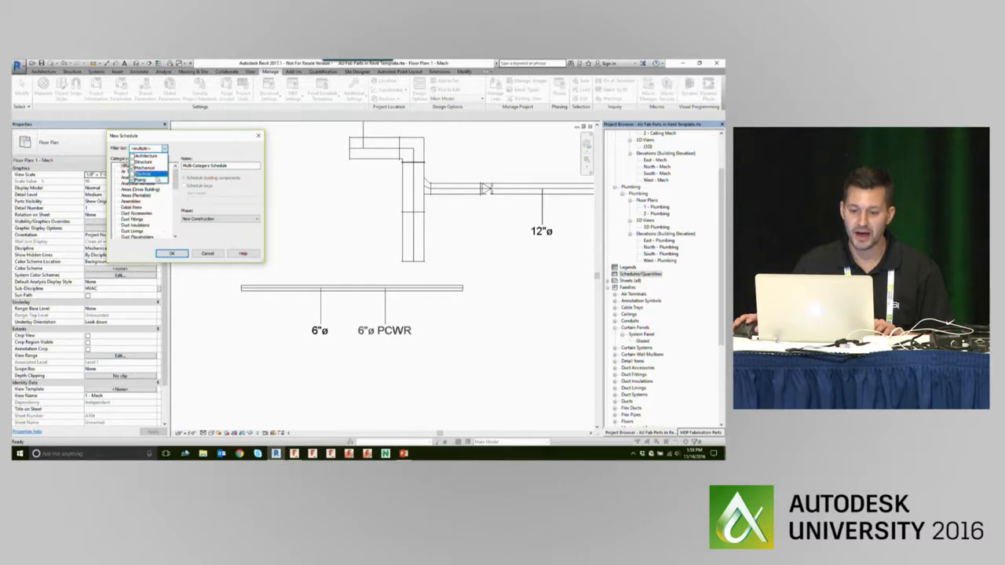
{"action": "left_click_drag", "start_coordinate": [174, 181], "coordinate": [176, 212]}
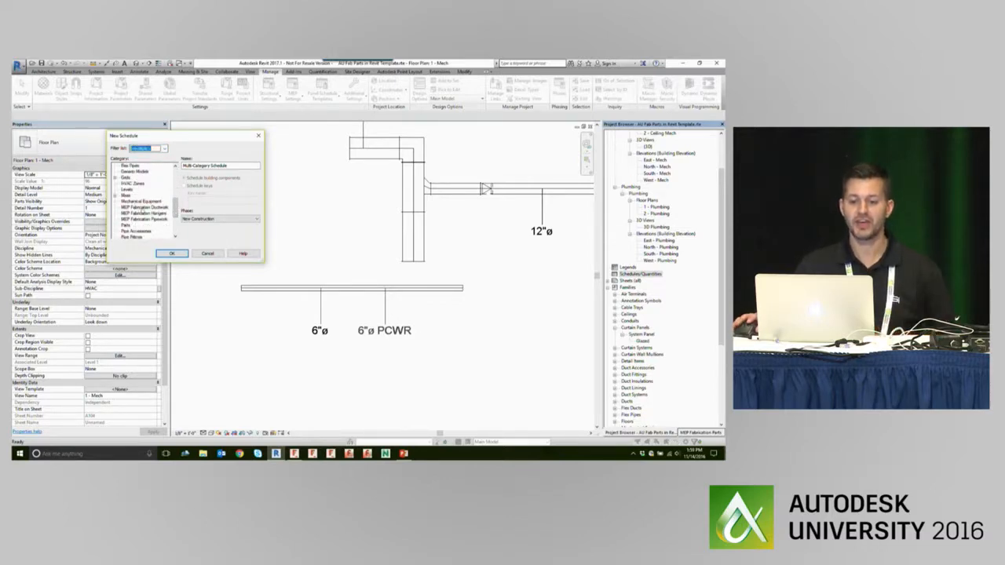
{"action": "left_click", "coordinate": [163, 148]}
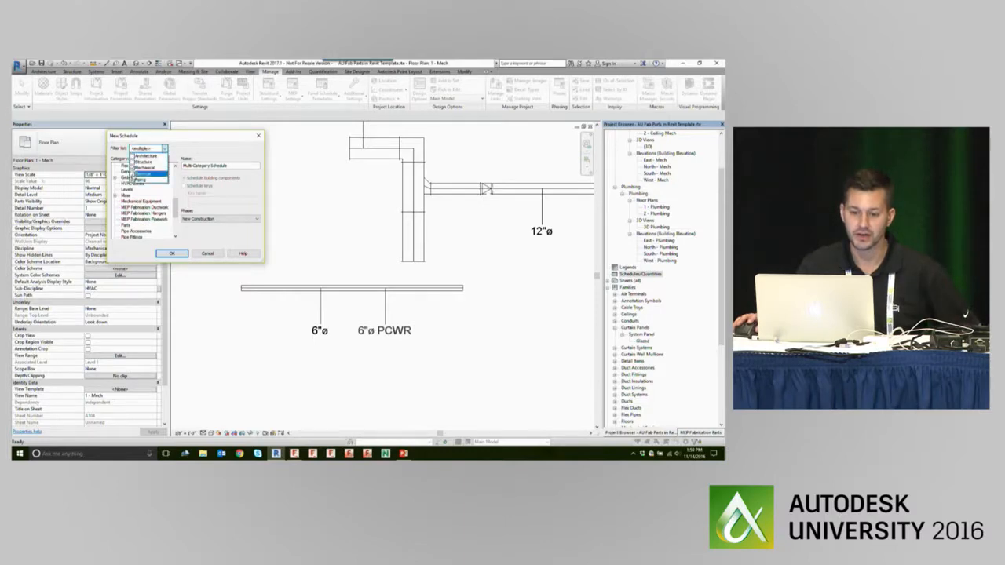
{"action": "left_click", "coordinate": [133, 173]}
{"action": "left_click", "coordinate": [175, 174]}
{"action": "left_click_drag", "start_coordinate": [176, 174], "coordinate": [175, 210]}
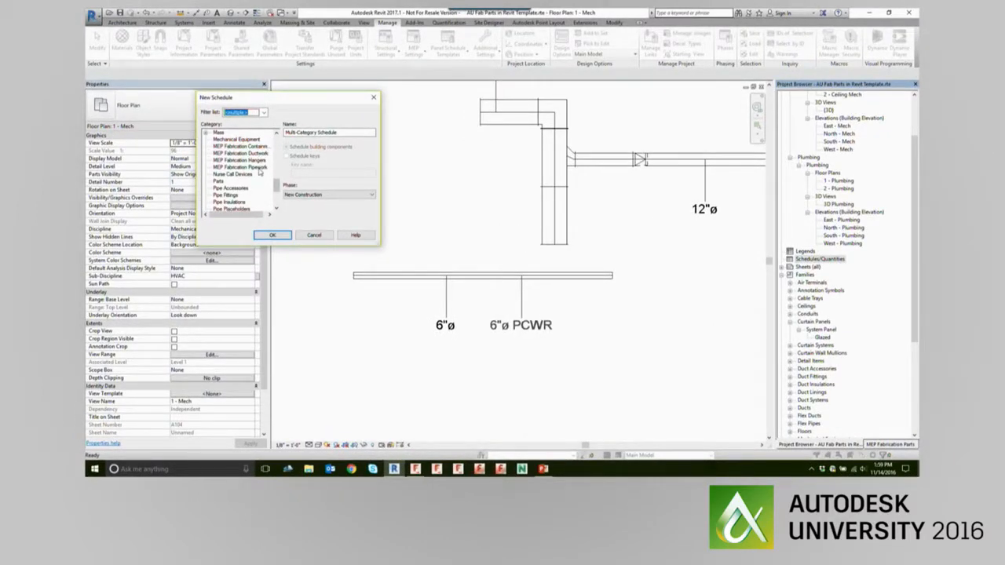
Create a schedule for the MEP Fabrication Ductwork category, named AU Schedule
{"action": "left_click", "coordinate": [255, 168]}
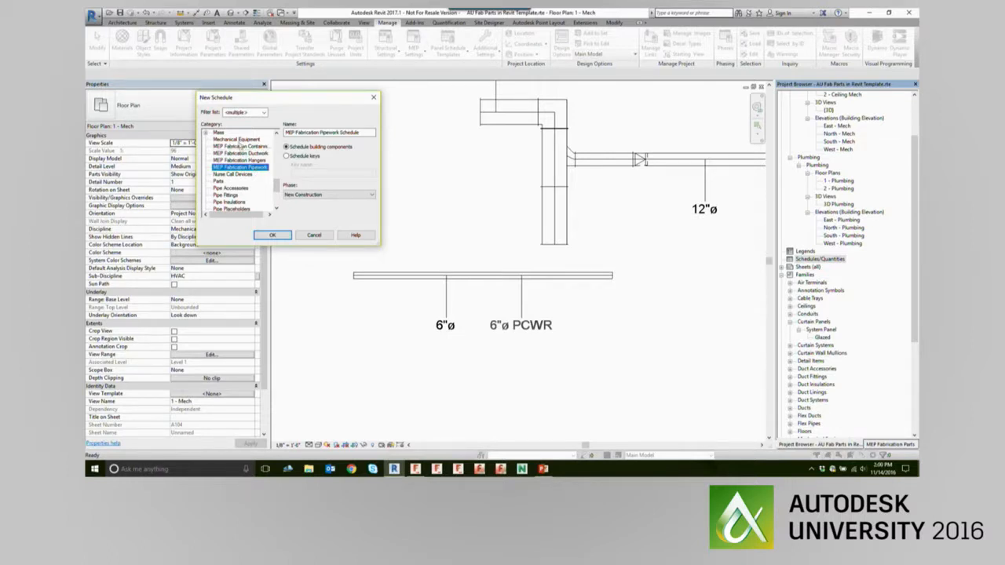
{"action": "left_click", "coordinate": [245, 154]}
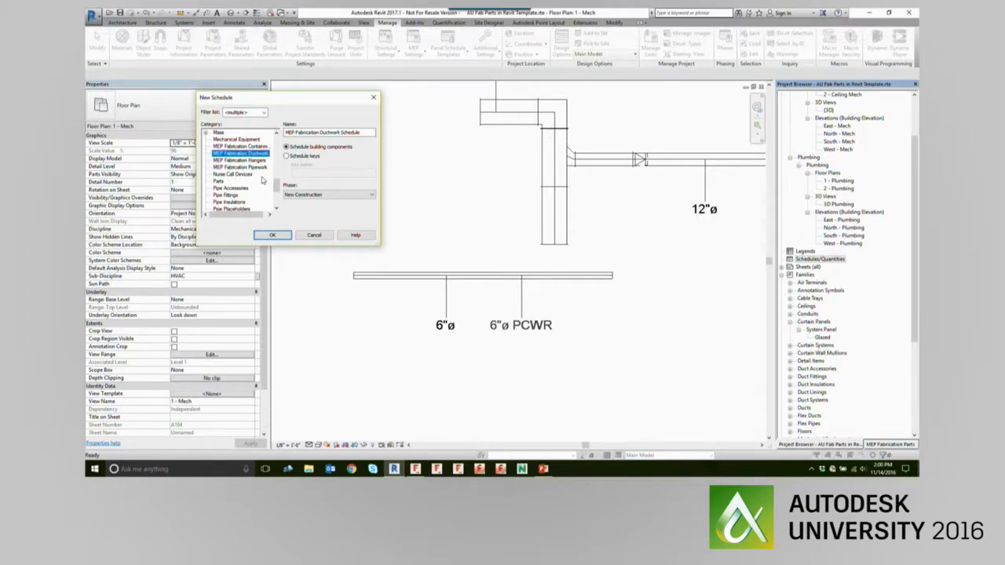
{"action": "left_click_drag", "start_coordinate": [365, 132], "coordinate": [285, 132]}
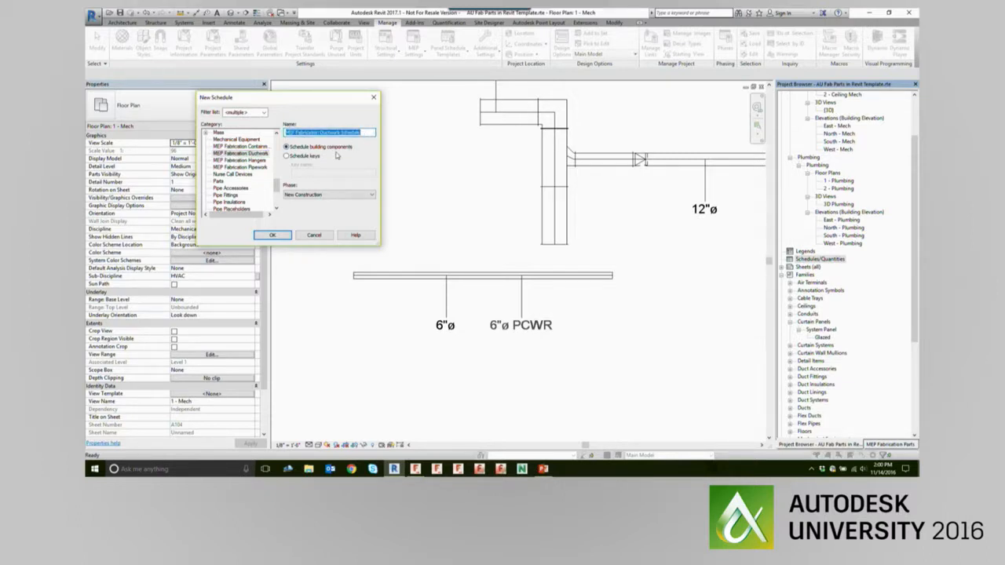
{"action": "type", "text": "All"}
{"action": "type", "text": "Sche"}
{"action": "type", "text": "dule"}
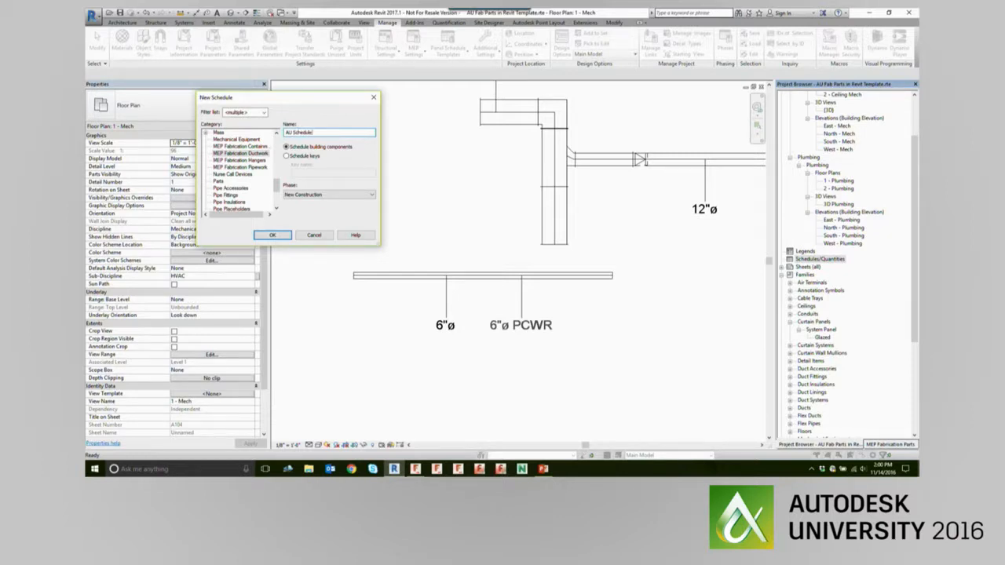
{"action": "left_click", "coordinate": [271, 236]}
Examine the full list of fields available for MEP Fabrication Ductwork without adding any of them
{"action": "left_click_drag", "start_coordinate": [227, 272], "coordinate": [420, 100]}
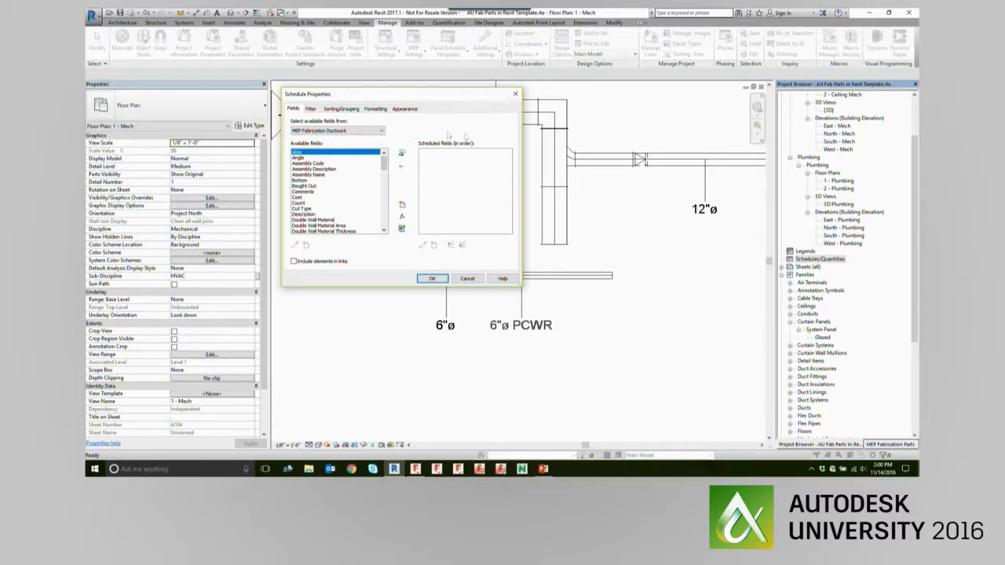
{"action": "left_click_drag", "start_coordinate": [473, 102], "coordinate": [466, 116]}
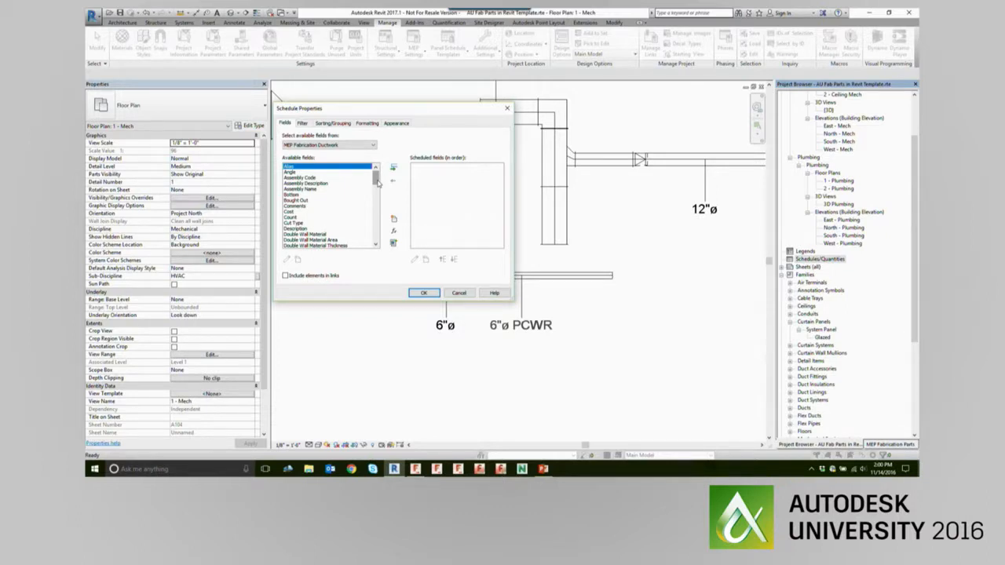
{"action": "left_click_drag", "start_coordinate": [377, 182], "coordinate": [381, 231]}
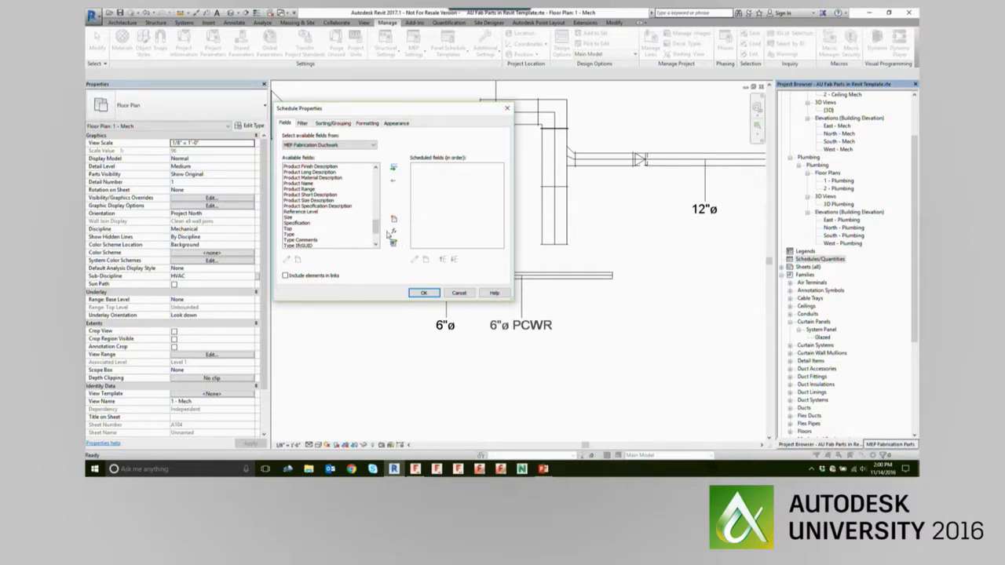
{"action": "mouse_move", "coordinate": [377, 227]}
{"action": "left_mouse_down"}
{"action": "mouse_move", "coordinate": [378, 179]}
{"action": "mouse_move", "coordinate": [376, 244]}
{"action": "left_mouse_up"}
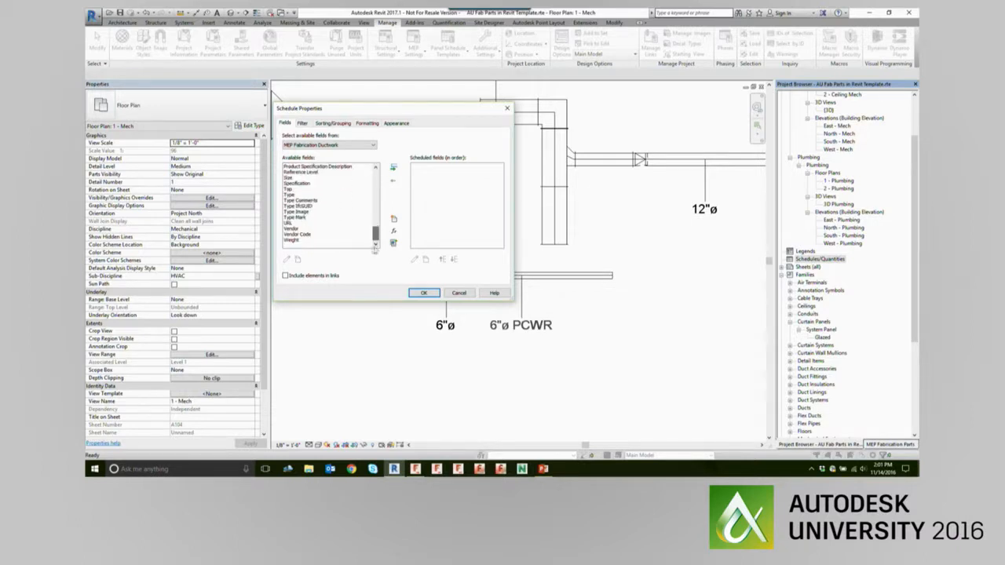
{"action": "left_click", "coordinate": [294, 243], "text": "shift"}
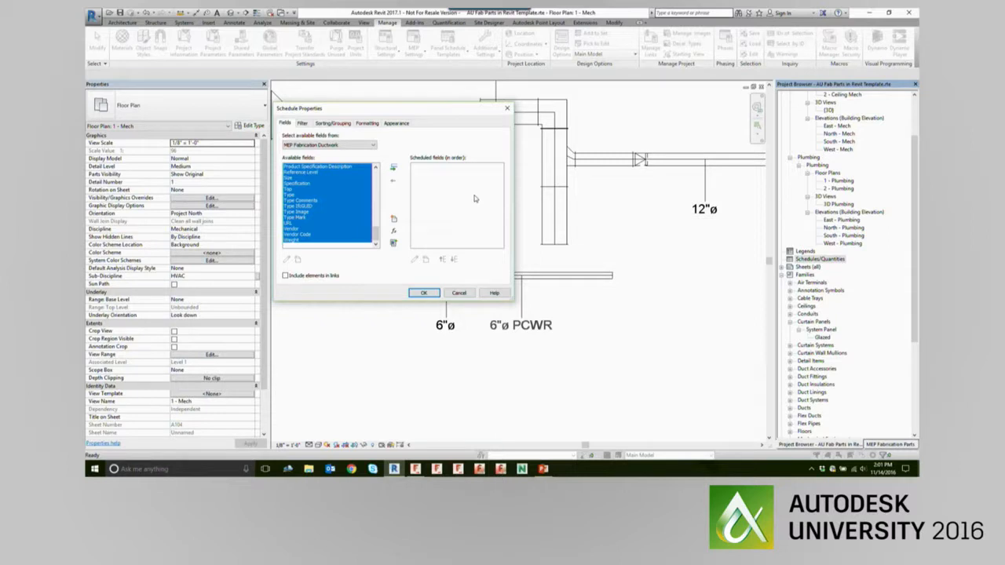
{"action": "left_click", "coordinate": [364, 229]}
{"action": "left_click_drag", "start_coordinate": [375, 232], "coordinate": [378, 178]}
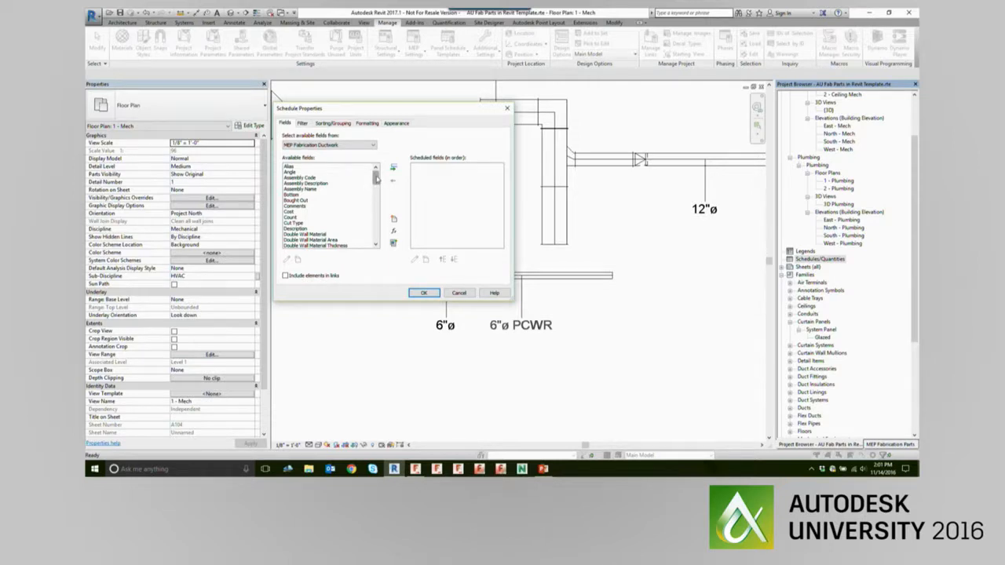
Add the Family and Length fields to the scheduled fields
{"action": "scroll", "coordinate": [377, 182], "scroll_direction": "down", "scroll_amount": 2}
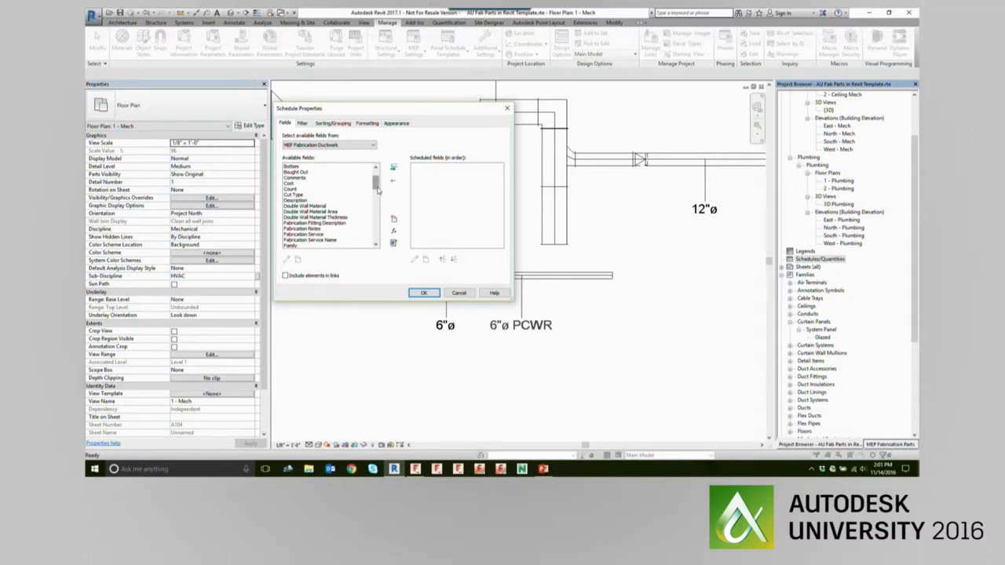
{"action": "scroll", "coordinate": [378, 190], "scroll_direction": "down", "scroll_amount": 3}
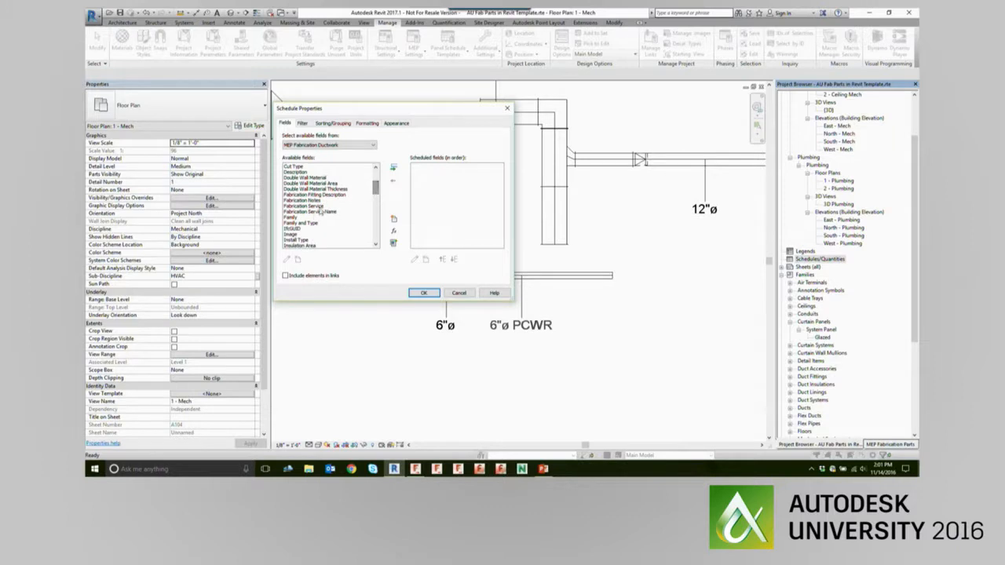
{"action": "left_click", "coordinate": [309, 218]}
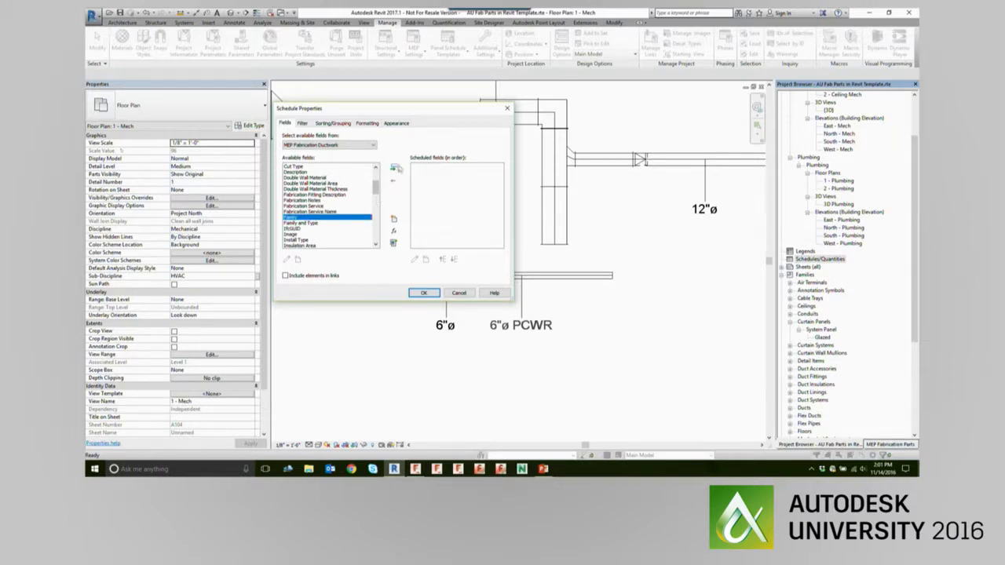
{"action": "left_click", "coordinate": [393, 167]}
{"action": "scroll", "coordinate": [375, 191], "scroll_direction": "down", "scroll_amount": 2}
{"action": "scroll", "coordinate": [375, 191], "scroll_direction": "down", "scroll_amount": 3}
{"action": "left_click", "coordinate": [299, 206]}
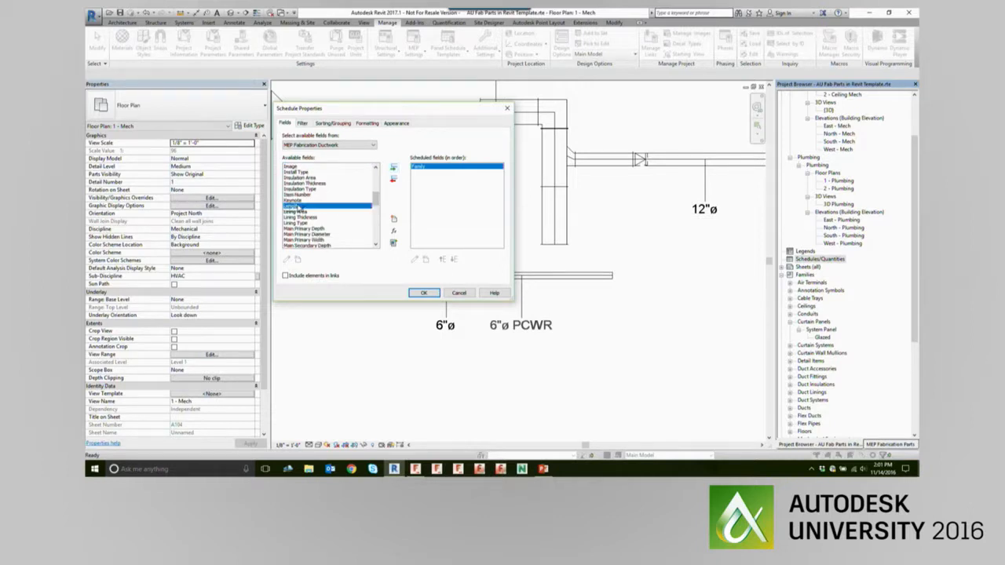
{"action": "left_click", "coordinate": [394, 167]}
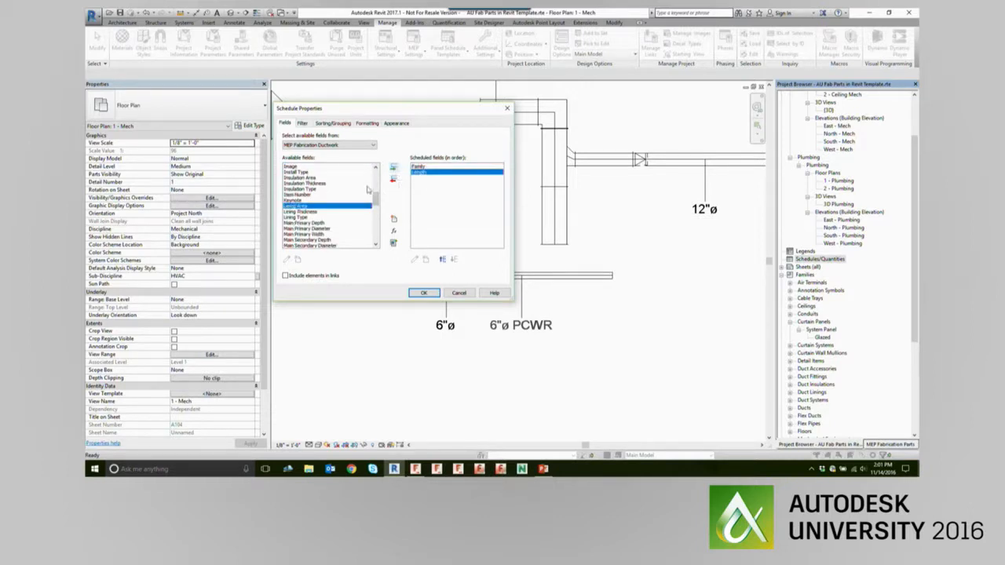
Add the Size field after Length and generate the schedule
{"action": "scroll", "coordinate": [376, 204], "scroll_direction": "down", "scroll_amount": 3}
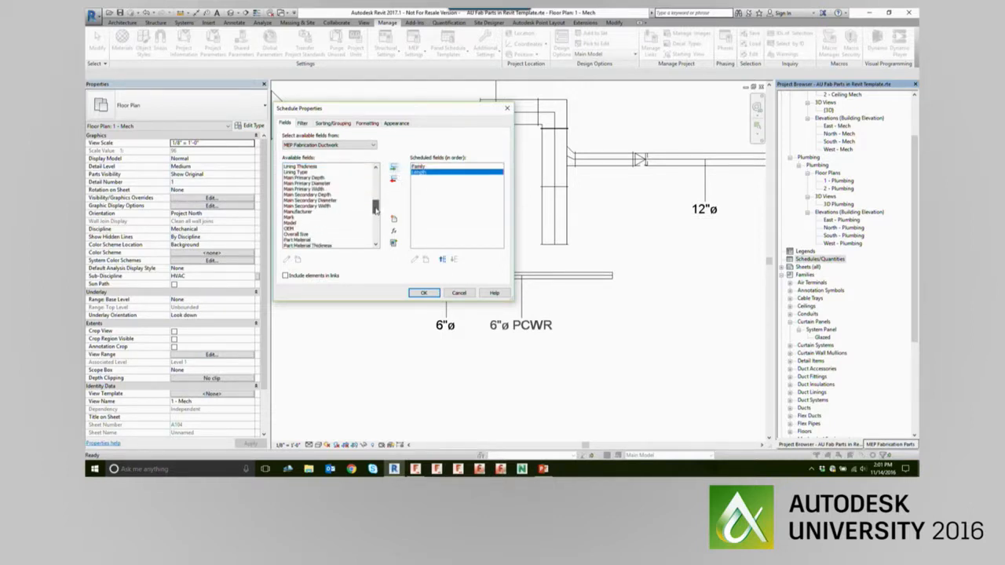
{"action": "left_click_drag", "start_coordinate": [376, 208], "coordinate": [375, 228]}
{"action": "left_click", "coordinate": [322, 224]}
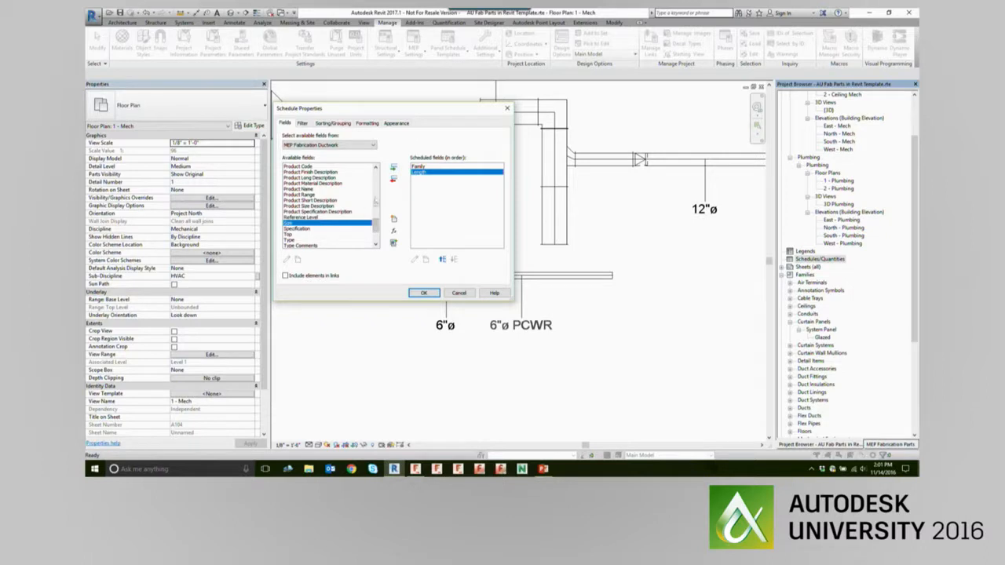
{"action": "left_click", "coordinate": [393, 167]}
{"action": "left_click_drag", "start_coordinate": [375, 225], "coordinate": [375, 234]}
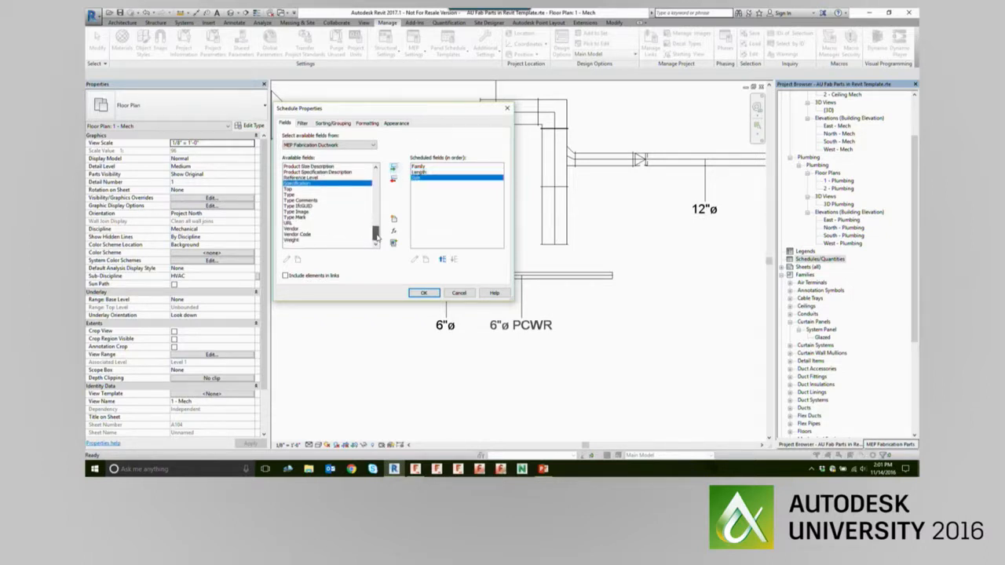
{"action": "left_click", "coordinate": [423, 293]}
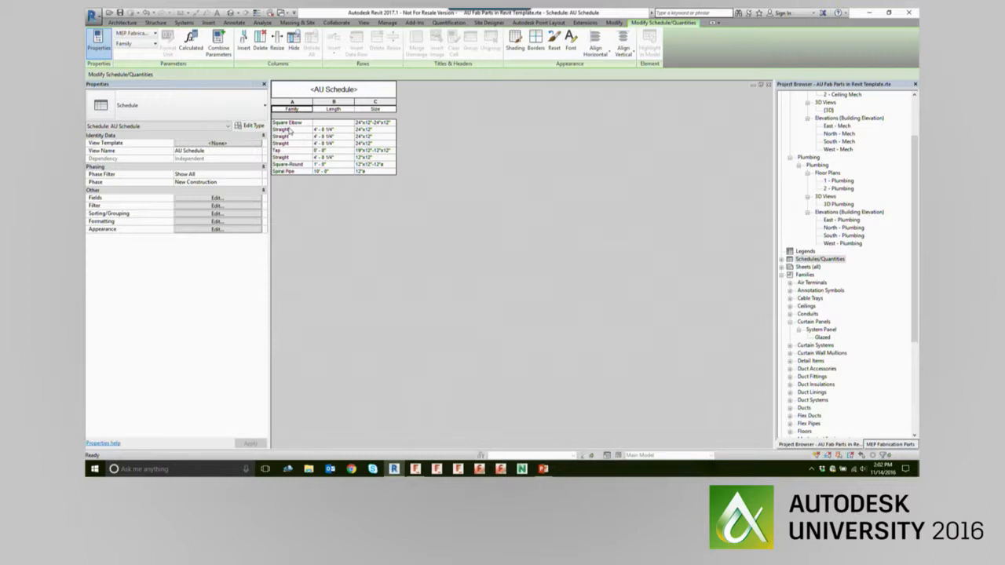
Choose Size as the filter field for AU Schedule and accept the schedule properties
{"action": "left_click", "coordinate": [208, 198]}
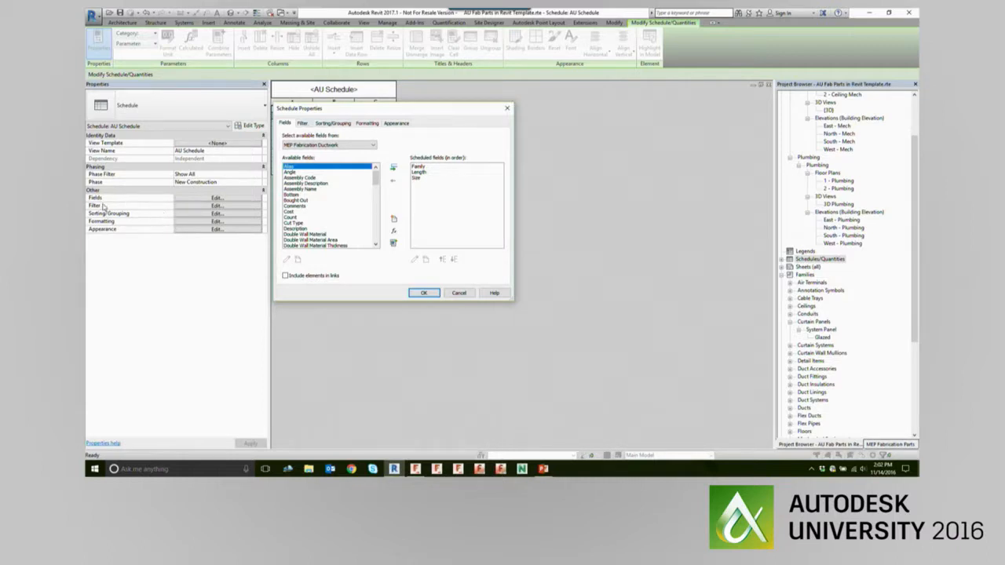
{"action": "left_click", "coordinate": [303, 123]}
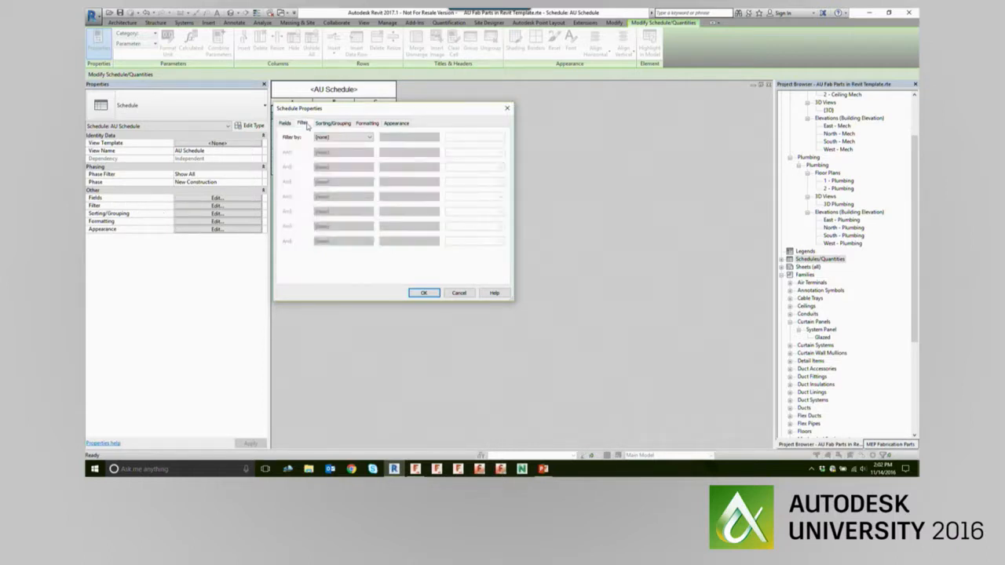
{"action": "left_click", "coordinate": [371, 139]}
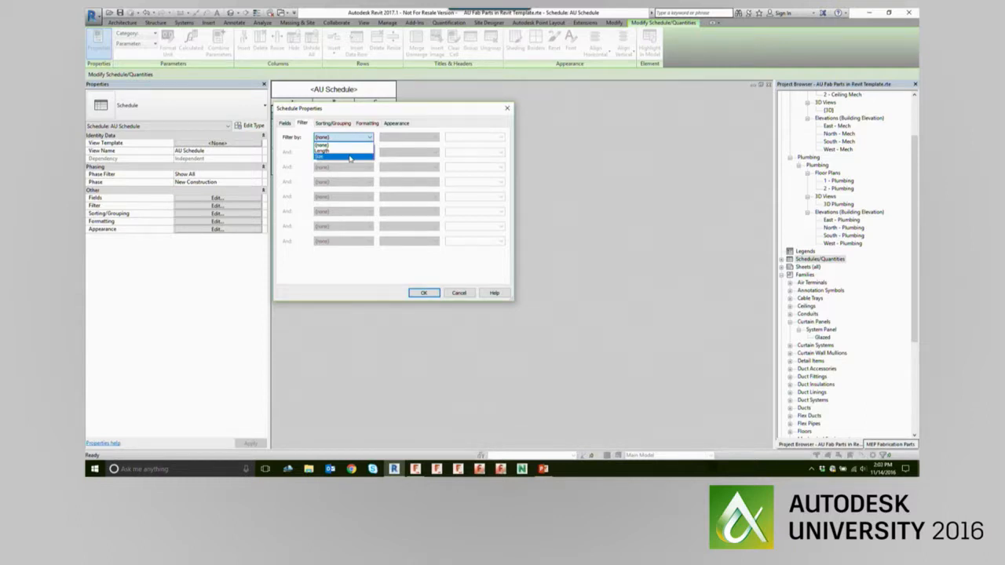
{"action": "left_click", "coordinate": [346, 157]}
{"action": "left_click", "coordinate": [422, 293]}
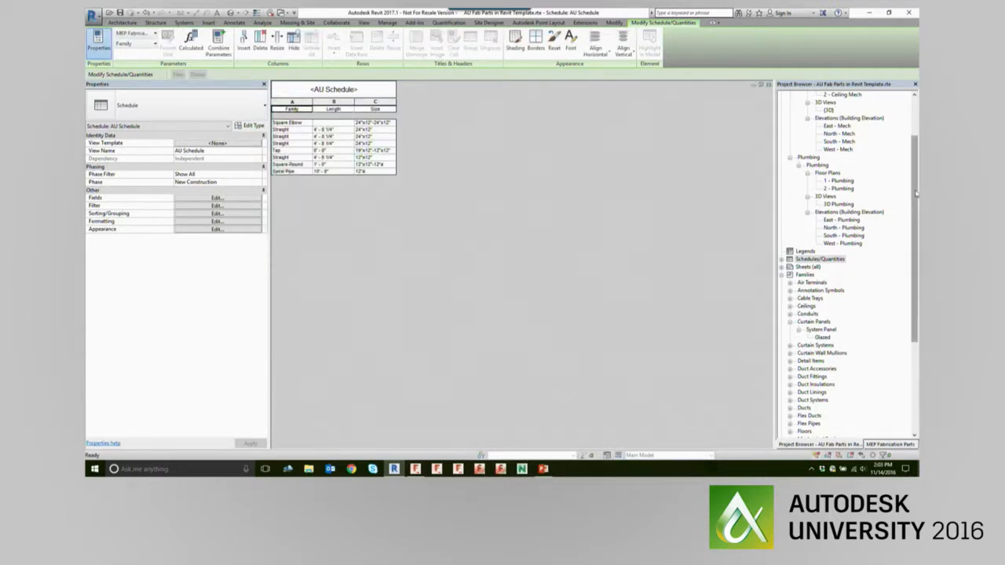
Return to the 1 - Mech floor plan and examine the square elbow's identity data, including its Comments
{"action": "left_click_drag", "start_coordinate": [913, 196], "coordinate": [910, 143]}
{"action": "double_click", "coordinate": [836, 126]}
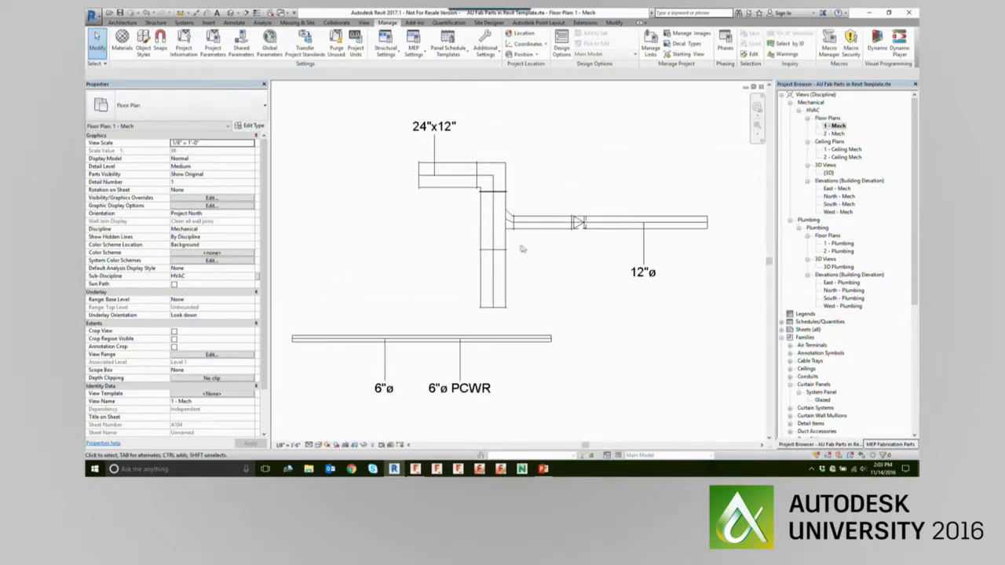
{"action": "left_click", "coordinate": [507, 184]}
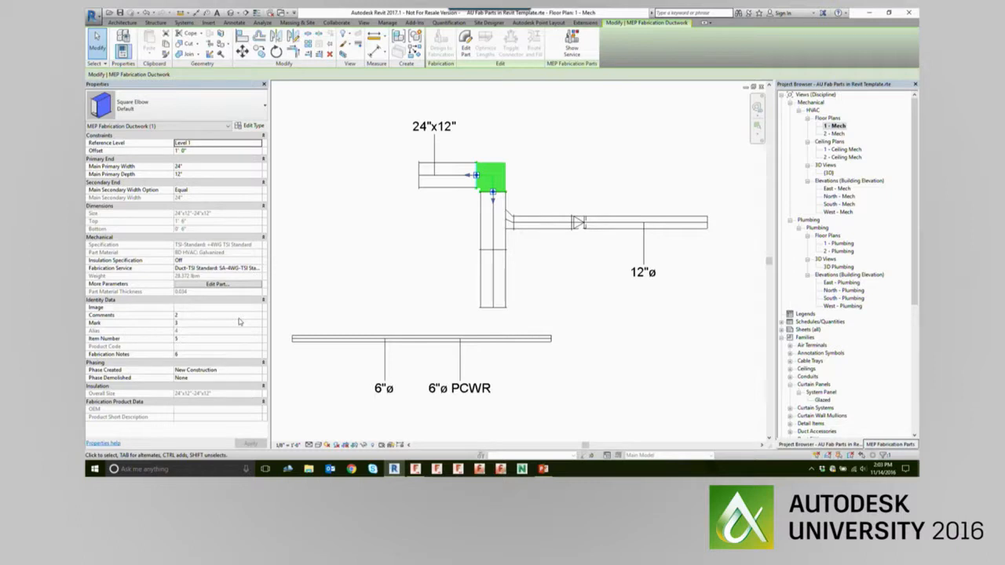
{"action": "left_click", "coordinate": [191, 315]}
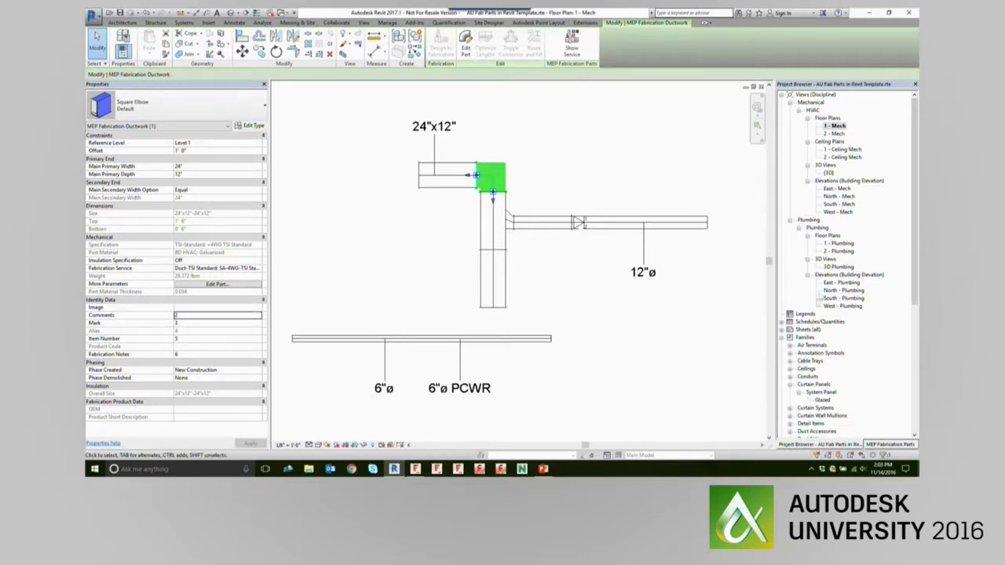
Open AU Schedule and add all remaining available fields, from Alias through Weight, to its scheduled fields
{"action": "double_click", "coordinate": [809, 321]}
{"action": "double_click", "coordinate": [812, 329]}
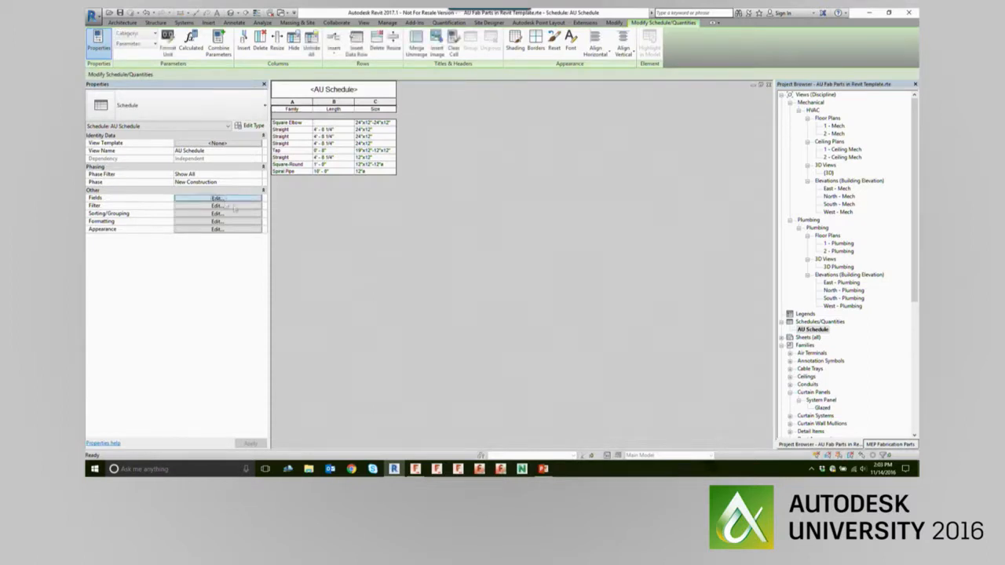
{"action": "left_click", "coordinate": [217, 197]}
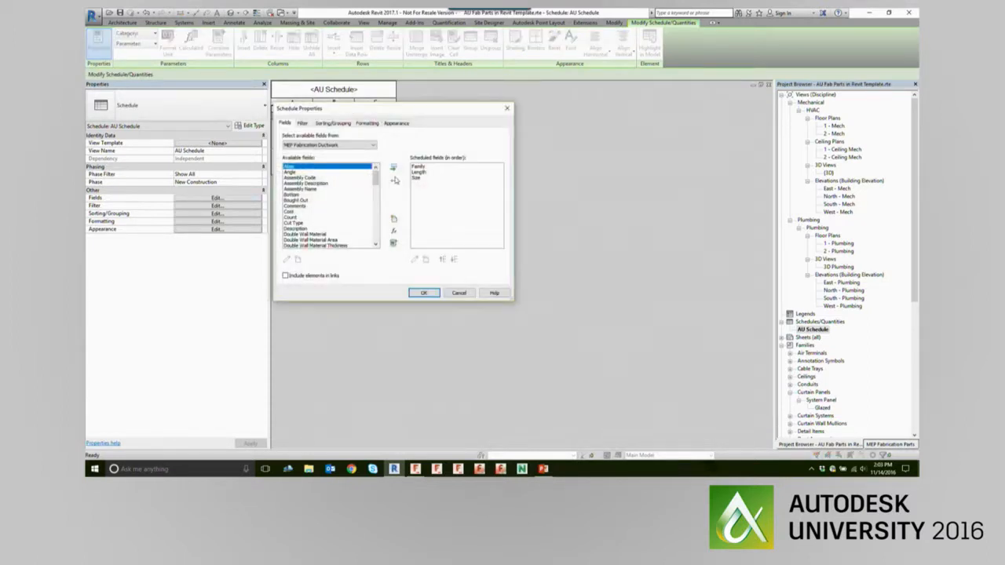
{"action": "left_click_drag", "start_coordinate": [375, 177], "coordinate": [376, 239]}
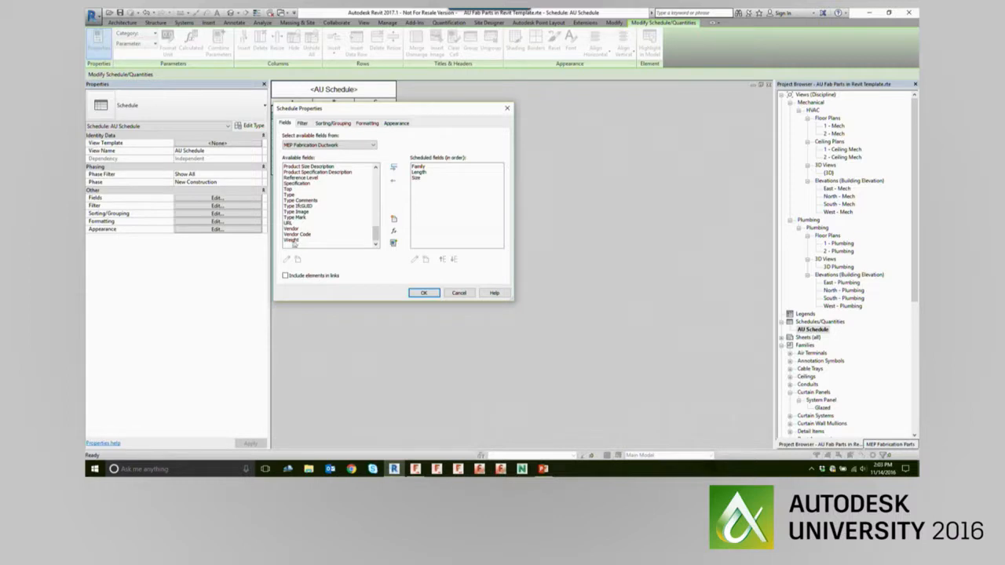
{"action": "left_click", "coordinate": [292, 240]}
{"action": "left_click_drag", "start_coordinate": [376, 233], "coordinate": [381, 169]}
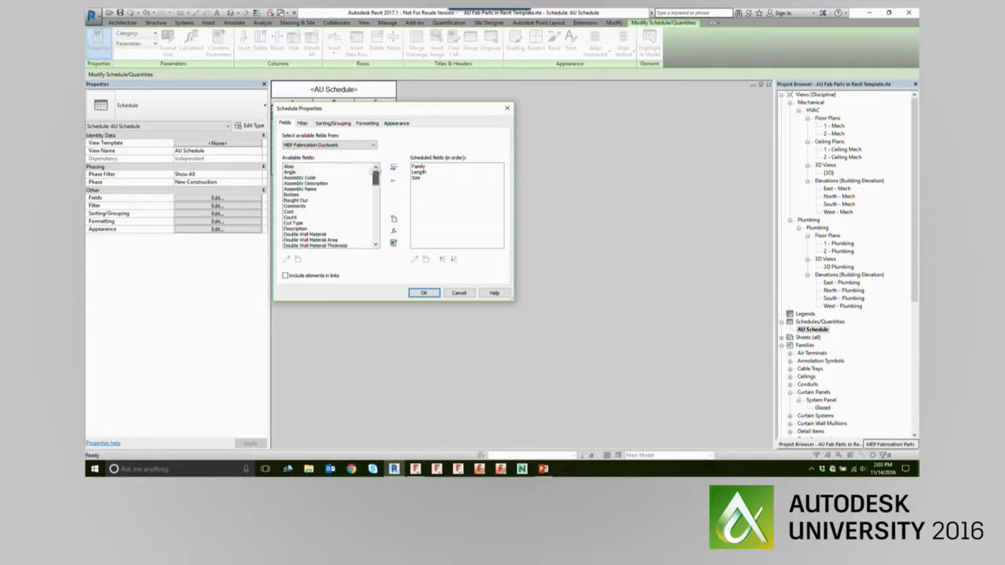
{"action": "left_click", "coordinate": [297, 168], "text": "shift"}
{"action": "left_click", "coordinate": [394, 168]}
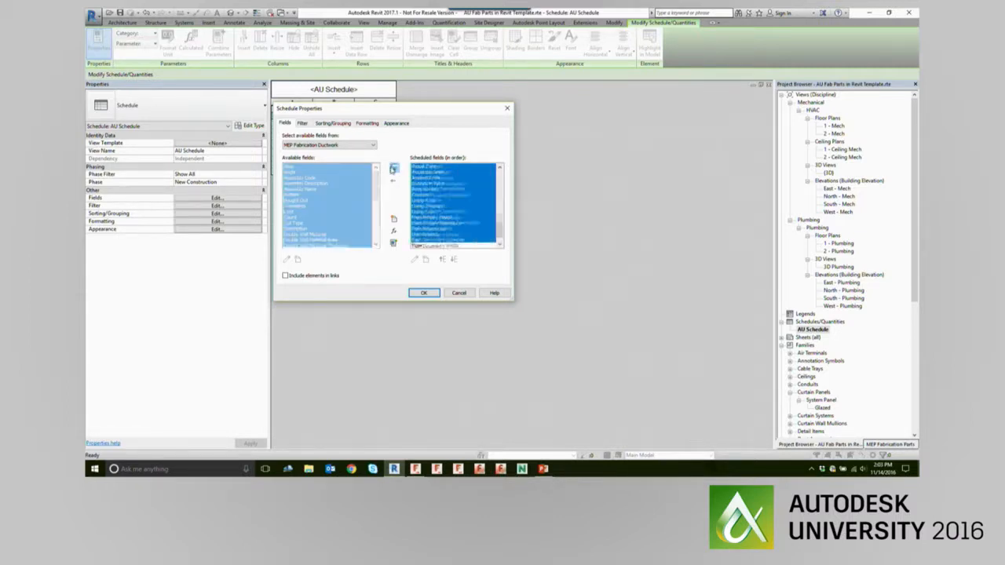
{"action": "left_click", "coordinate": [423, 293]}
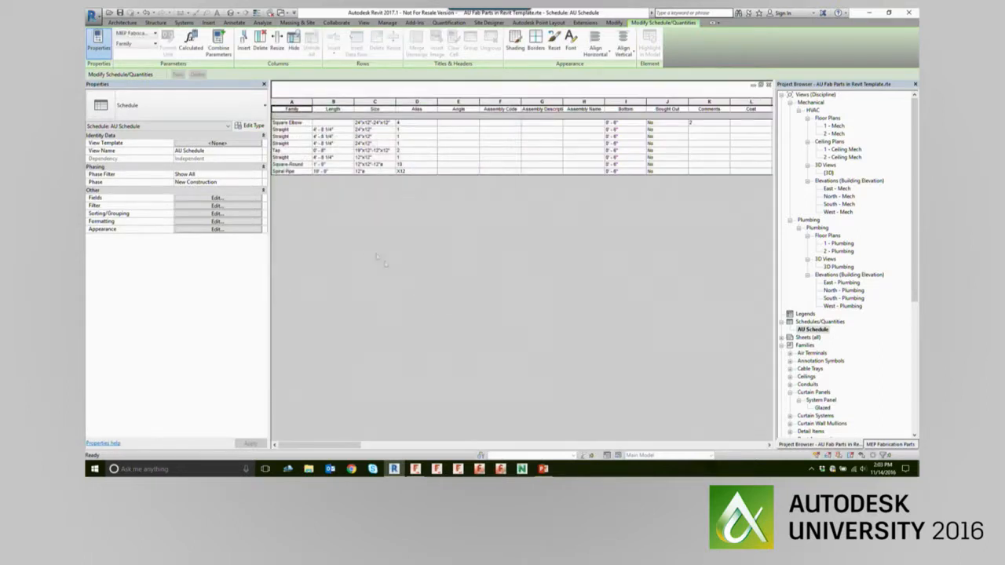
Examine the square elbow's row and the added AU Schedule columns from Alias through the product data
{"action": "left_click", "coordinate": [287, 123]}
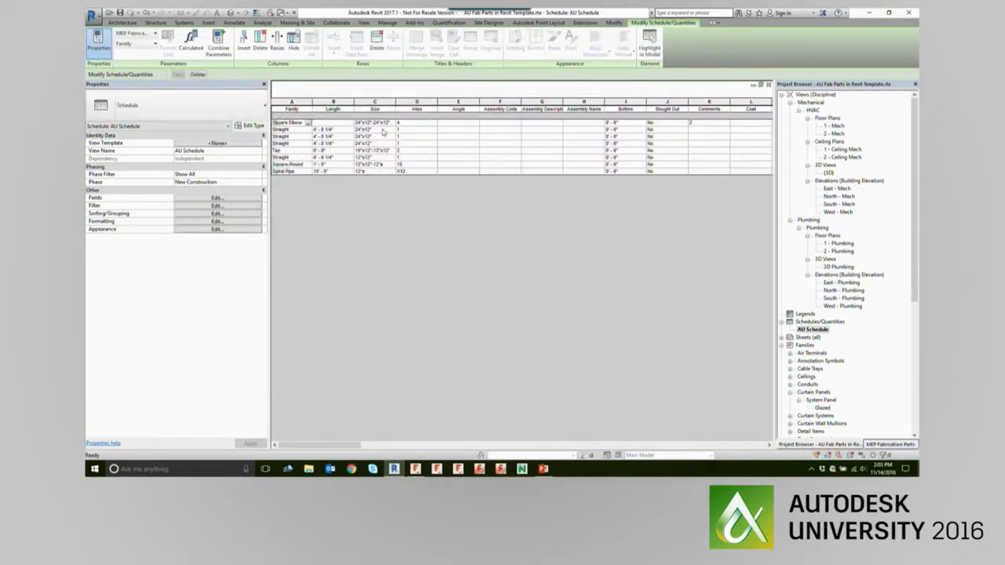
{"action": "left_click", "coordinate": [417, 125]}
{"action": "left_click_drag", "start_coordinate": [343, 445], "coordinate": [362, 445]}
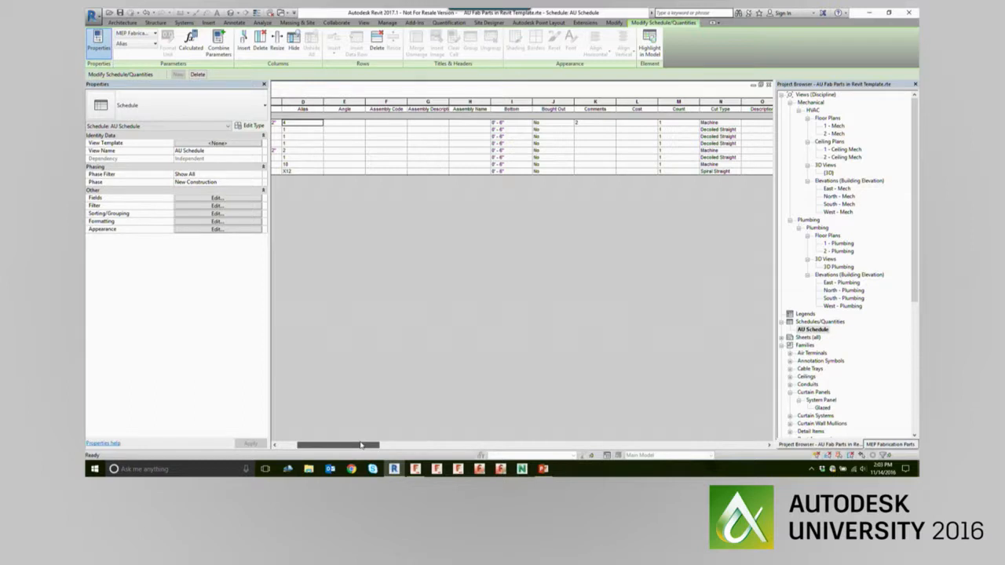
{"action": "left_click_drag", "start_coordinate": [361, 445], "coordinate": [509, 416]}
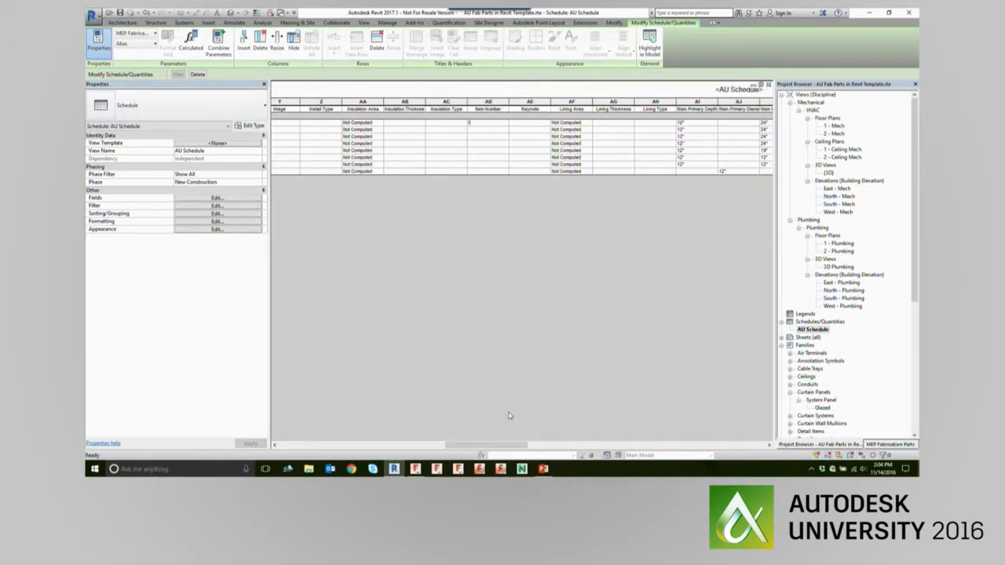
{"action": "left_click_drag", "start_coordinate": [520, 445], "coordinate": [621, 431]}
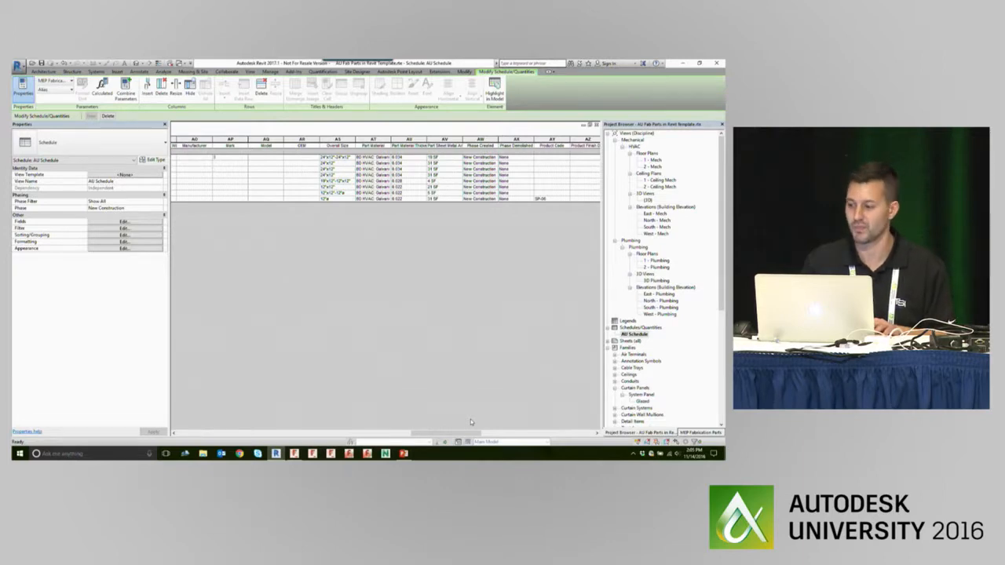
Switch to the PowerPoint presentation and advance to the slide Apply Service Colors to Duct and Pipe
{"action": "left_click", "coordinate": [403, 453]}
{"action": "left_click", "coordinate": [482, 316]}
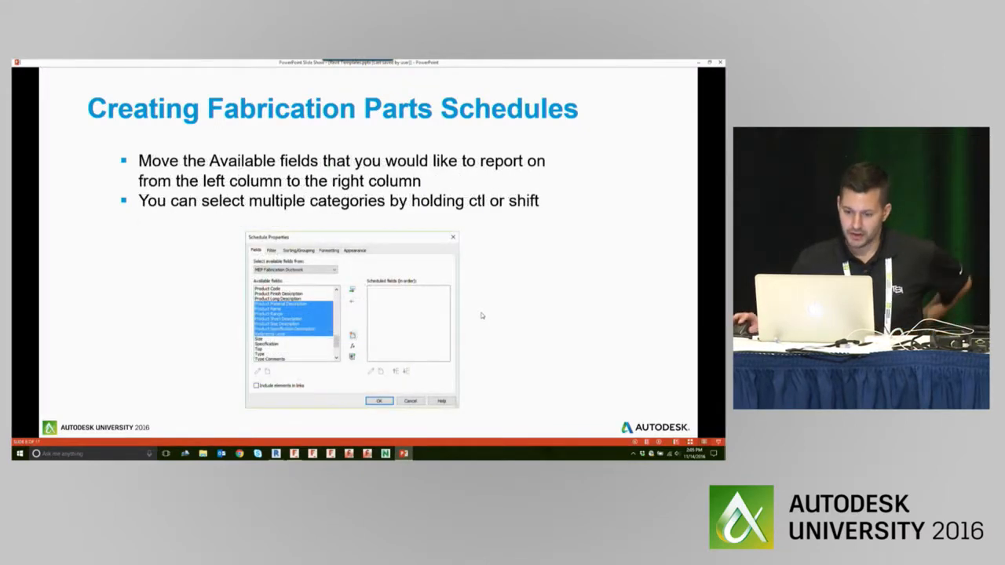
{"action": "left_click", "coordinate": [482, 316]}
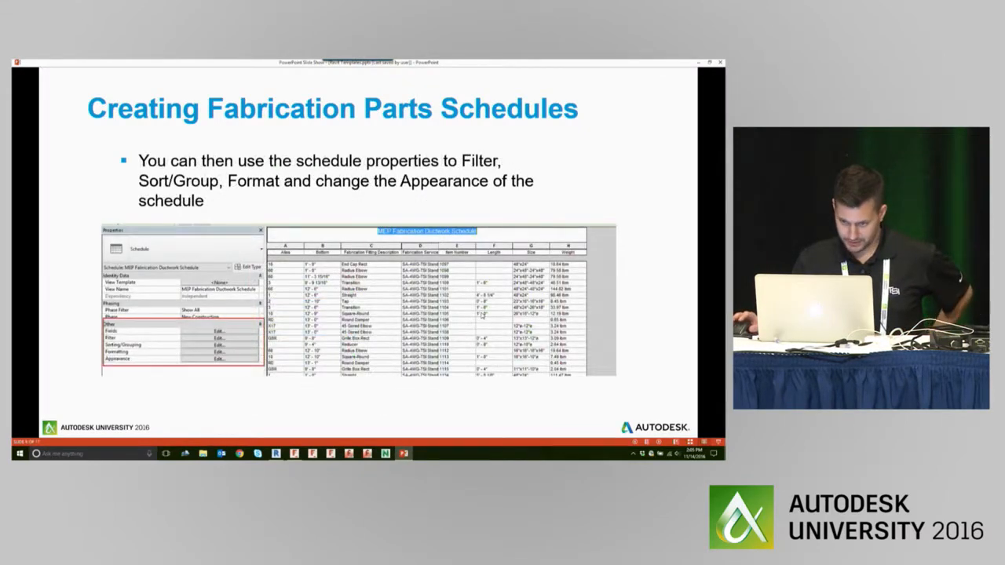
{"action": "left_click", "coordinate": [482, 316]}
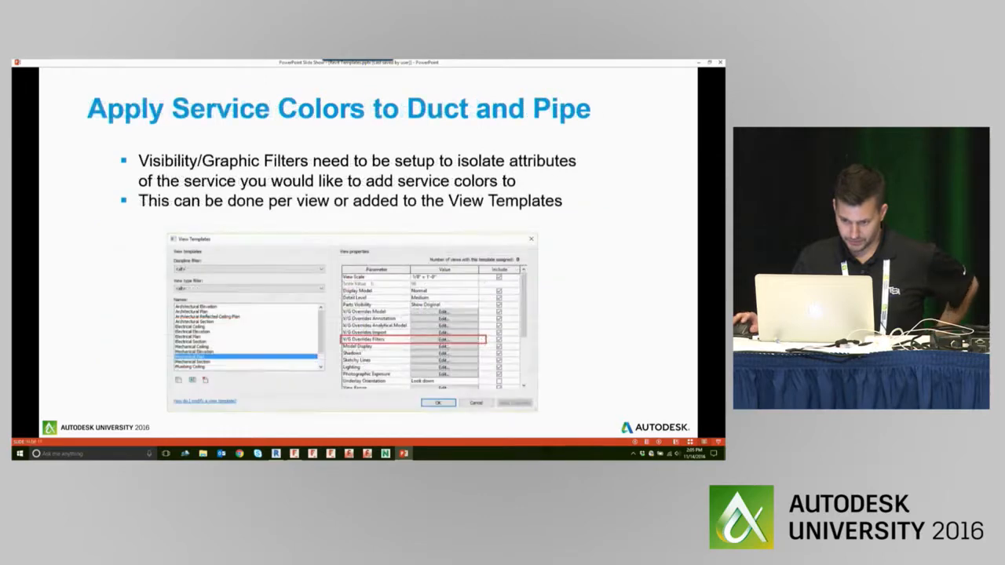
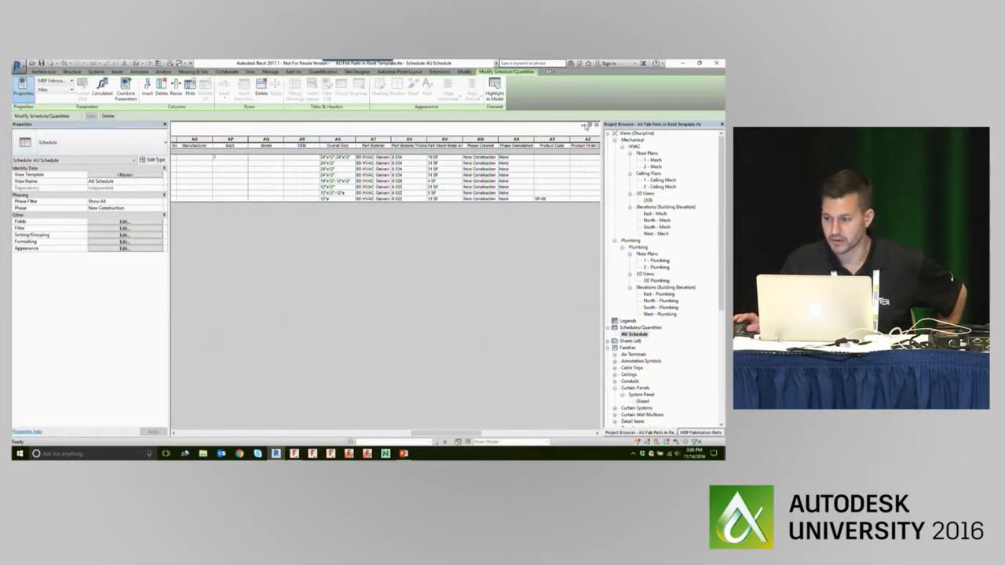
Switch back to Revit, close the AU Schedule view and return to the tagged pipe in the 1 - Mech floor plan
{"action": "left_click", "coordinate": [596, 125]}
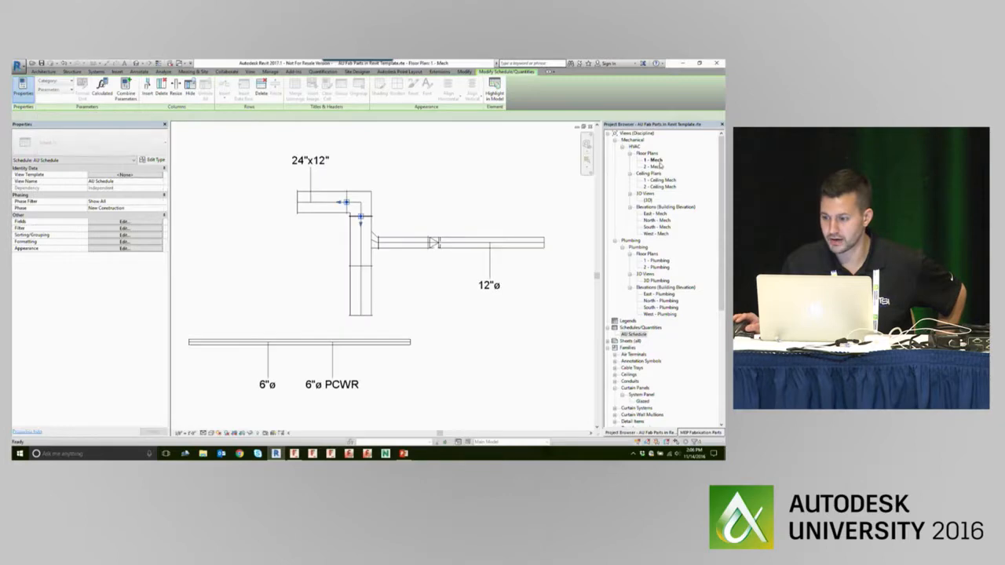
{"action": "left_click", "coordinate": [305, 366]}
{"action": "scroll", "coordinate": [302, 362], "scroll_direction": "up", "scroll_amount": 2}
{"action": "middle_click_drag", "start_coordinate": [303, 364], "coordinate": [399, 343]}
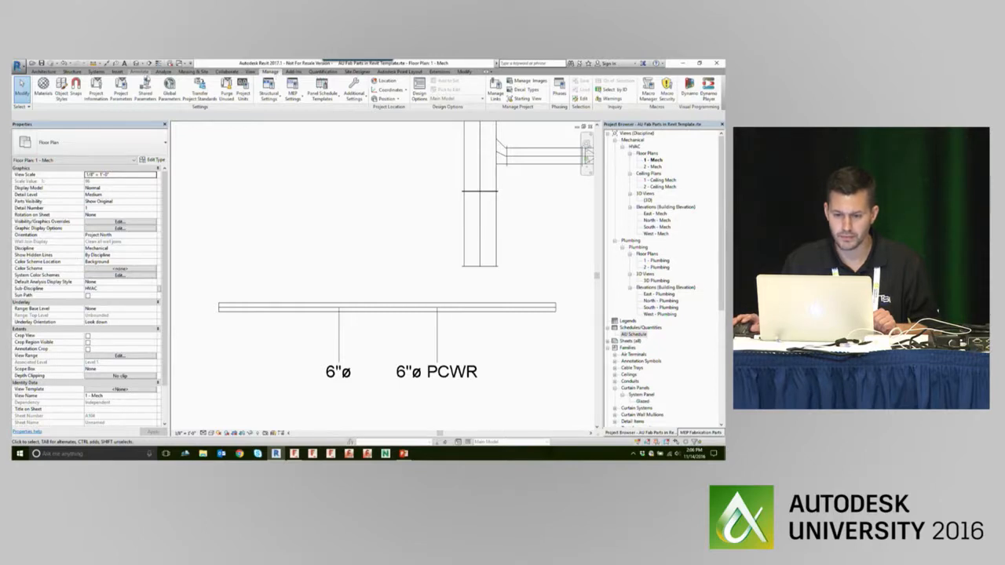
Examine the rules of the Domestic Cold Water, Domestic Hot Water, HHWR and HHWS view filters, leaving them unedited
{"action": "left_click", "coordinate": [250, 72]}
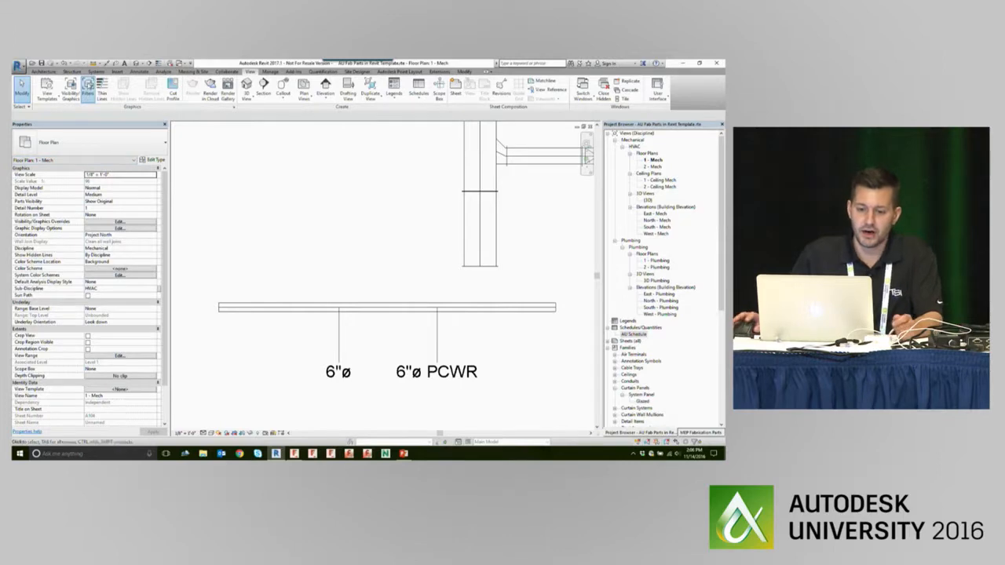
{"action": "left_click", "coordinate": [88, 88]}
{"action": "left_click_drag", "start_coordinate": [225, 288], "coordinate": [313, 157]}
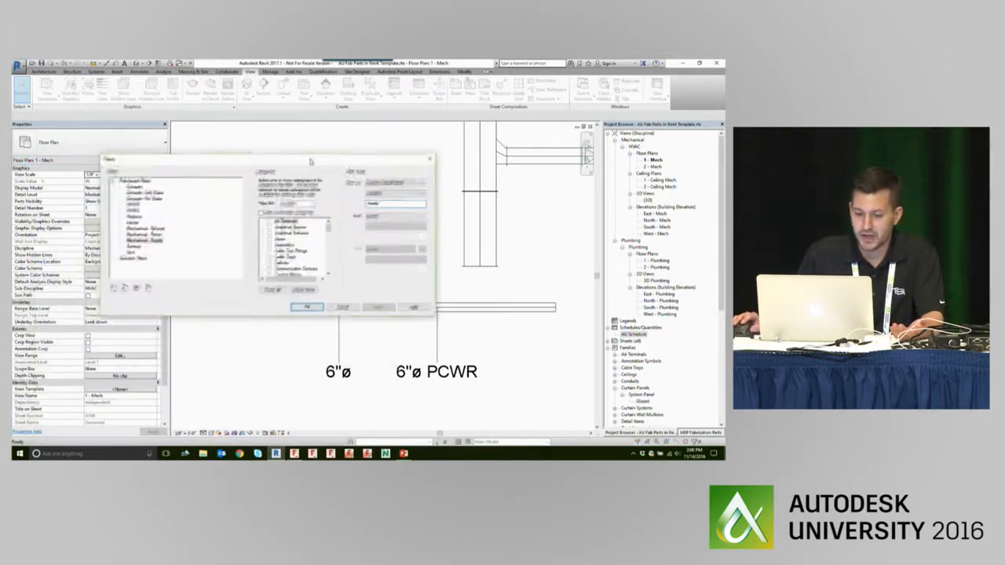
{"action": "left_click", "coordinate": [144, 189]}
{"action": "left_click", "coordinate": [143, 195]}
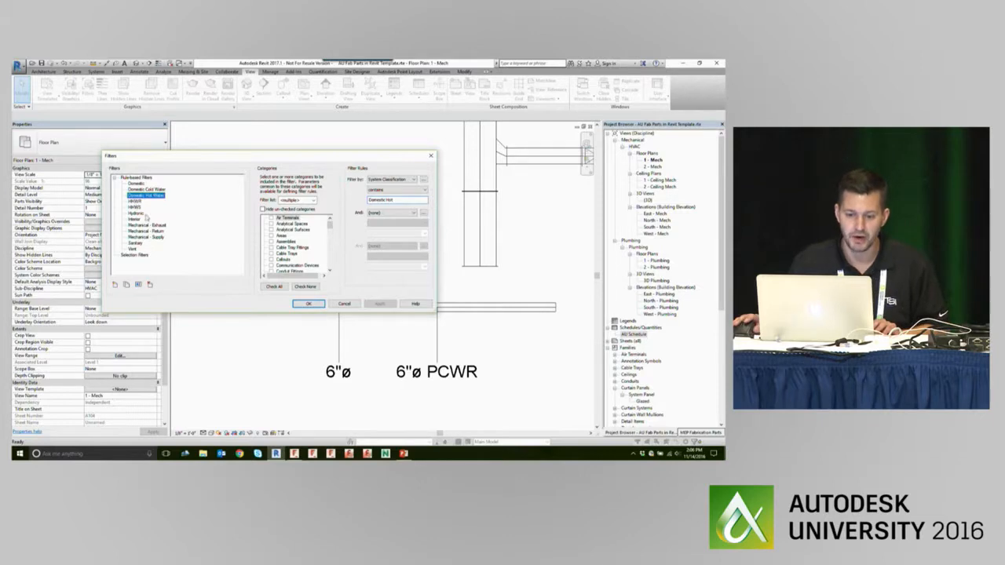
{"action": "left_click", "coordinate": [134, 201]}
{"action": "left_click", "coordinate": [135, 206]}
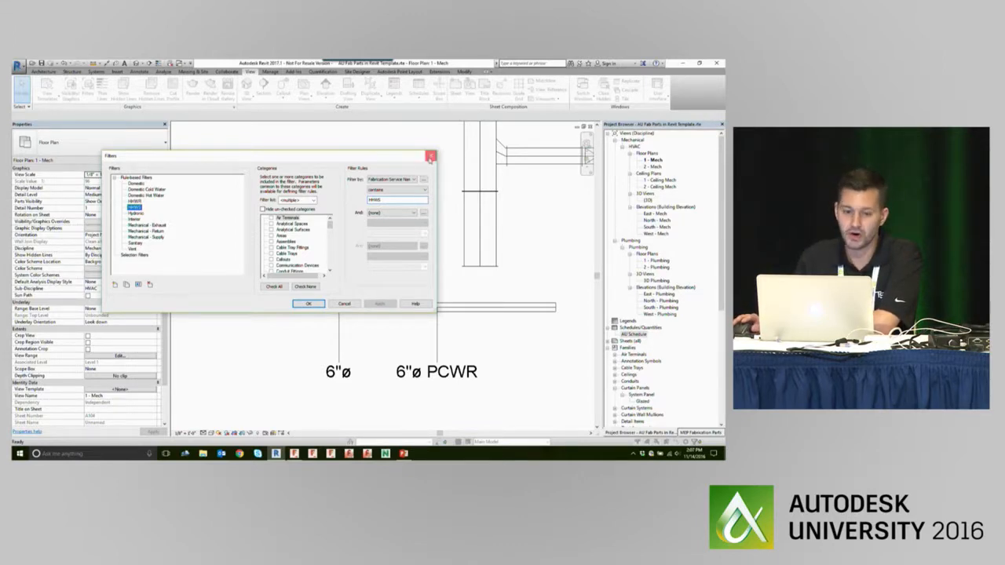
{"action": "left_click", "coordinate": [430, 157]}
Open the V/G filter overrides of the Mechanical Plan view template for editing
{"action": "left_click", "coordinate": [46, 91]}
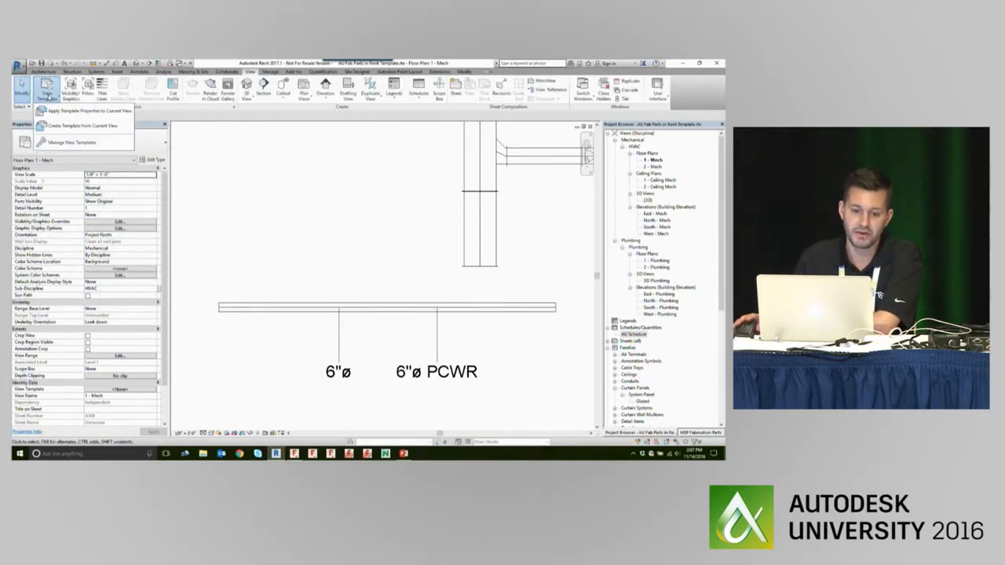
{"action": "left_click", "coordinate": [69, 143]}
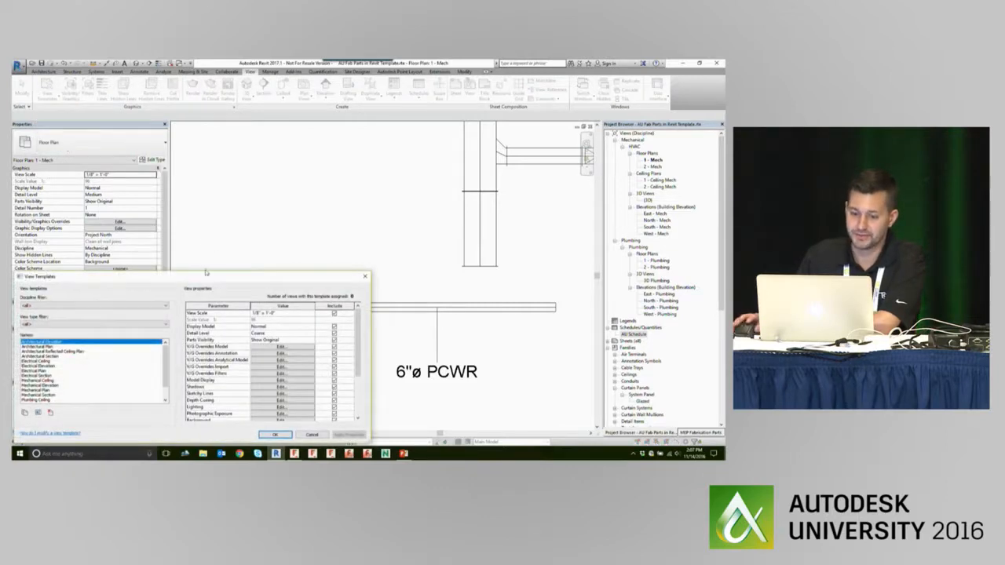
{"action": "left_click_drag", "start_coordinate": [207, 278], "coordinate": [323, 120]}
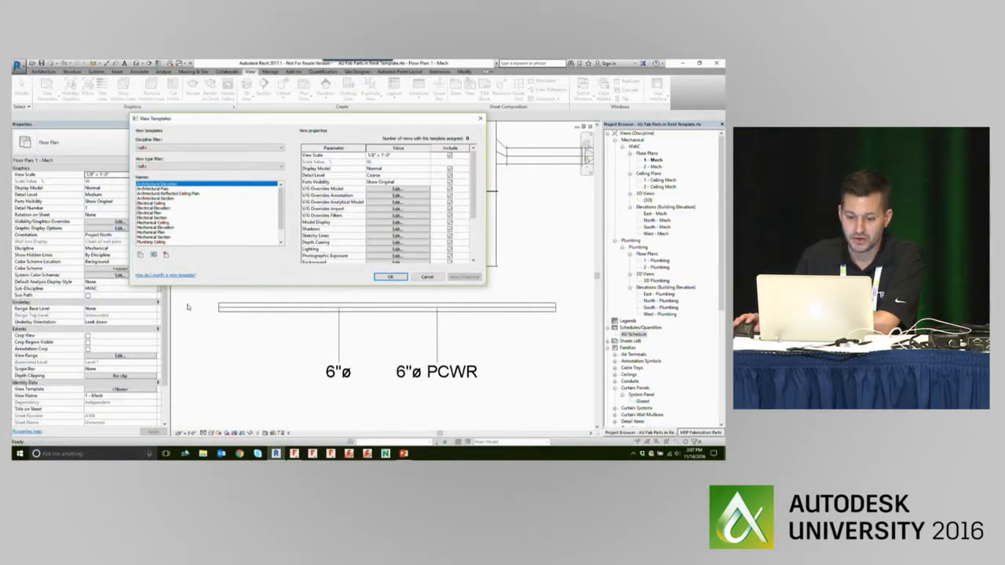
{"action": "scroll", "coordinate": [447, 210], "scroll_direction": "down", "scroll_amount": 1}
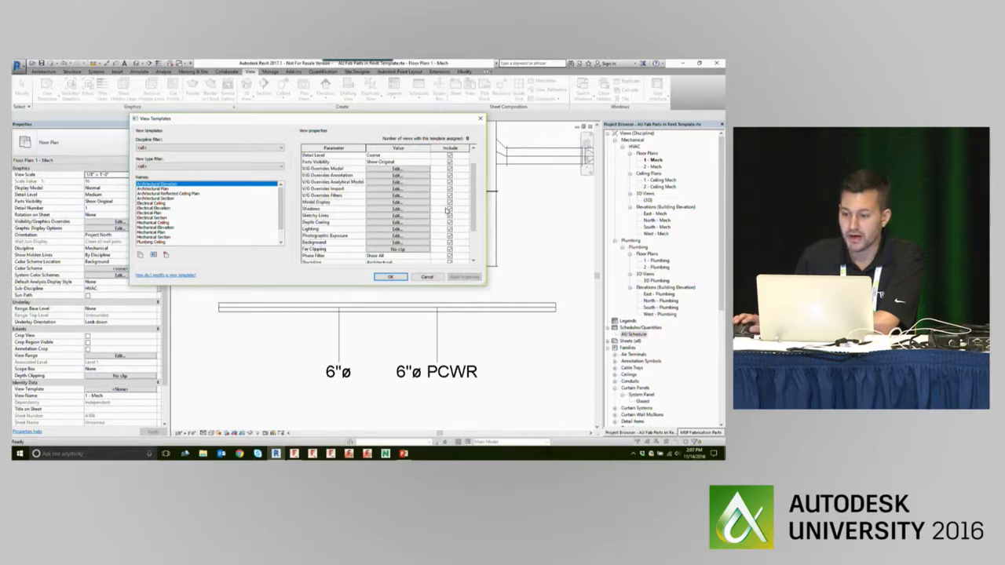
{"action": "left_click", "coordinate": [162, 233]}
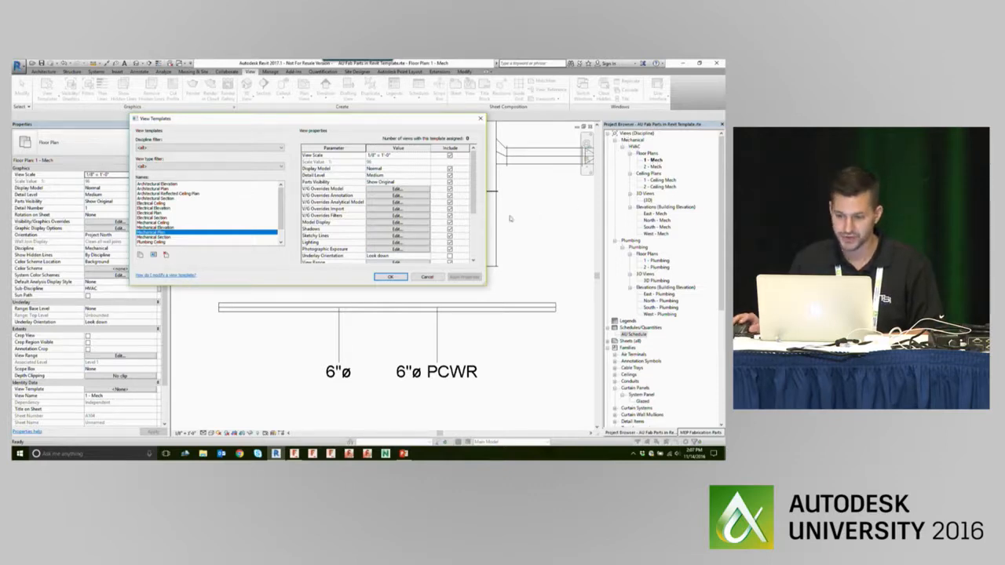
{"action": "scroll", "coordinate": [474, 204], "scroll_direction": "down", "scroll_amount": 1}
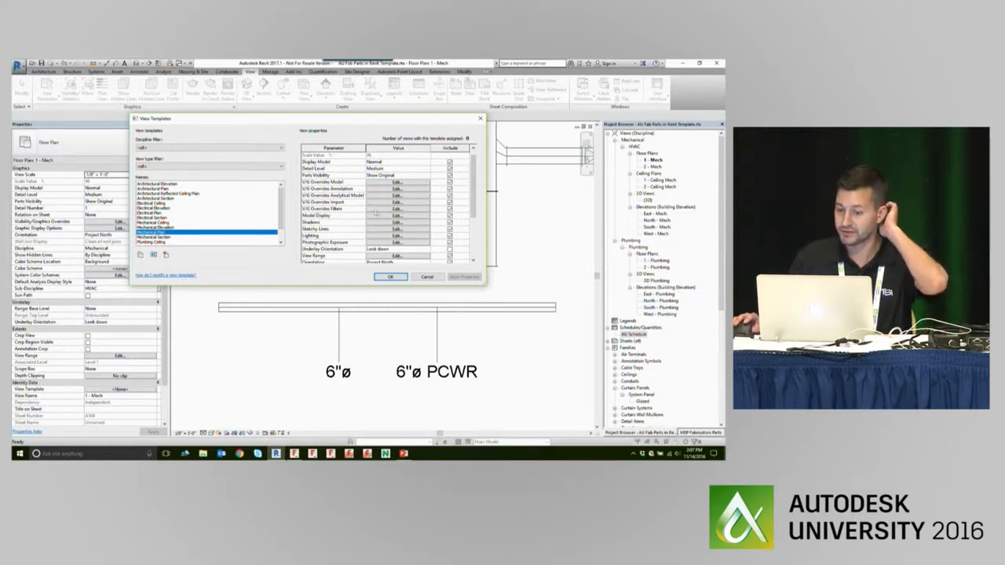
{"action": "left_click", "coordinate": [386, 208]}
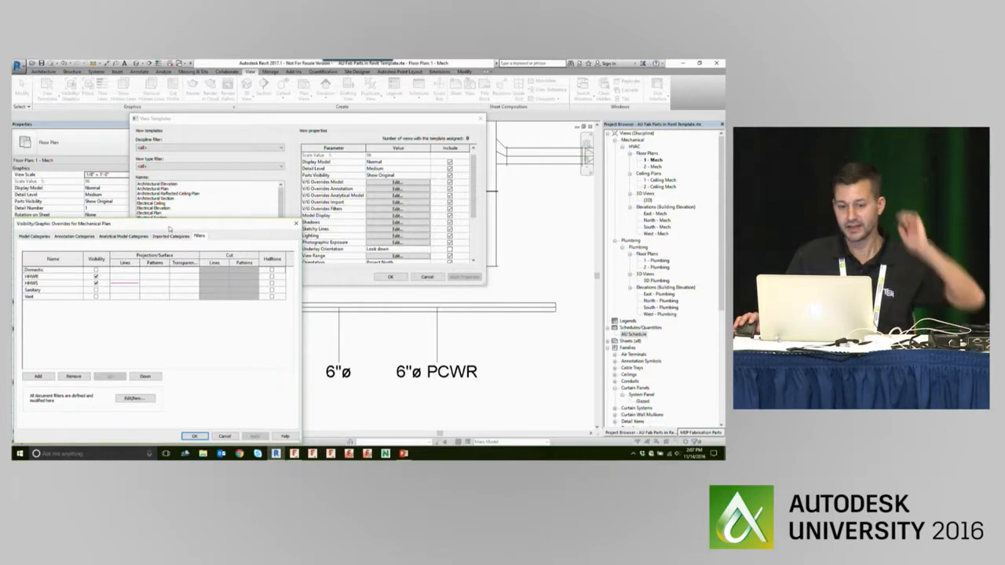
{"action": "left_click_drag", "start_coordinate": [169, 226], "coordinate": [229, 186]}
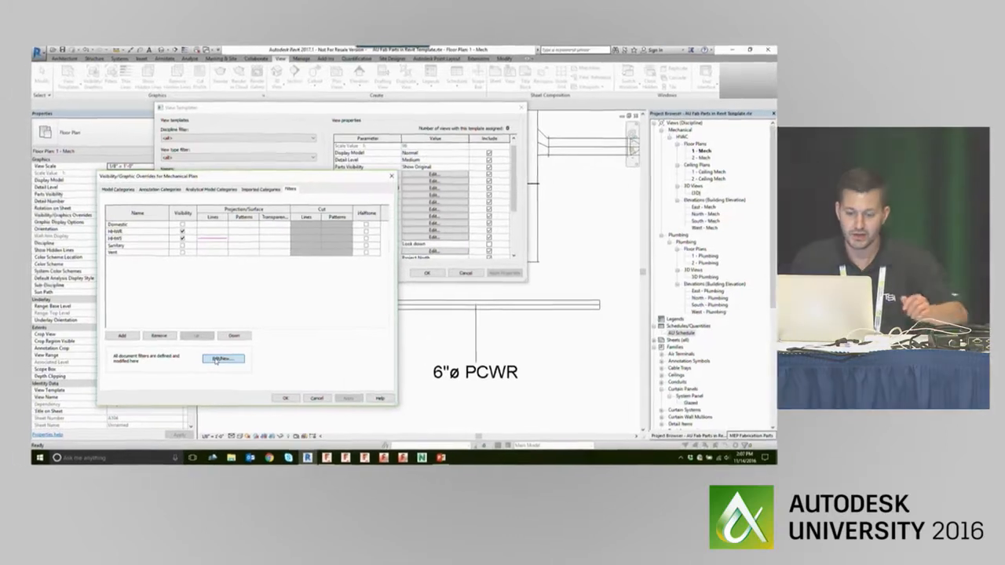
Create a new rule-based filter named PCWR
{"action": "left_click", "coordinate": [188, 360]}
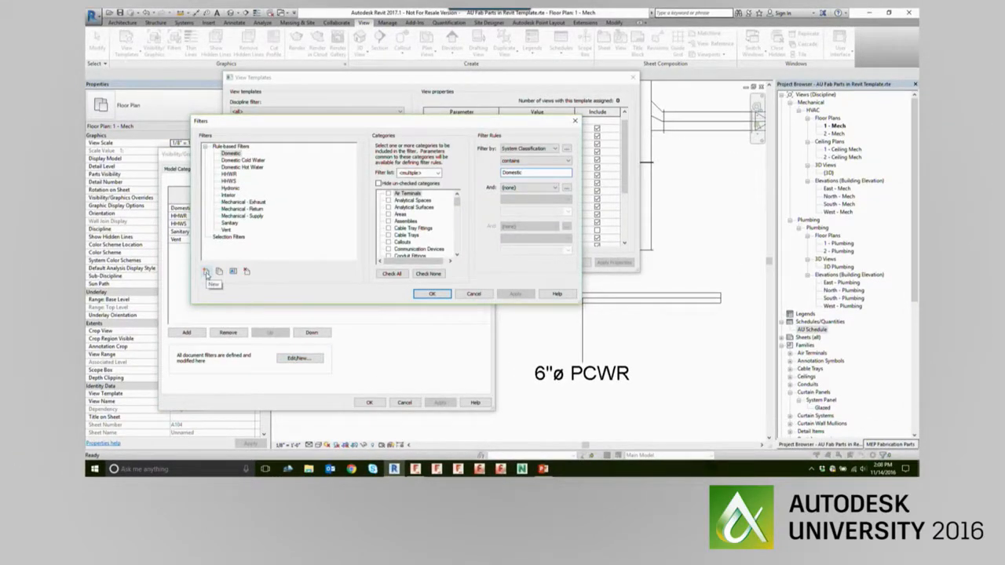
{"action": "left_click", "coordinate": [206, 272]}
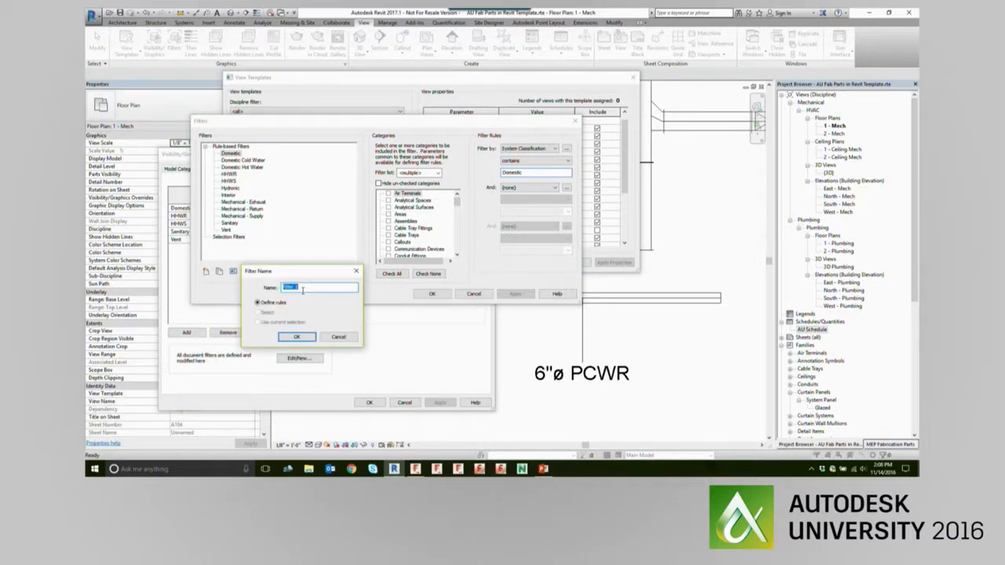
{"action": "type", "text": "PCWR"}
{"action": "left_click", "coordinate": [296, 336]}
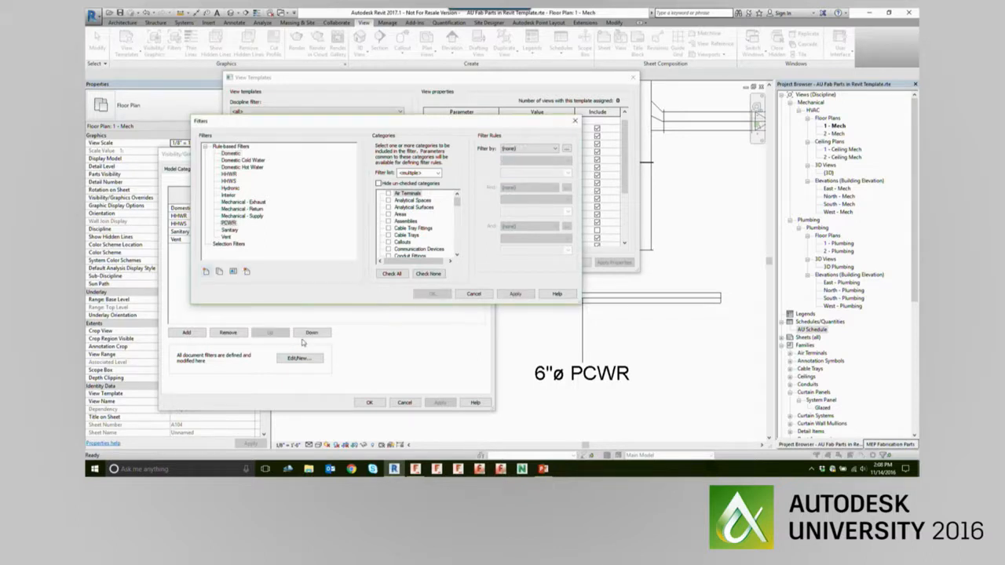
Include the MEP Fabrication Pipework category and its Insulation subcategory in the PCWR filter
{"action": "left_click", "coordinate": [542, 148]}
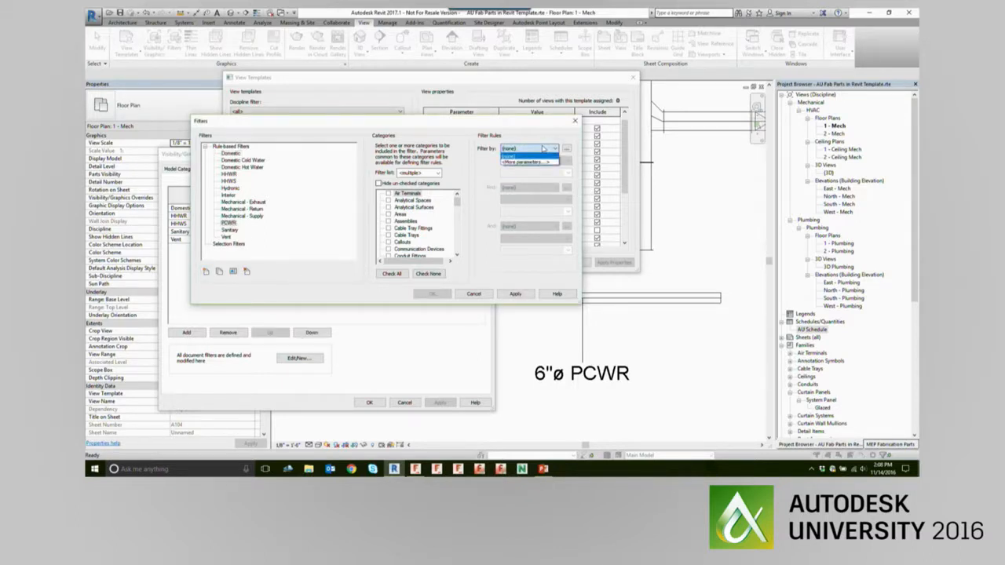
{"action": "left_click", "coordinate": [459, 206]}
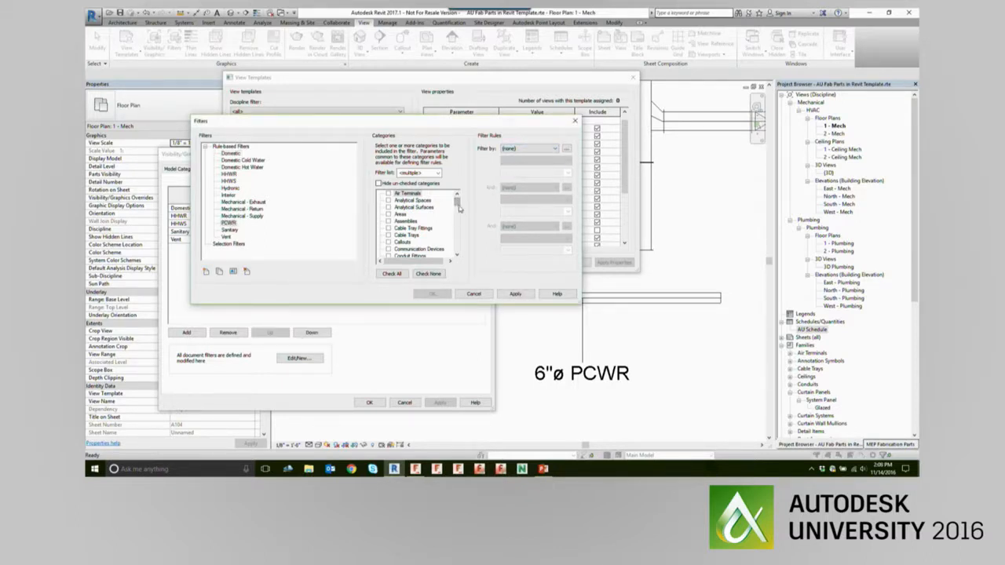
{"action": "left_click_drag", "start_coordinate": [459, 206], "coordinate": [458, 231]}
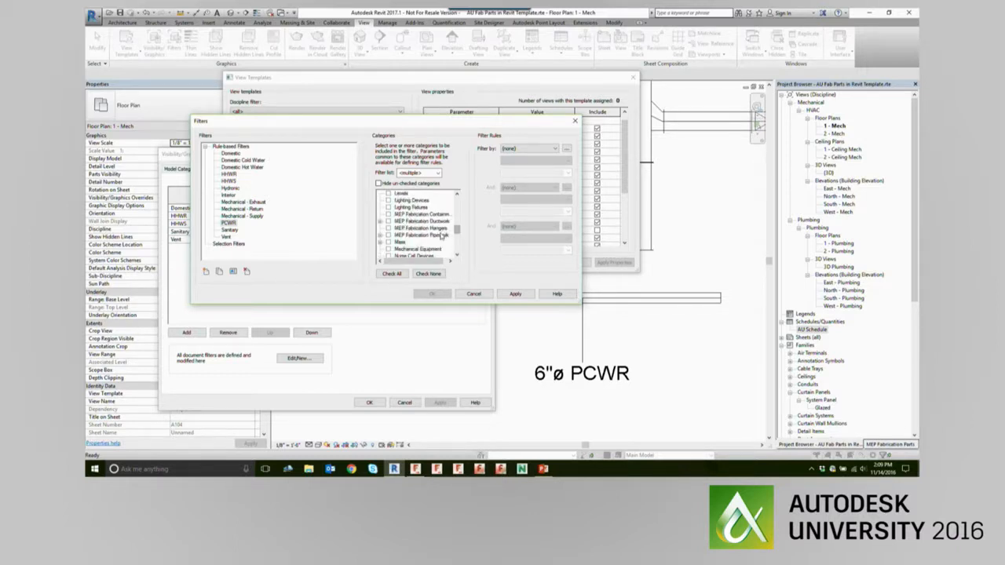
{"action": "left_click", "coordinate": [443, 236]}
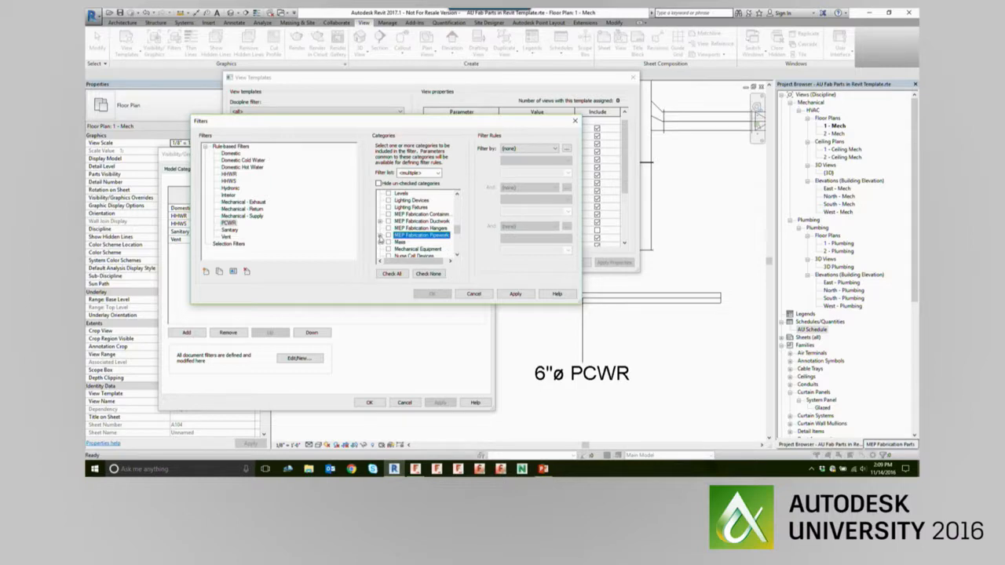
{"action": "left_click", "coordinate": [380, 236]}
{"action": "left_click", "coordinate": [397, 242]}
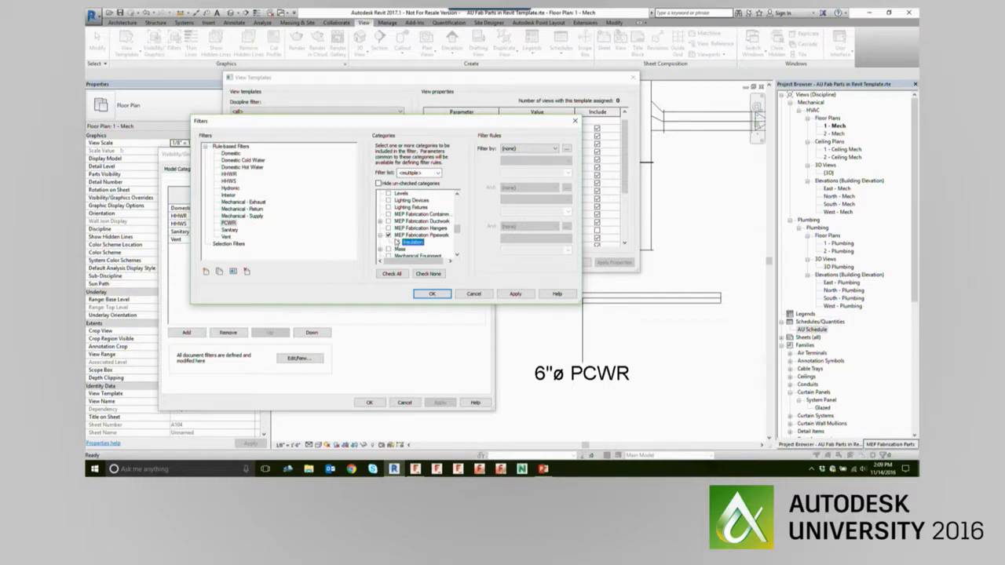
{"action": "left_click", "coordinate": [398, 242]}
Set the PCWR filter rule so that Fabrication Service Name contains PCWR
{"action": "left_click", "coordinate": [530, 149]}
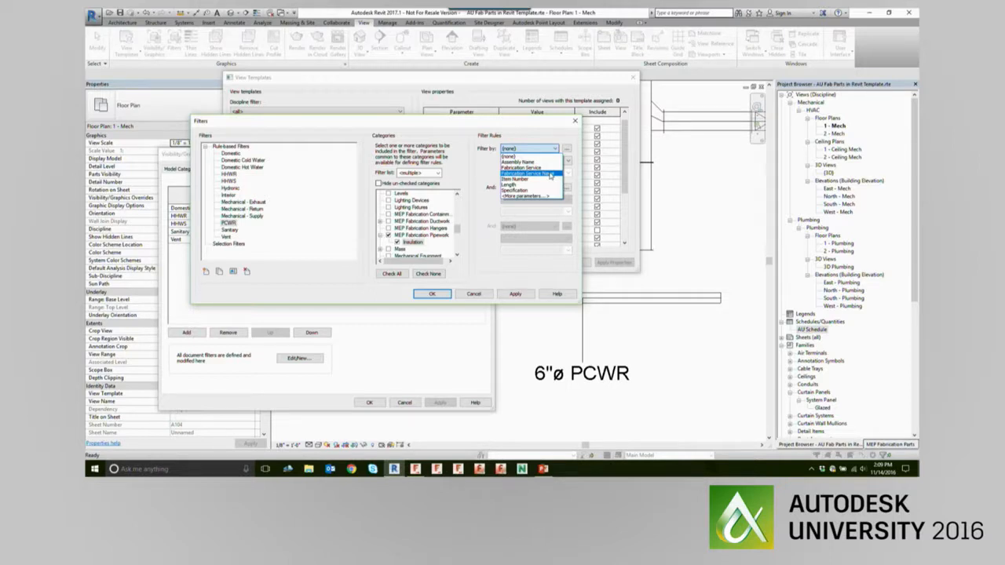
{"action": "left_click", "coordinate": [550, 174]}
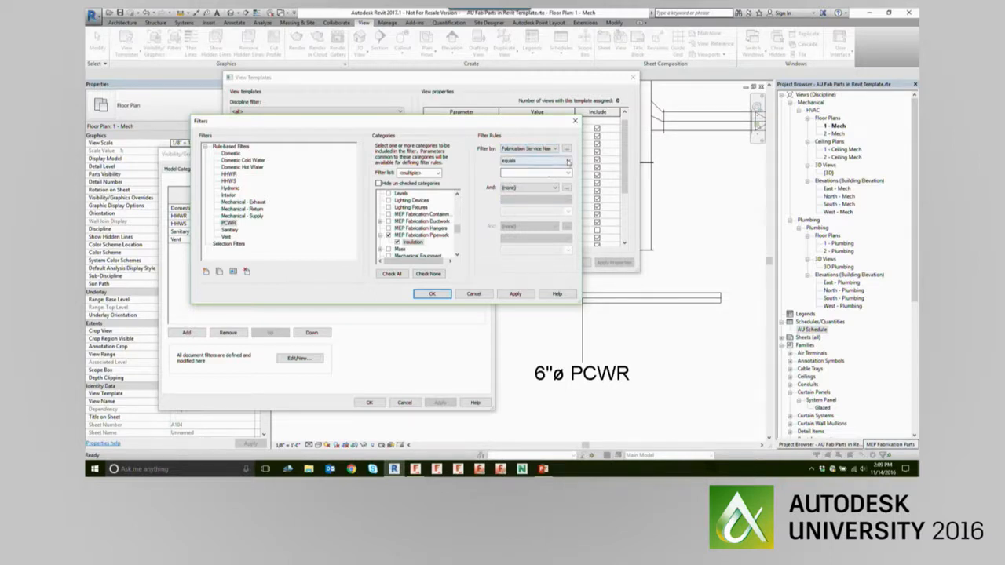
{"action": "left_click", "coordinate": [549, 162]}
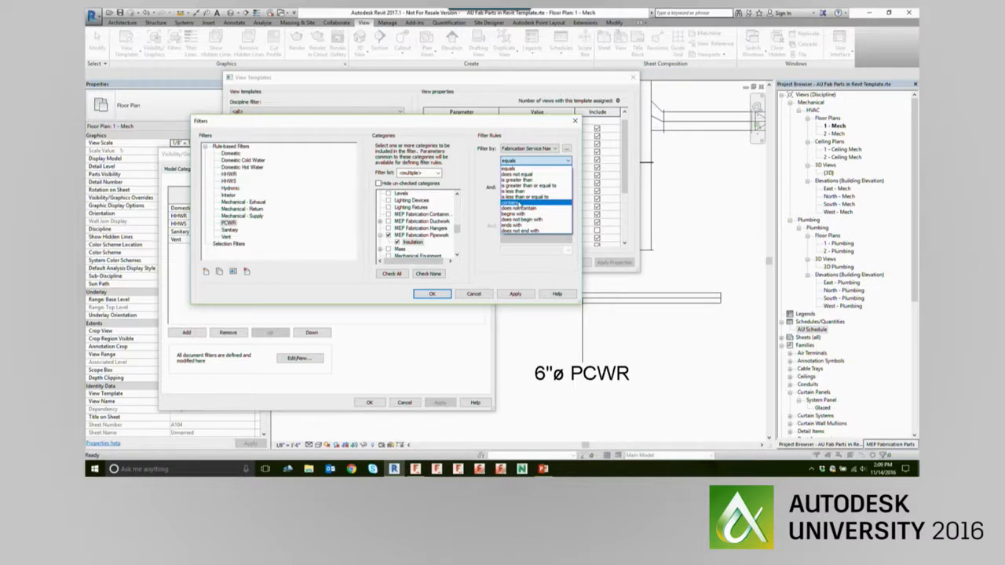
{"action": "left_click", "coordinate": [518, 204]}
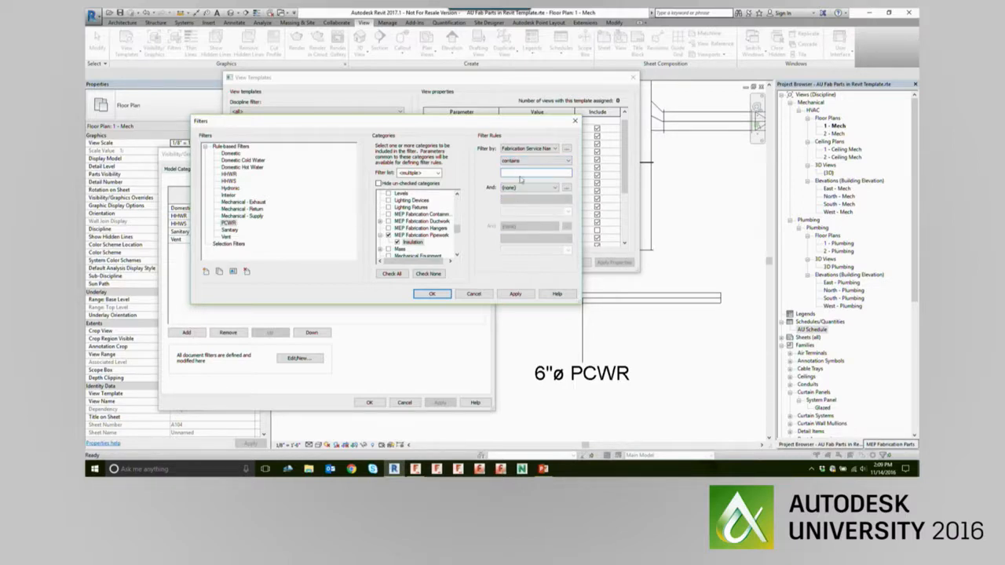
{"action": "type", "text": "PCWR"}
Switch to Fabrication CADmep and examine the services in the MP>(Nibco SWT x Victaulic GRV) group, then check the presentation slide on service colors
{"action": "mouse_move", "coordinate": [408, 473]}
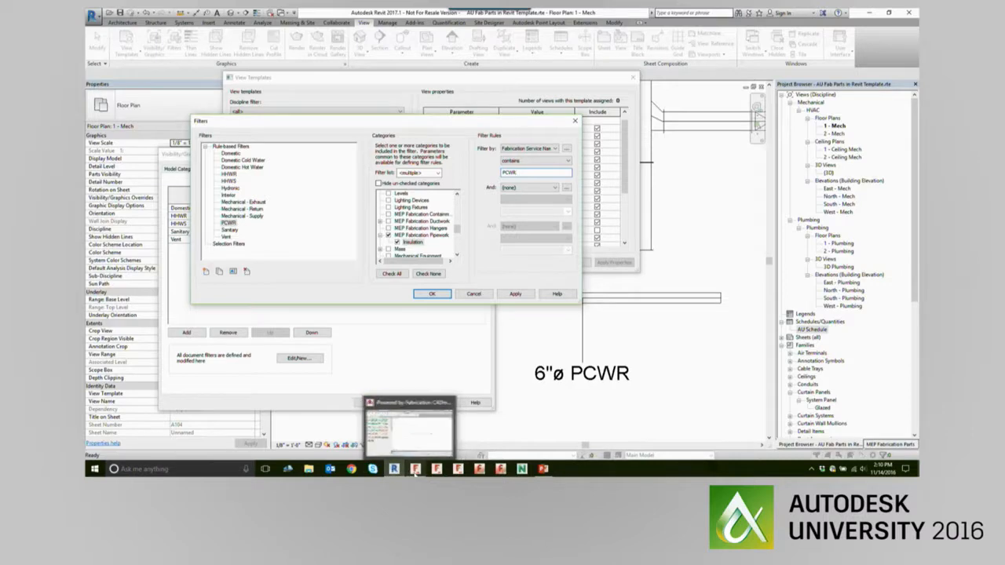
{"action": "left_click", "coordinate": [415, 471]}
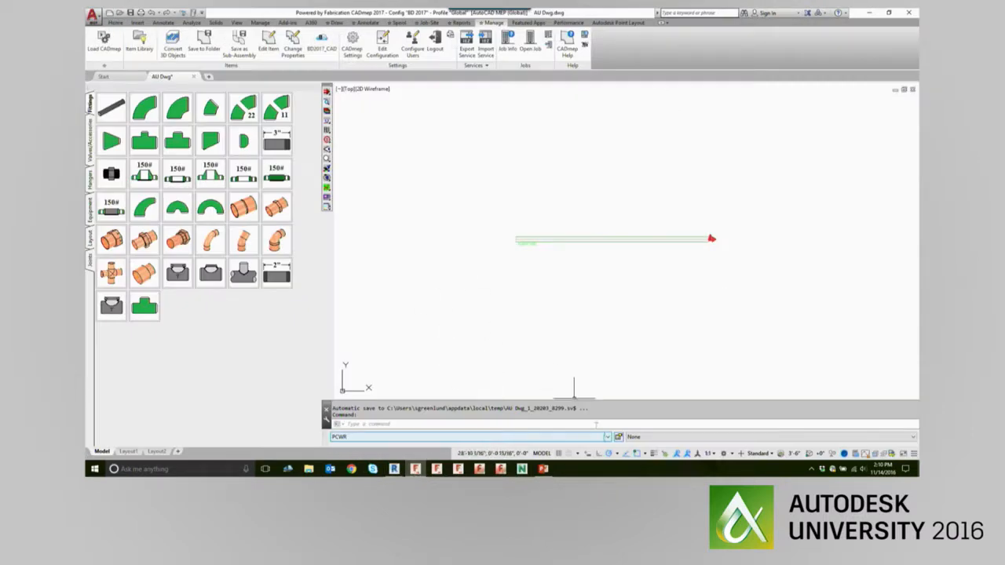
{"action": "left_click", "coordinate": [609, 437]}
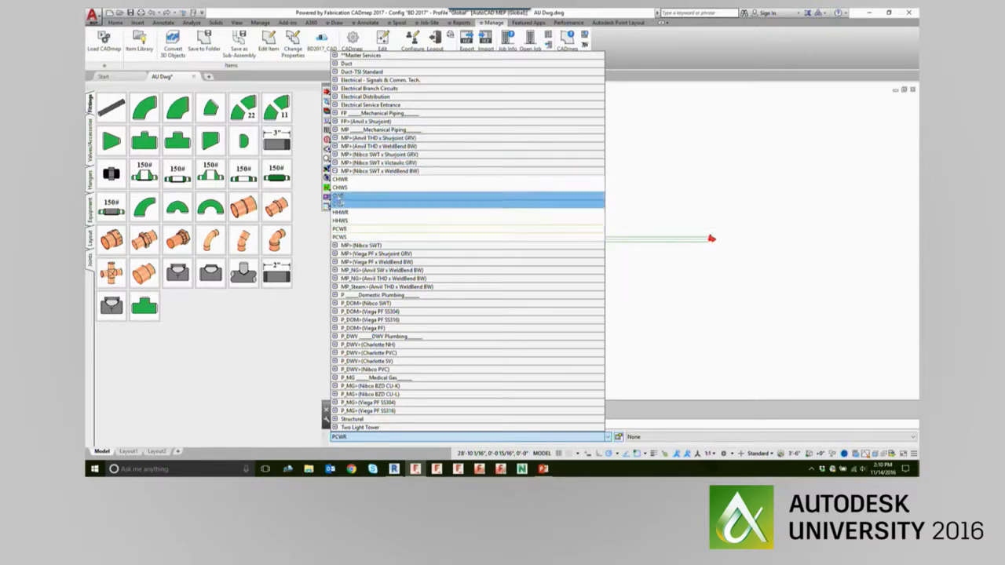
{"action": "left_click", "coordinate": [334, 162]}
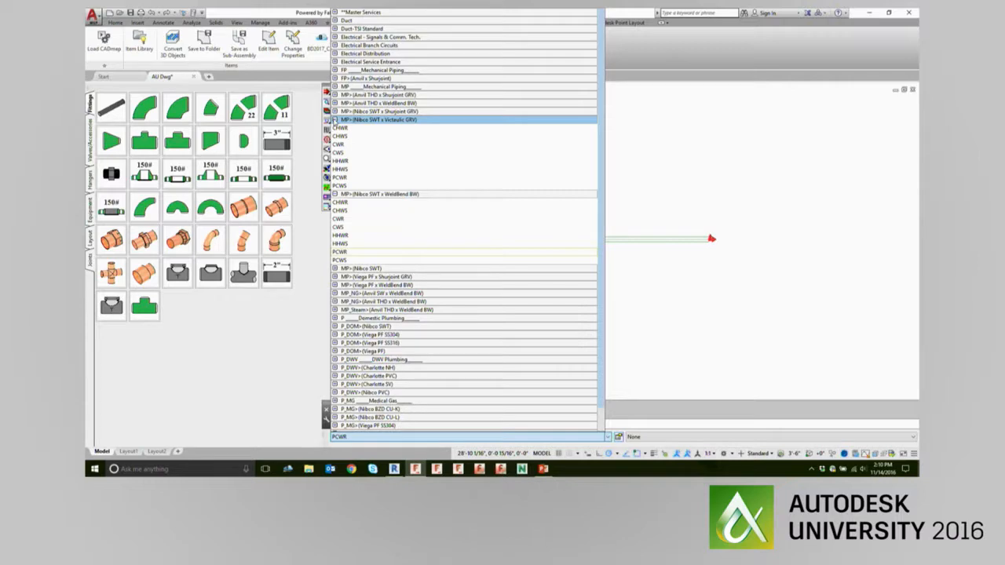
{"action": "left_click", "coordinate": [894, 172]}
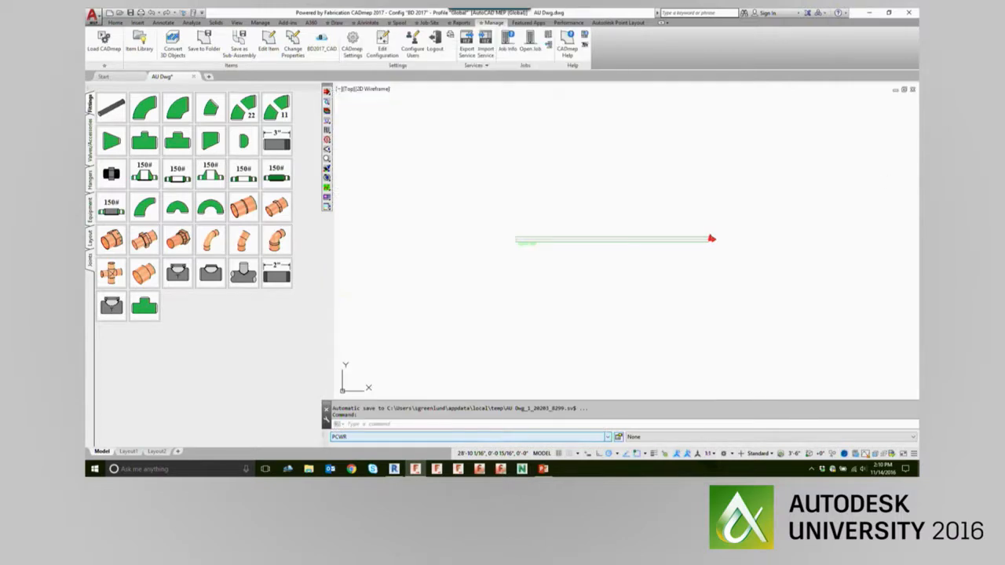
{"action": "left_click", "coordinate": [542, 471]}
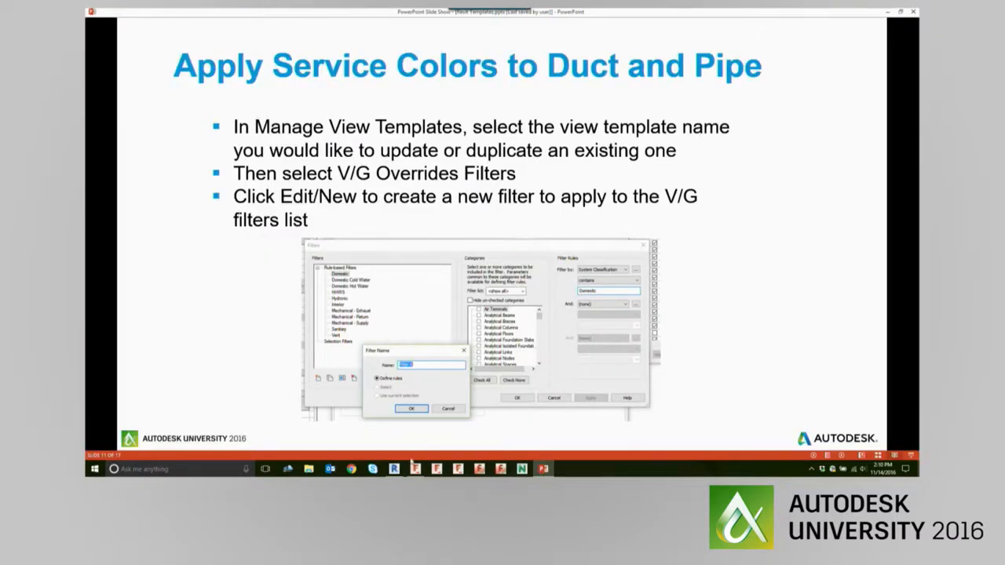
Return to Revit, accept the PCWR filter definition and add the filter to the Mechanical Plan template's filter overrides
{"action": "left_click", "coordinate": [394, 469]}
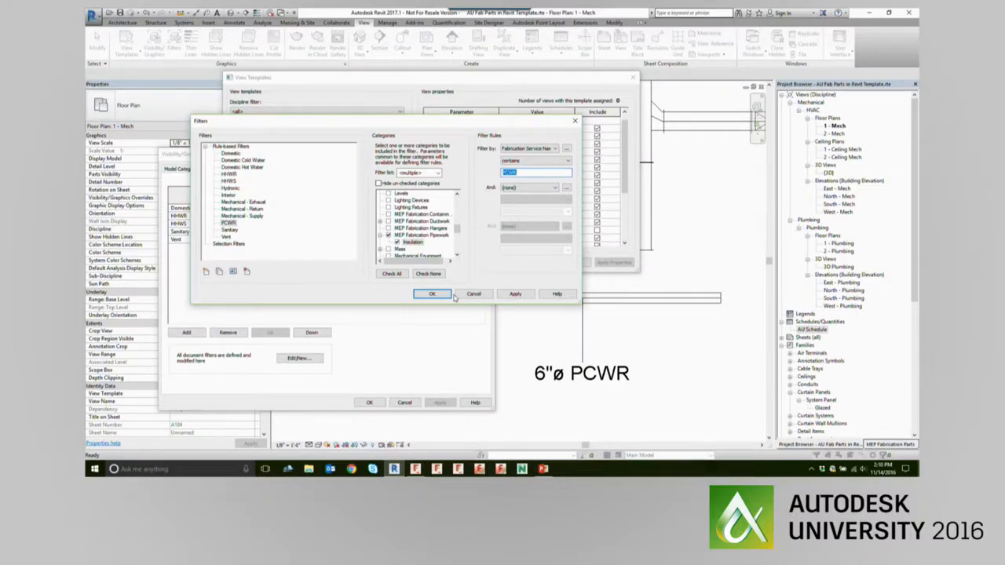
{"action": "left_click", "coordinate": [431, 295]}
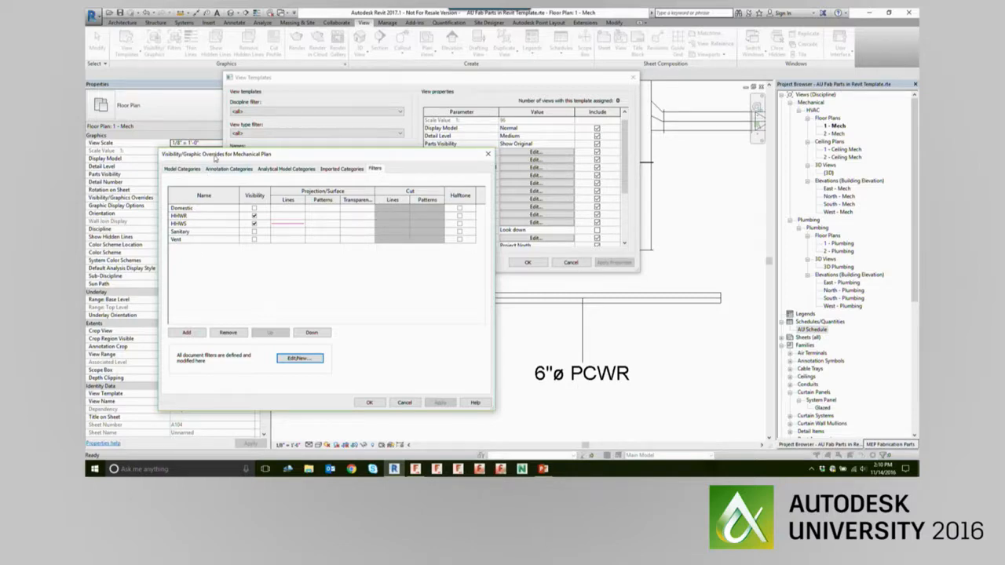
{"action": "left_click_drag", "start_coordinate": [216, 156], "coordinate": [254, 145]}
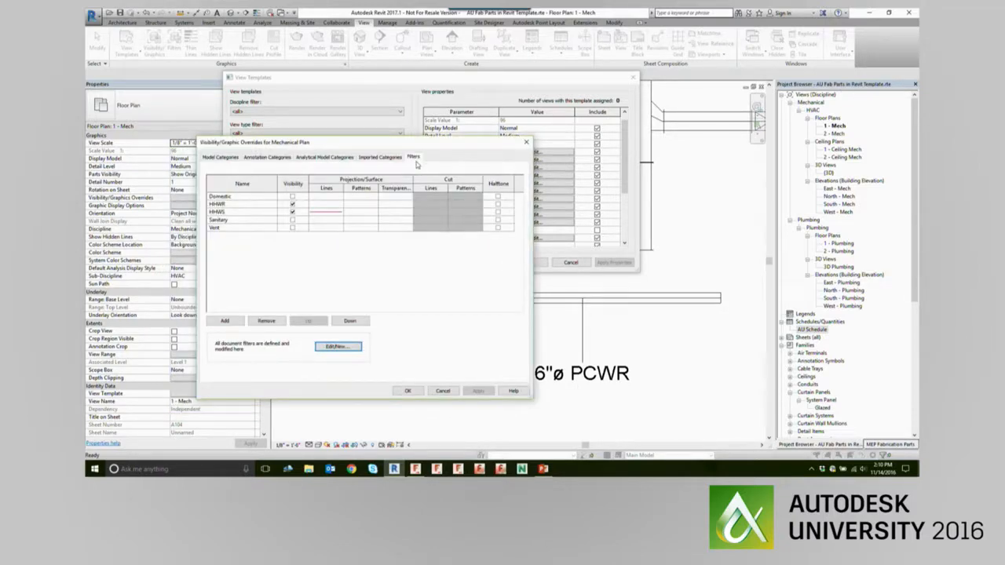
{"action": "left_click", "coordinate": [222, 321]}
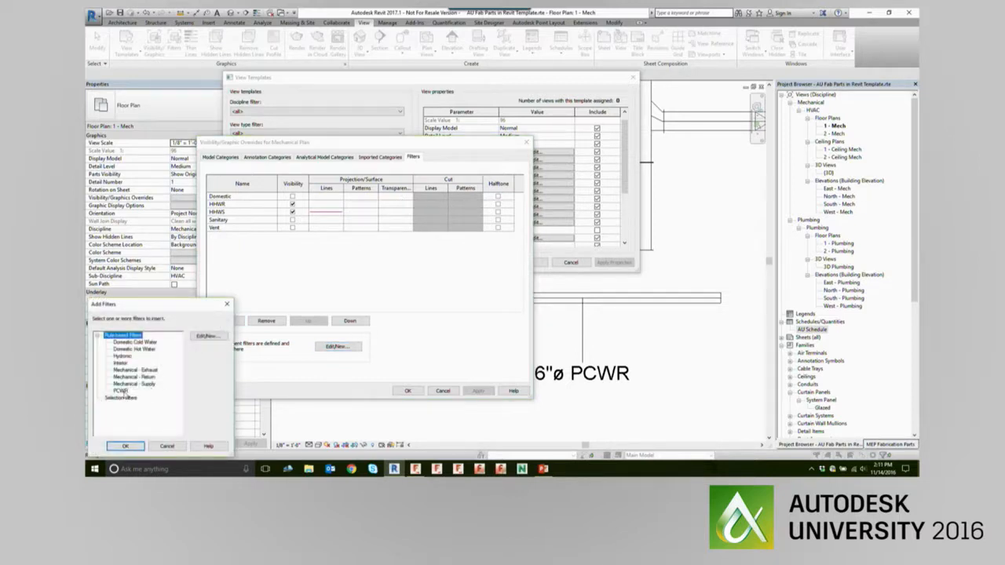
{"action": "left_click_drag", "start_coordinate": [157, 306], "coordinate": [422, 182]}
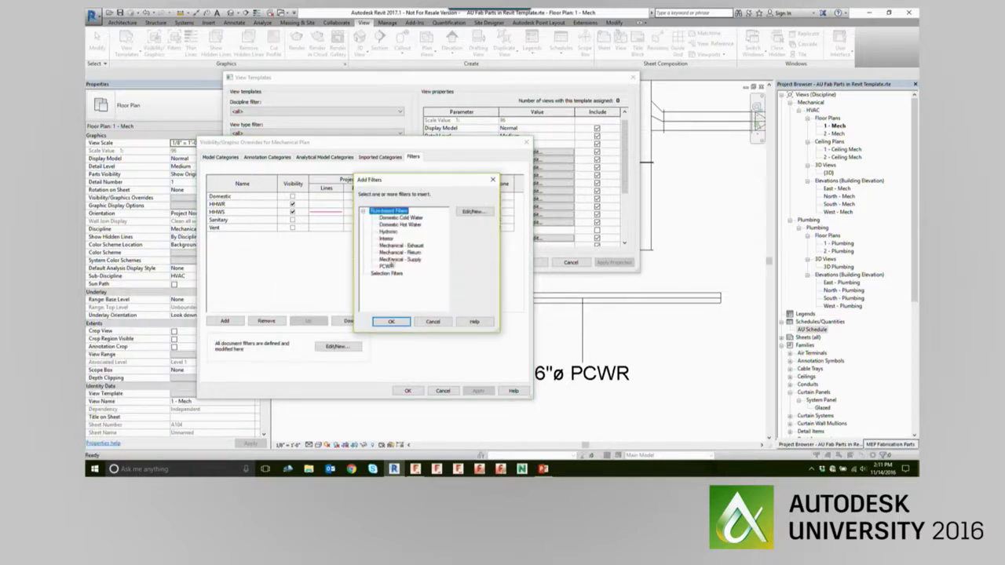
{"action": "left_click", "coordinate": [388, 267]}
{"action": "left_click", "coordinate": [392, 322]}
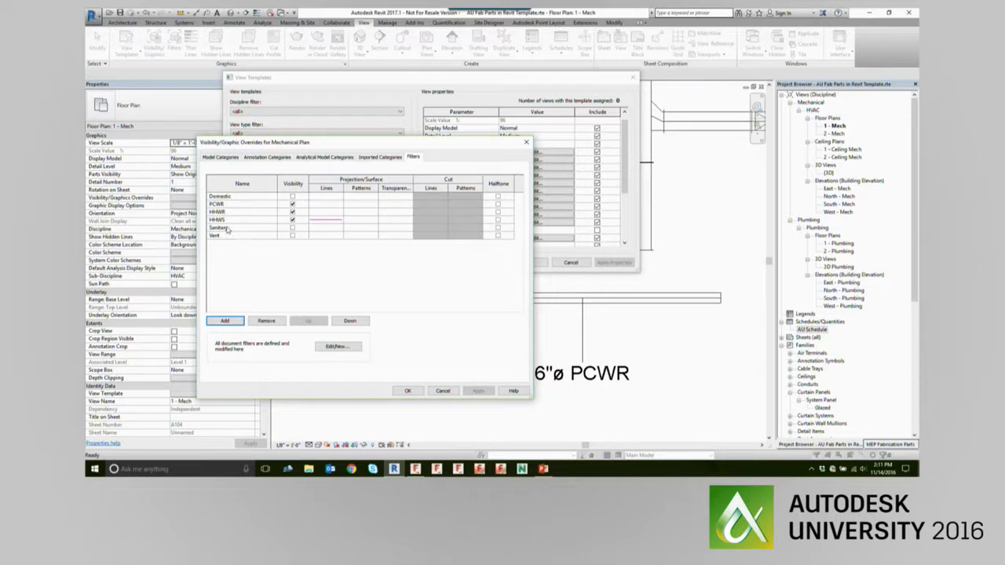
{"action": "left_click", "coordinate": [227, 198]}
{"action": "left_click", "coordinate": [223, 204]}
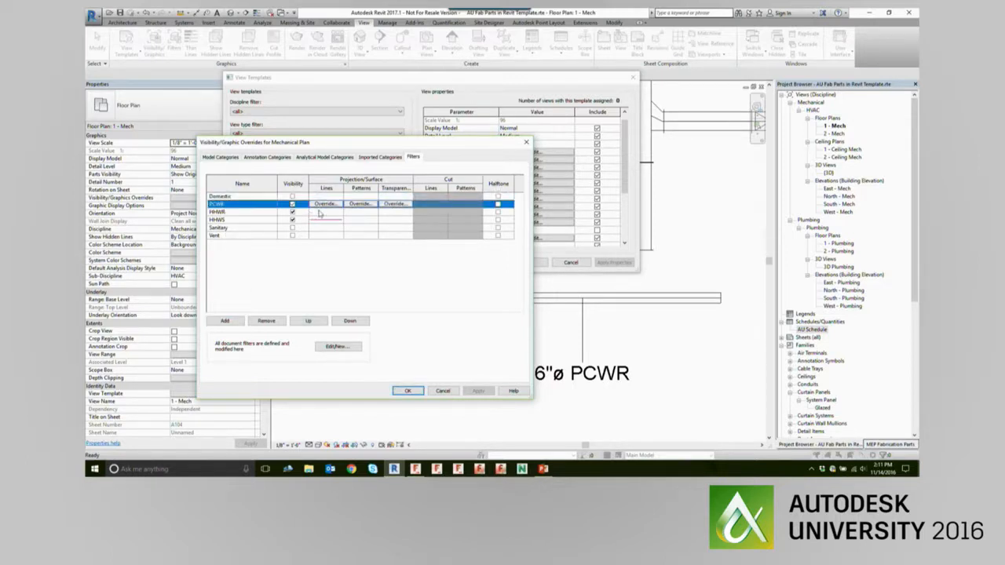
Switch to the PowerPoint slides, advance to the color-matching slide and consult its linked AutoCAD Color Index RGB chart
{"action": "left_click", "coordinate": [543, 469]}
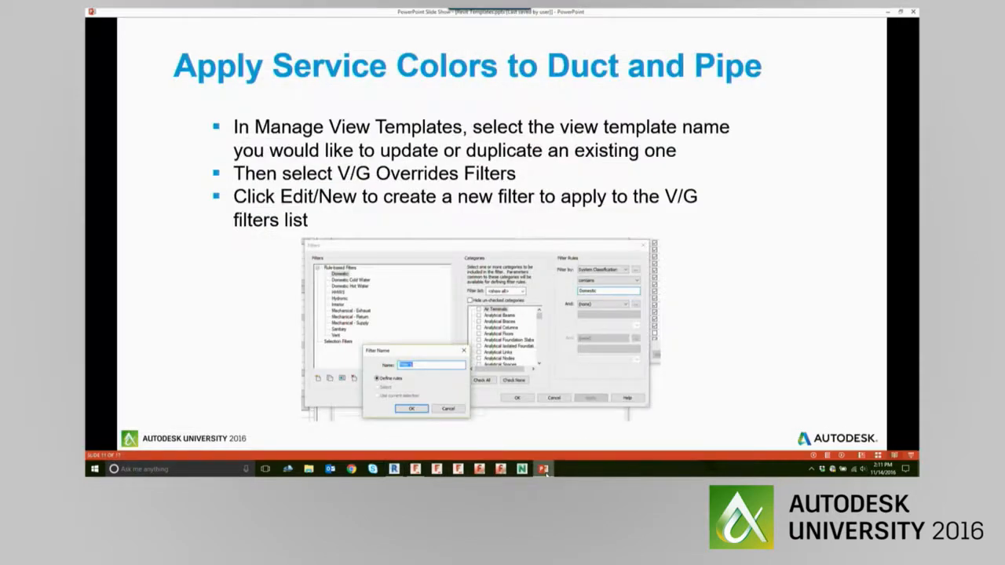
{"action": "left_click", "coordinate": [320, 325]}
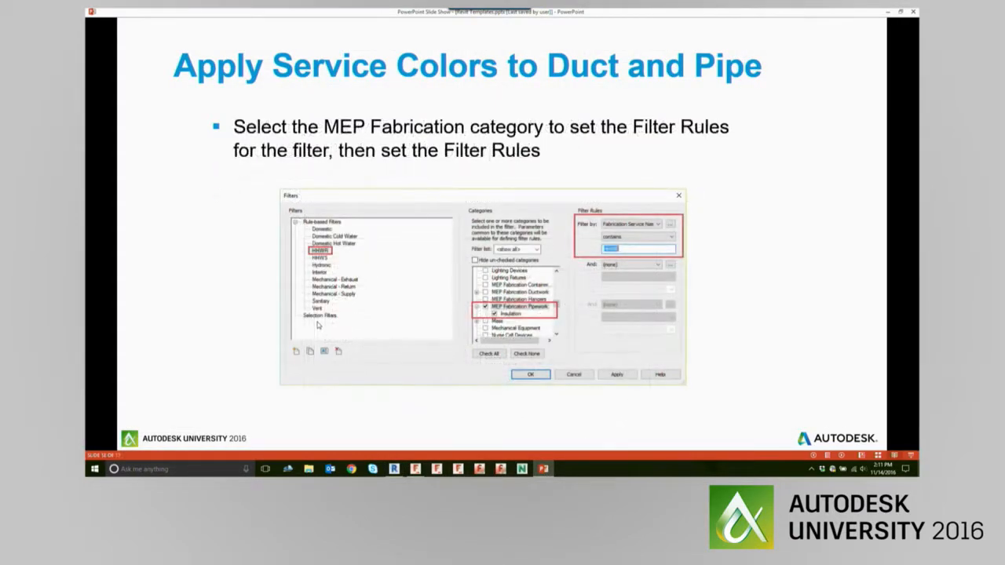
{"action": "left_click", "coordinate": [424, 302]}
{"action": "left_click", "coordinate": [424, 302]}
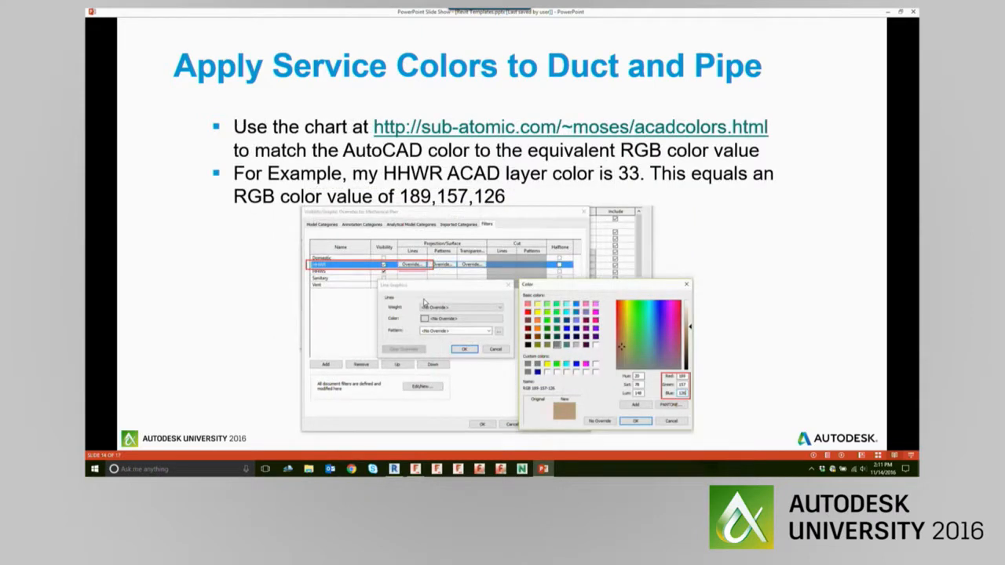
{"action": "left_click", "coordinate": [501, 130]}
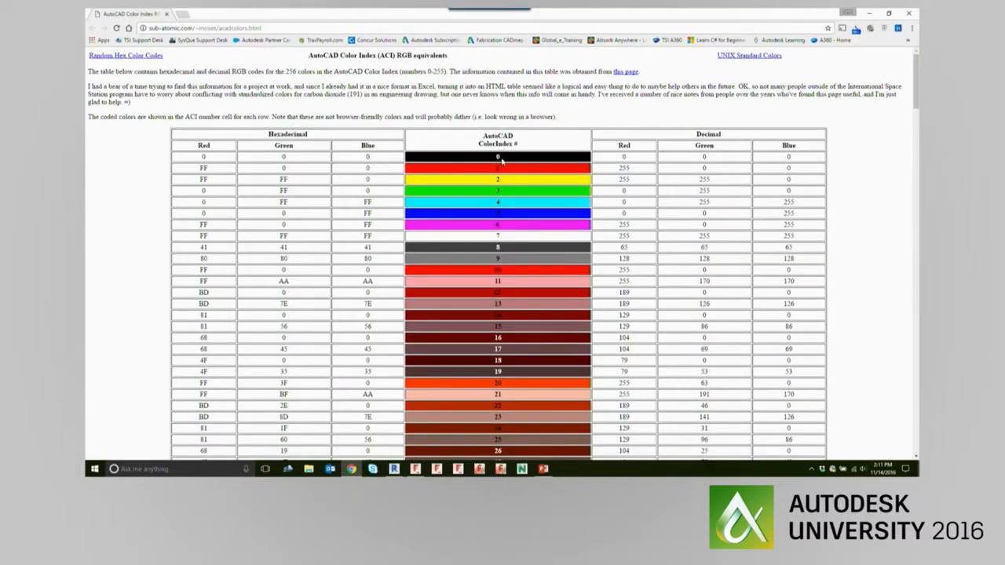
{"action": "scroll", "coordinate": [503, 155], "scroll_direction": "down", "scroll_amount": 1}
{"action": "scroll", "coordinate": [500, 156], "scroll_direction": "down", "scroll_amount": 1}
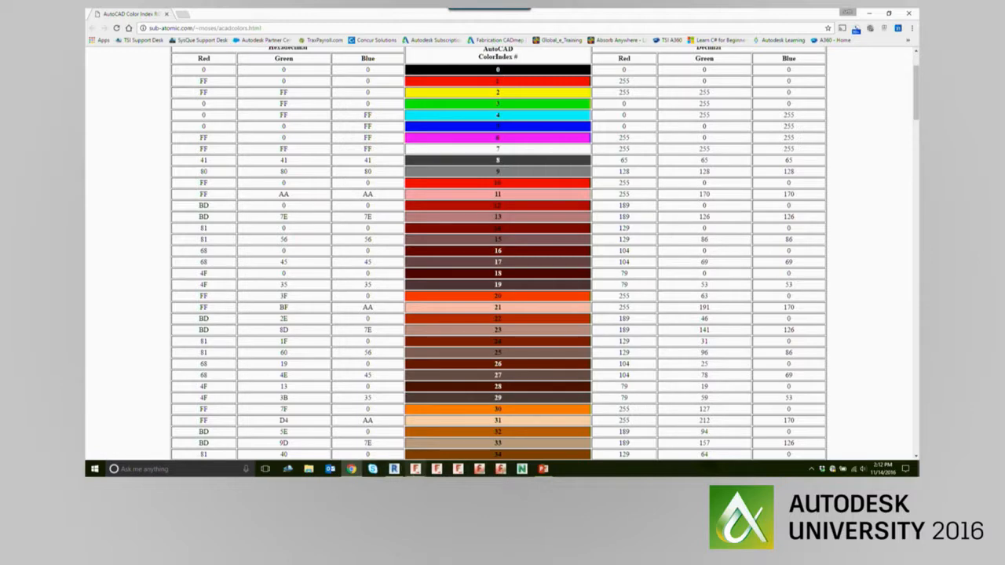
Switch to Fabrication CADmep and inspect the PCWR pipe and its label up close in the drawing
{"action": "mouse_move", "coordinate": [414, 471]}
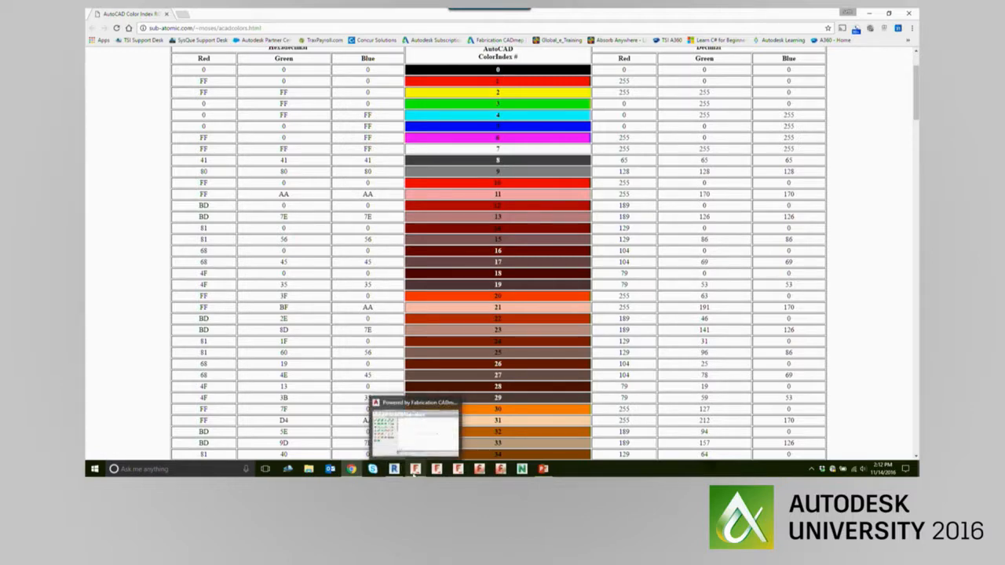
{"action": "mouse_move", "coordinate": [542, 469]}
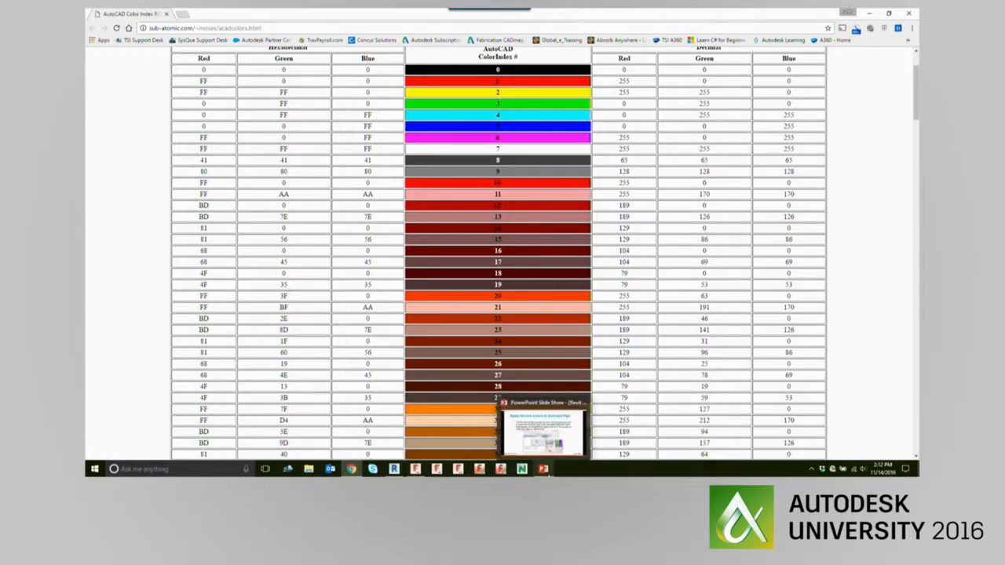
{"action": "left_click", "coordinate": [420, 470]}
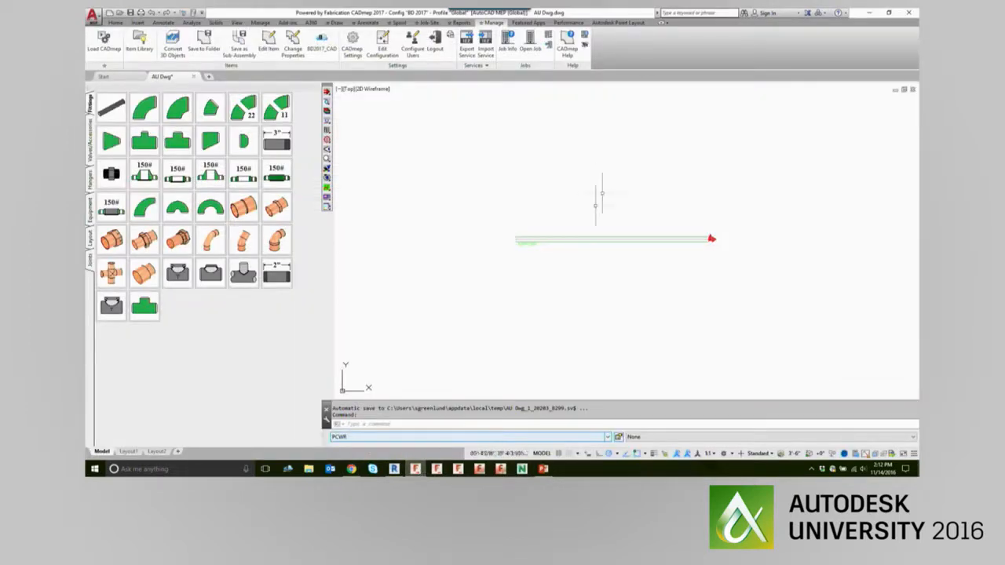
{"action": "scroll", "coordinate": [525, 228], "scroll_direction": "up", "scroll_amount": 4}
{"action": "right_click", "coordinate": [524, 228]}
{"action": "left_click", "coordinate": [507, 290]}
{"action": "left_click", "coordinate": [541, 269]}
{"action": "scroll", "coordinate": [542, 271], "scroll_direction": "up", "scroll_amount": 5}
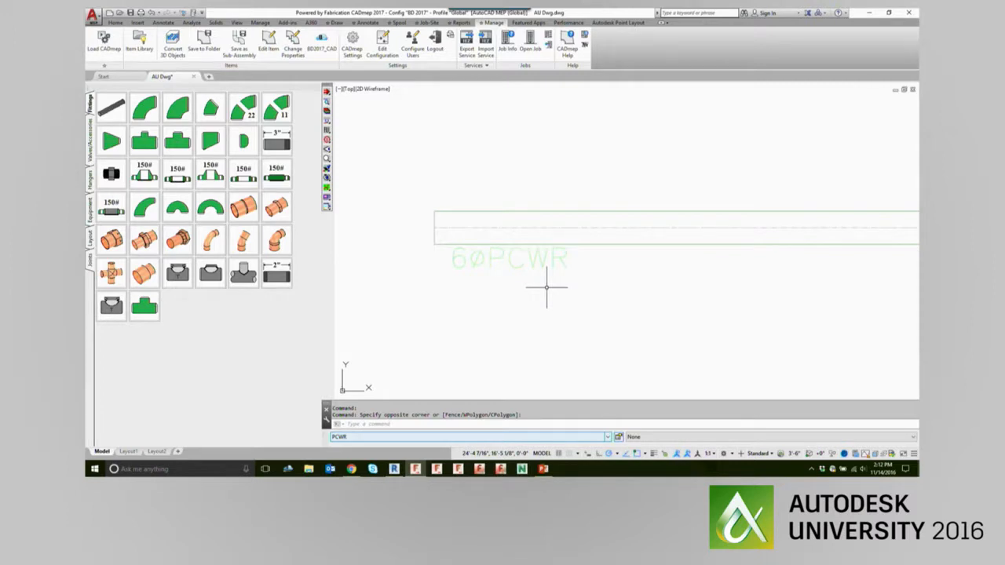
Open the Pipework service type entry of the PCWR service to check its layer colour
{"action": "left_click", "coordinate": [619, 437]}
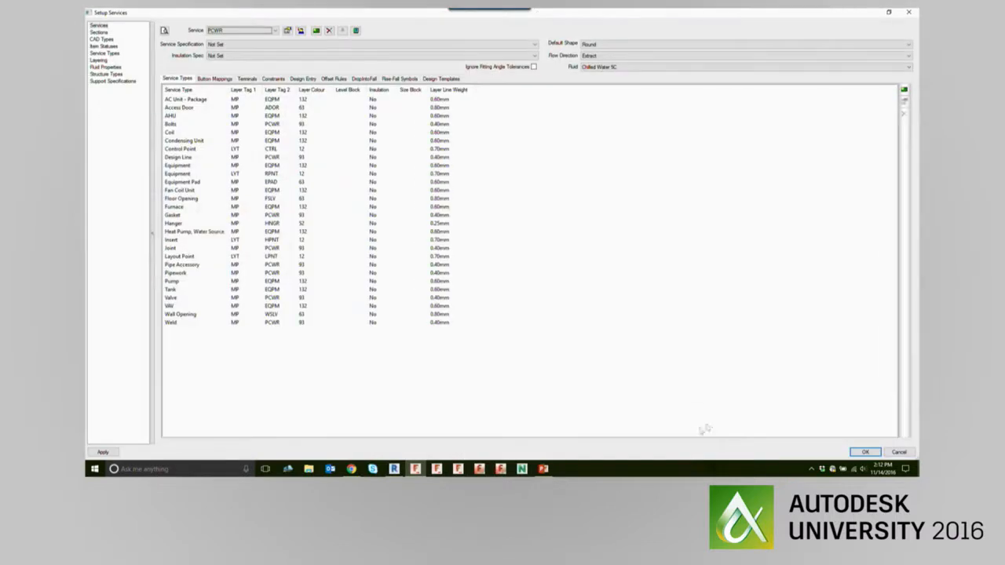
{"action": "left_click", "coordinate": [189, 273]}
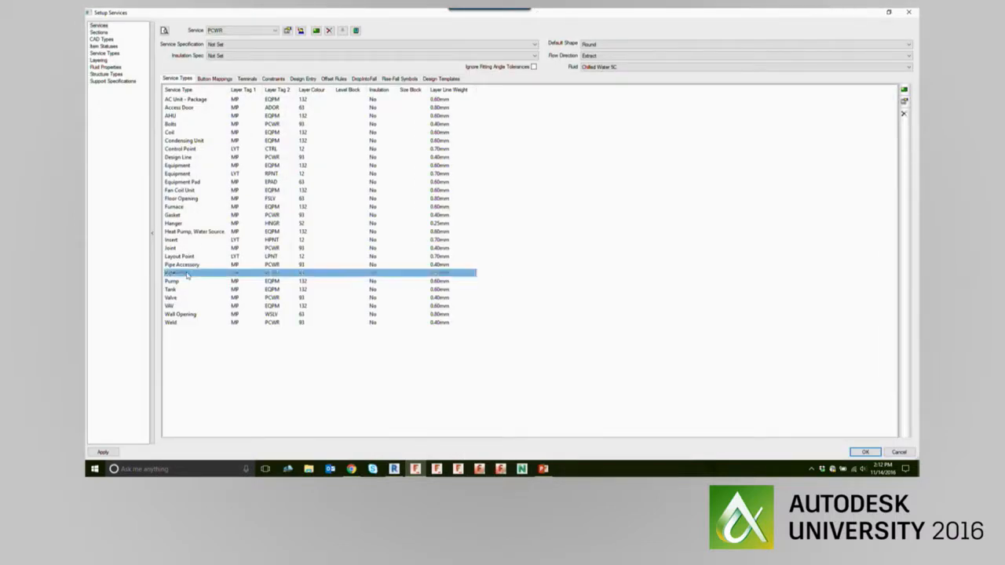
{"action": "double_click", "coordinate": [309, 275]}
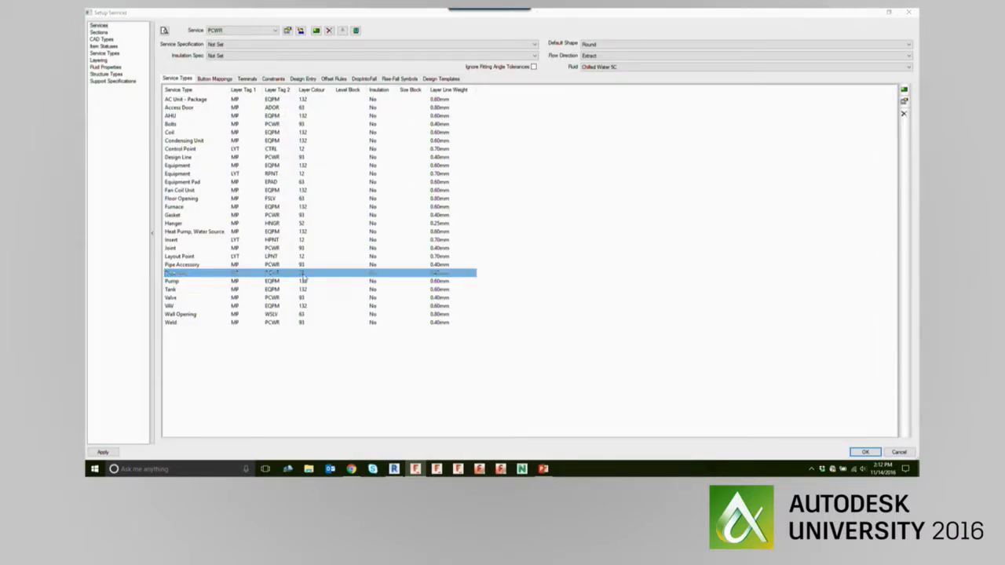
{"action": "left_click_drag", "start_coordinate": [137, 305], "coordinate": [403, 163]}
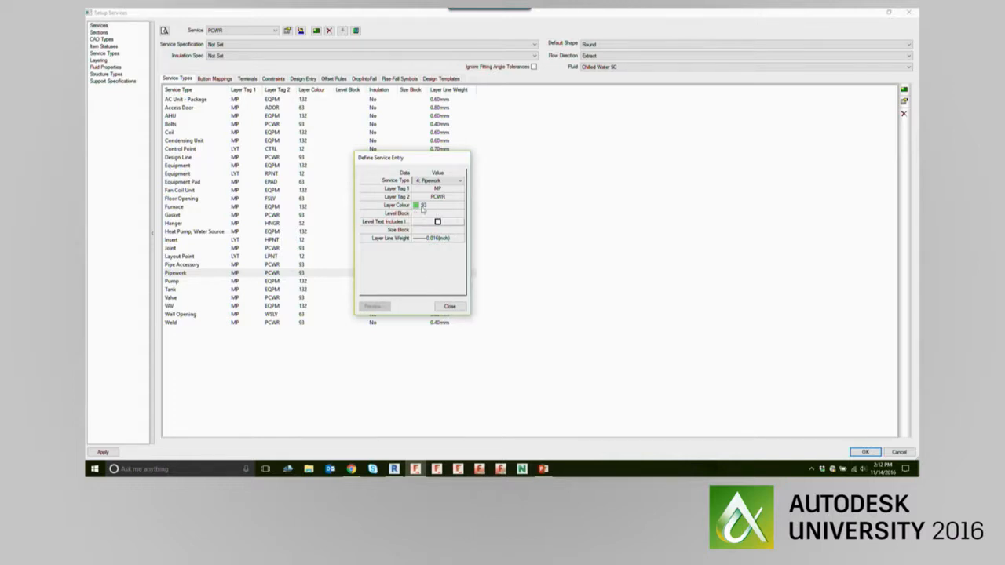
Return to Revit and open the color choice of the PCWR filter's projection line override
{"action": "left_click", "coordinate": [395, 471]}
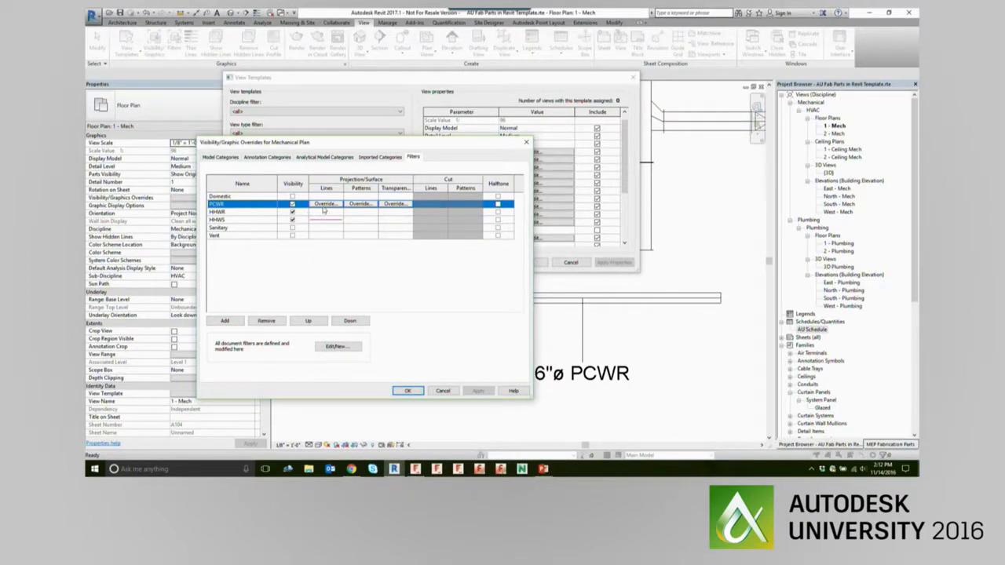
{"action": "left_click", "coordinate": [326, 204]}
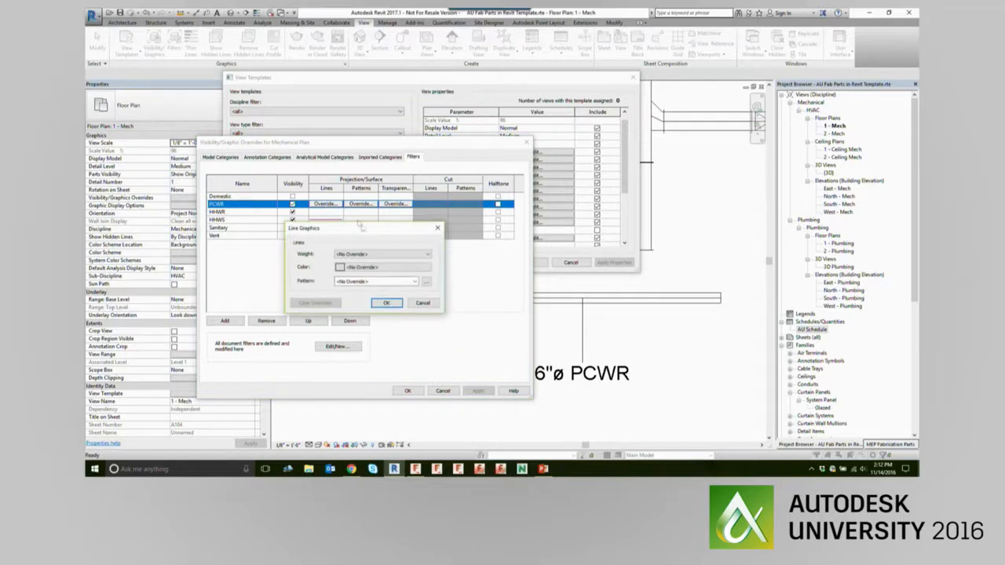
{"action": "left_click", "coordinate": [363, 269]}
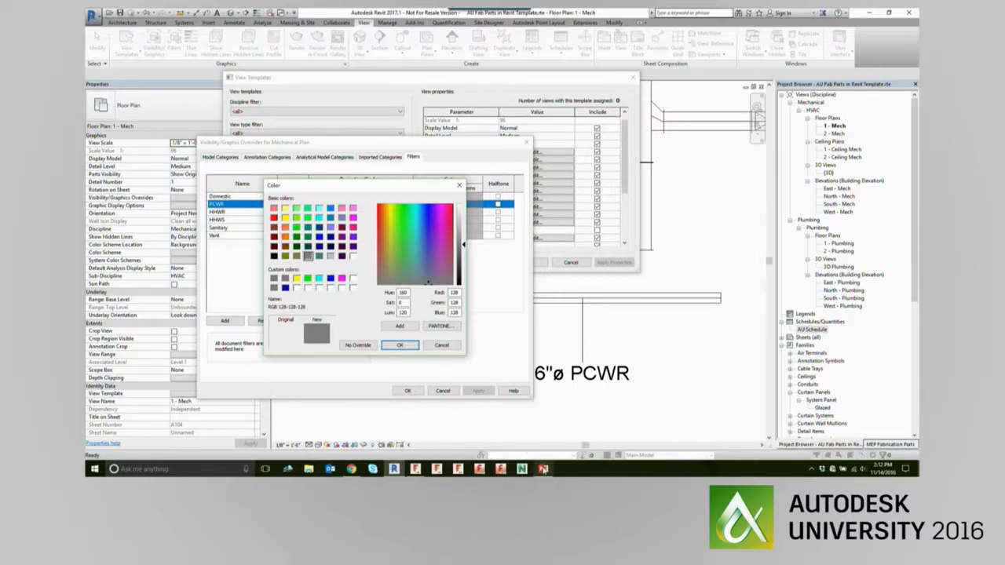
Switch to the AutoCAD Color Index chart in Chrome and look up the decimal RGB values of color 93
{"action": "left_click", "coordinate": [350, 469]}
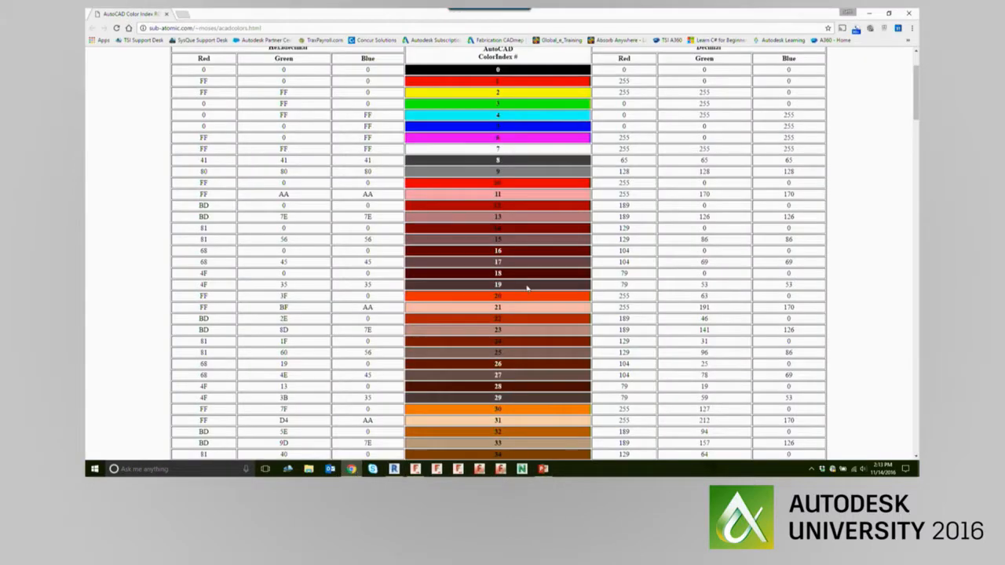
{"action": "scroll", "coordinate": [524, 263], "scroll_direction": "down", "scroll_amount": 5}
{"action": "scroll", "coordinate": [526, 267], "scroll_direction": "down", "scroll_amount": 5}
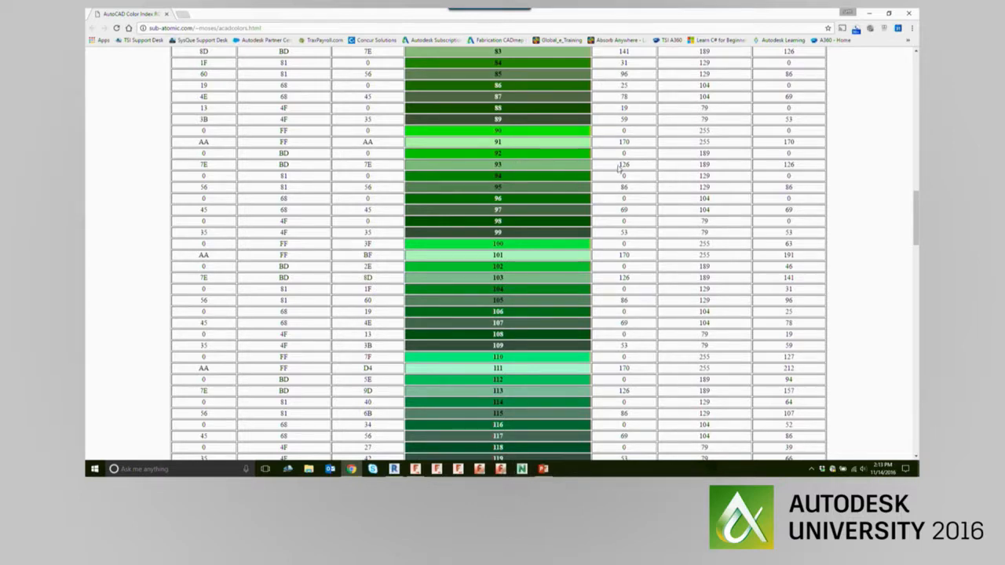
{"action": "left_click_drag", "start_coordinate": [620, 165], "coordinate": [850, 190]}
Back in Revit, set the PCWR filter's projection line color to RGB 126-189-126 and accept the line graphics
{"action": "left_click", "coordinate": [394, 469]}
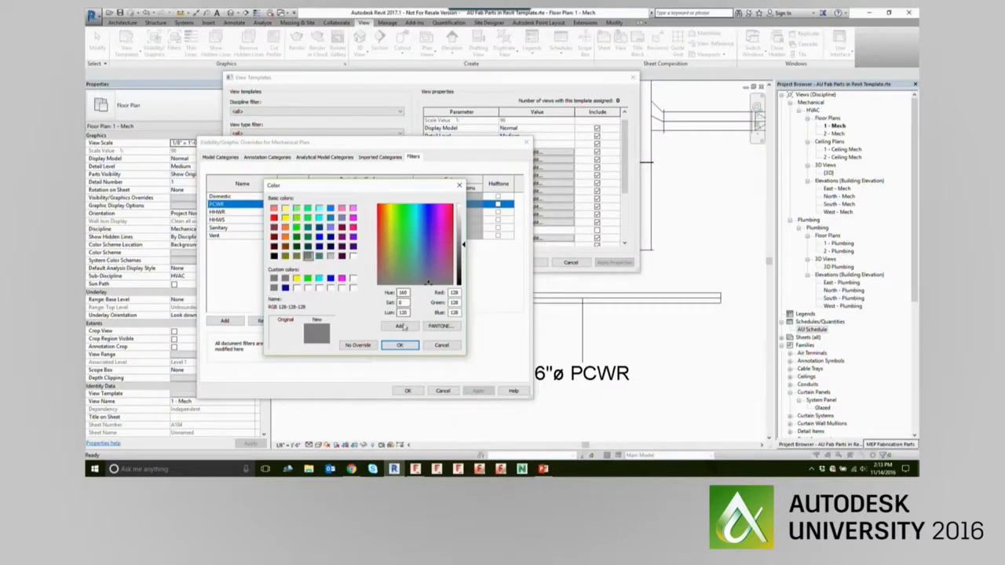
{"action": "double_click", "coordinate": [454, 293]}
{"action": "left_click_drag", "start_coordinate": [458, 292], "coordinate": [444, 292]}
{"action": "type", "text": "12"}
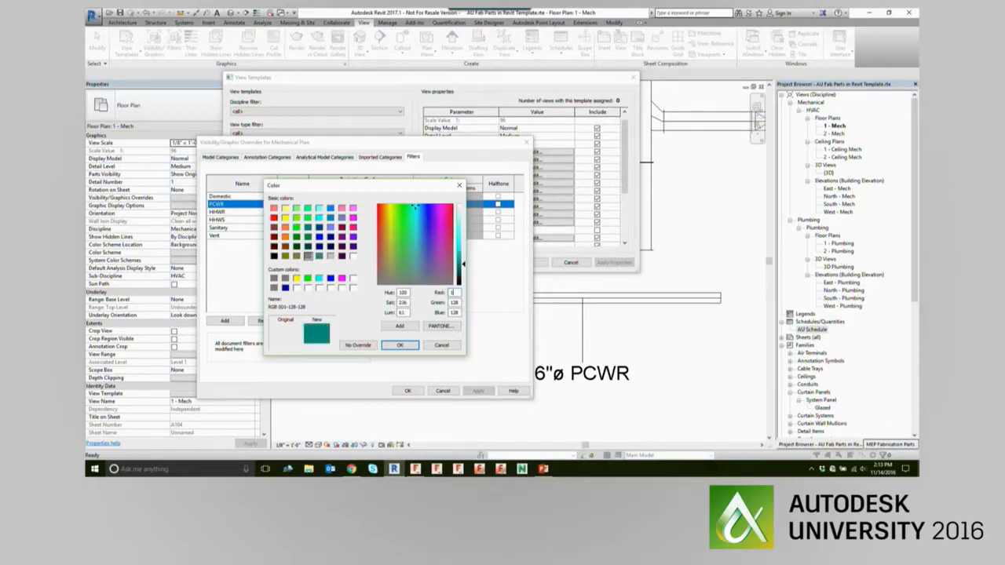
{"action": "type", "text": "6"}
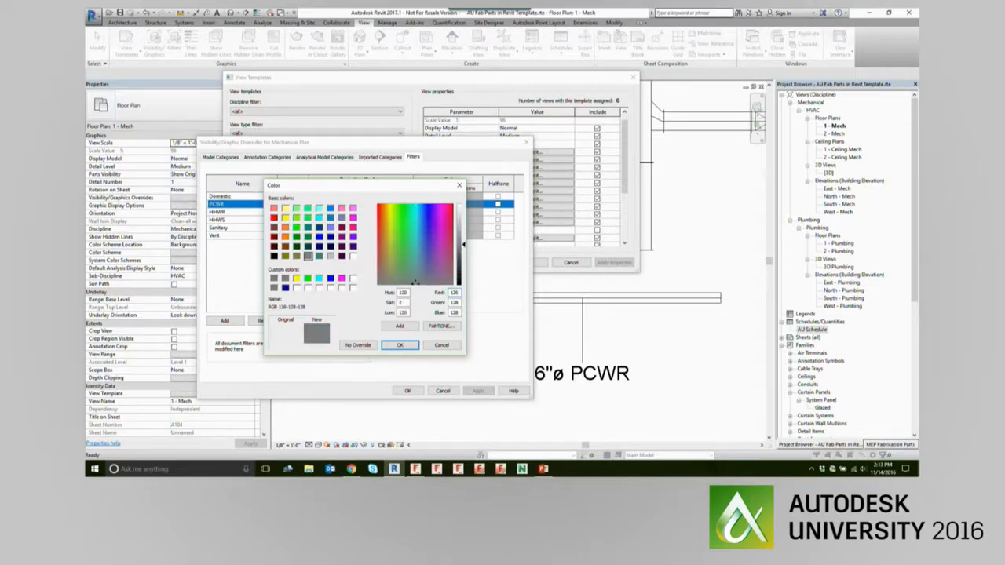
{"action": "key", "text": "Tab"}
{"action": "type", "text": "189"}
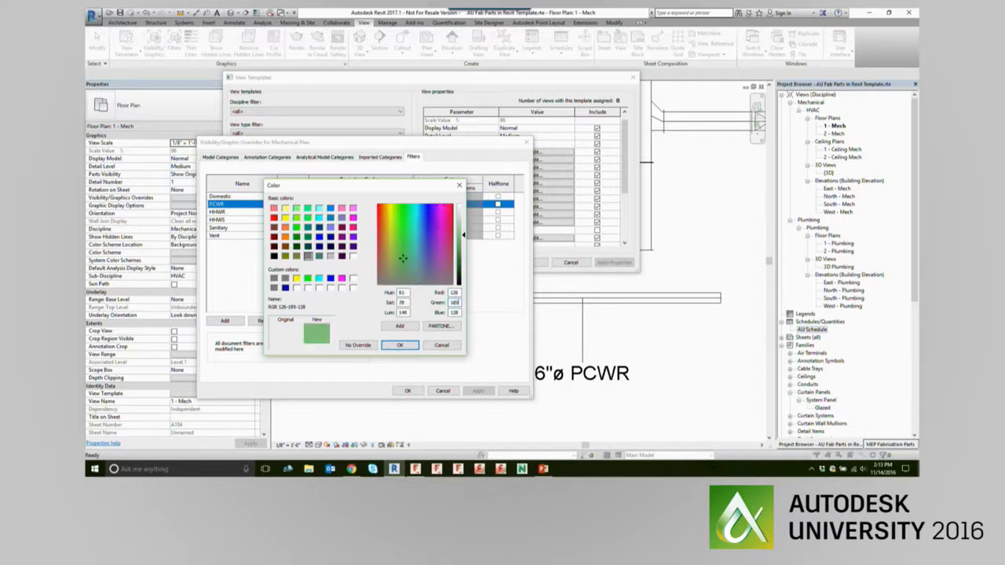
{"action": "key", "text": "Tab"}
{"action": "type", "text": "126"}
{"action": "left_click", "coordinate": [405, 348]}
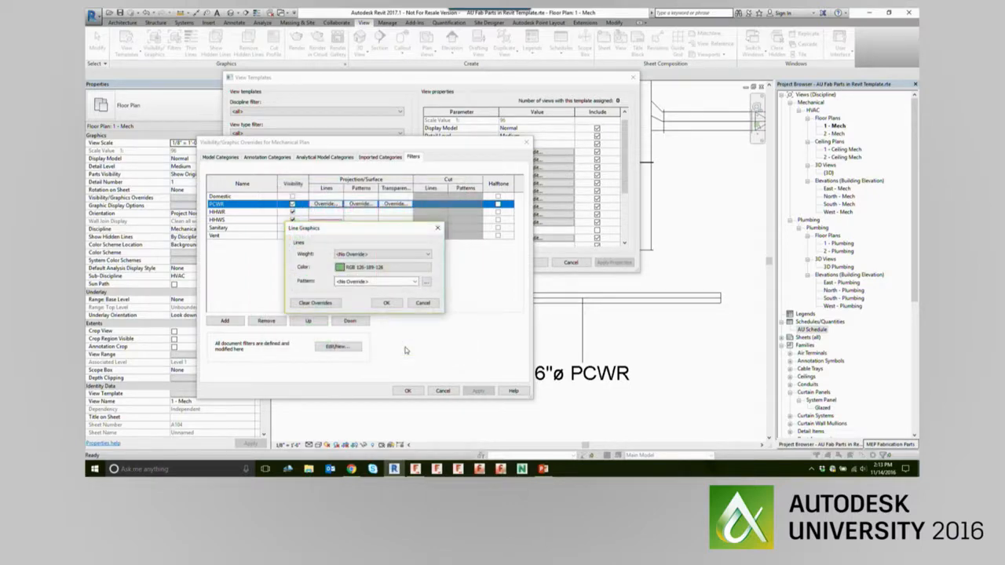
{"action": "left_click", "coordinate": [386, 303]}
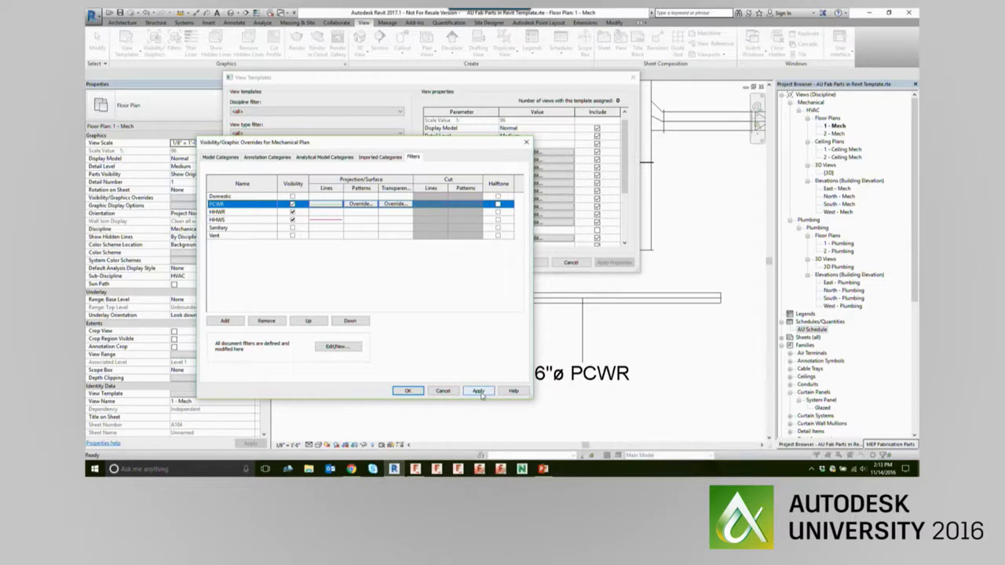
Apply the filter overrides and accept the changes to the Mechanical Plan view template
{"action": "left_click", "coordinate": [477, 392]}
{"action": "left_click", "coordinate": [408, 391]}
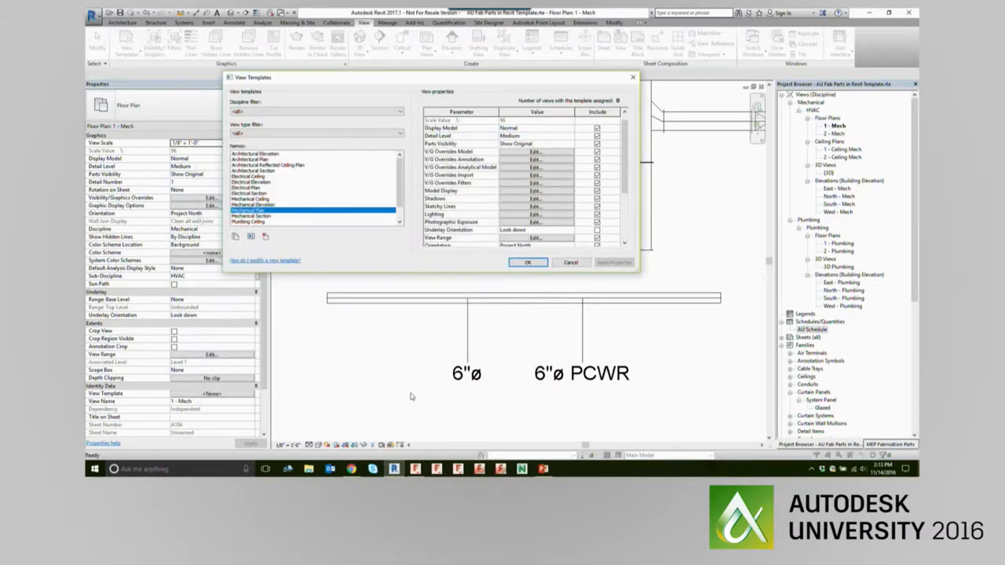
{"action": "left_click", "coordinate": [527, 263]}
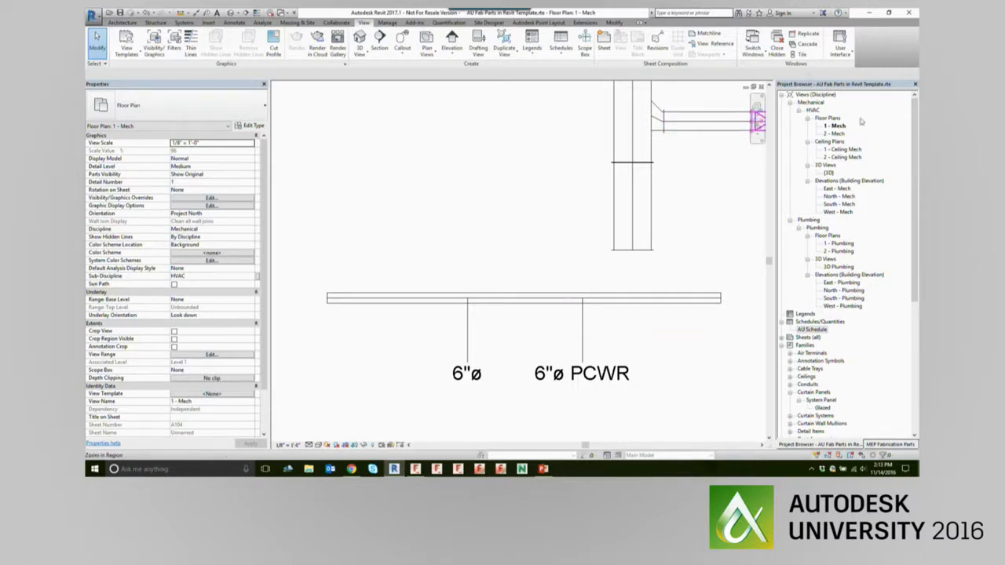
Apply the Mechanical Plan view template to the 1 - Mech and 2 - Mech floor plans and the mechanical {3D} view together
{"action": "left_click", "coordinate": [837, 127]}
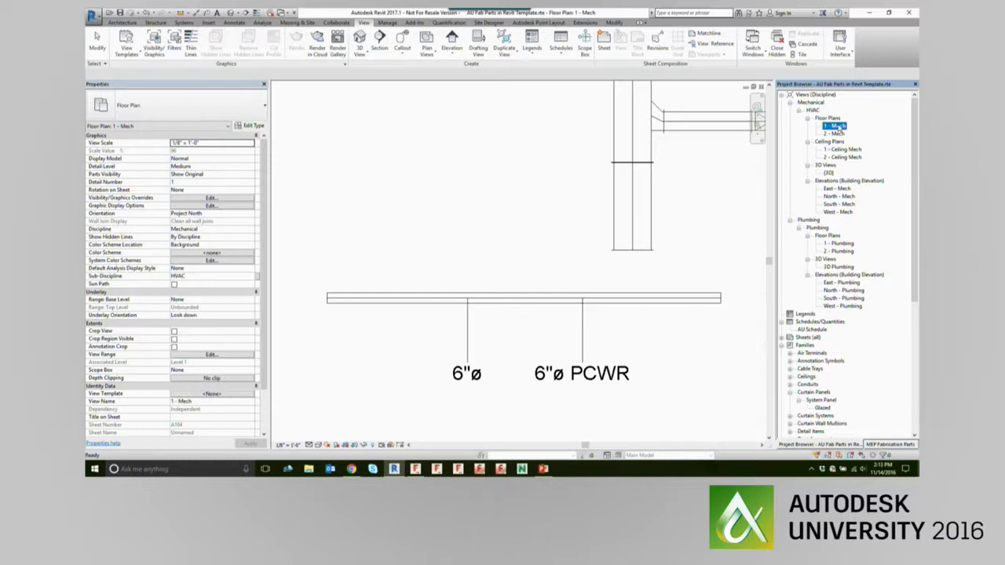
{"action": "right_click", "coordinate": [837, 127]}
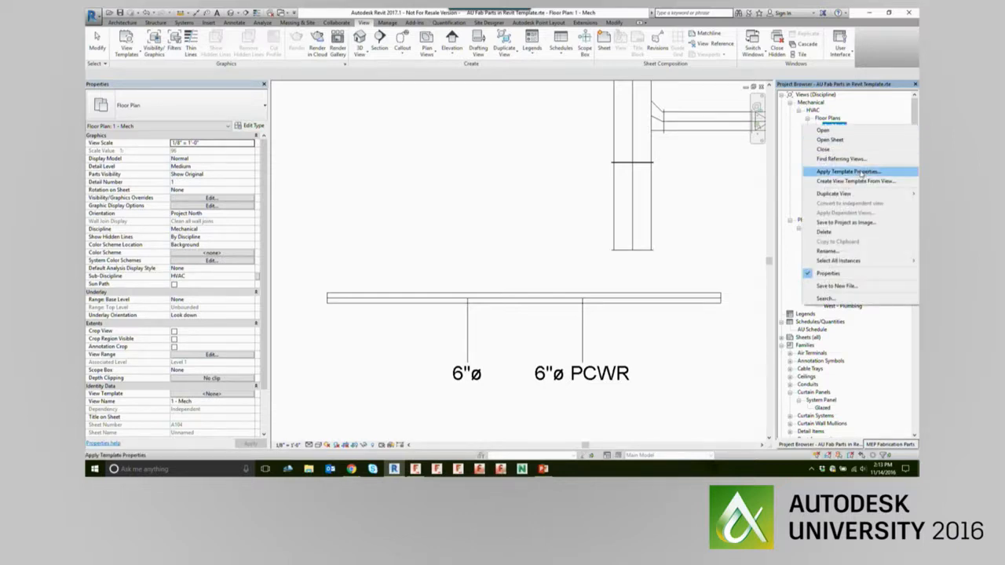
{"action": "left_click", "coordinate": [859, 111]}
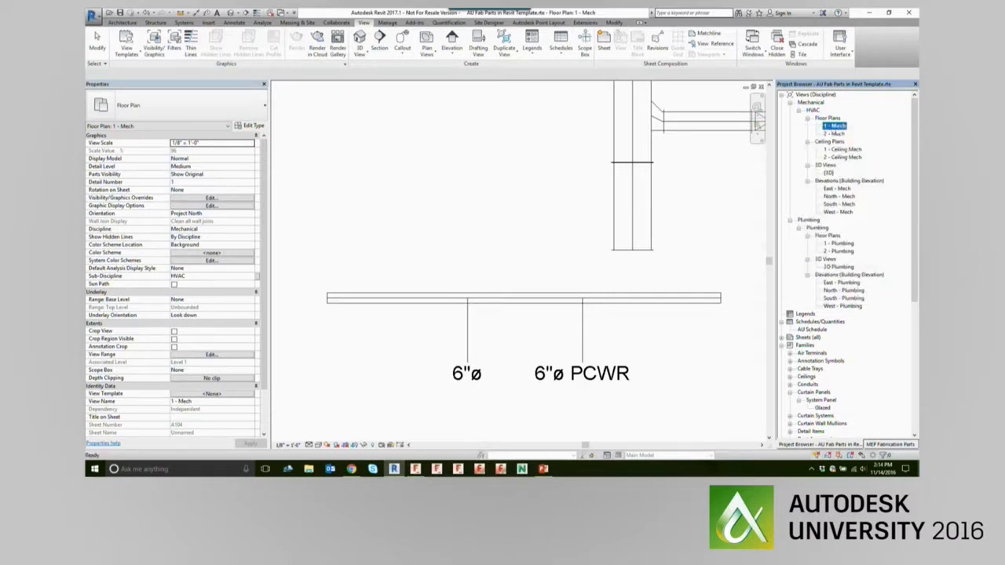
{"action": "left_click", "coordinate": [834, 134], "text": "ctrl"}
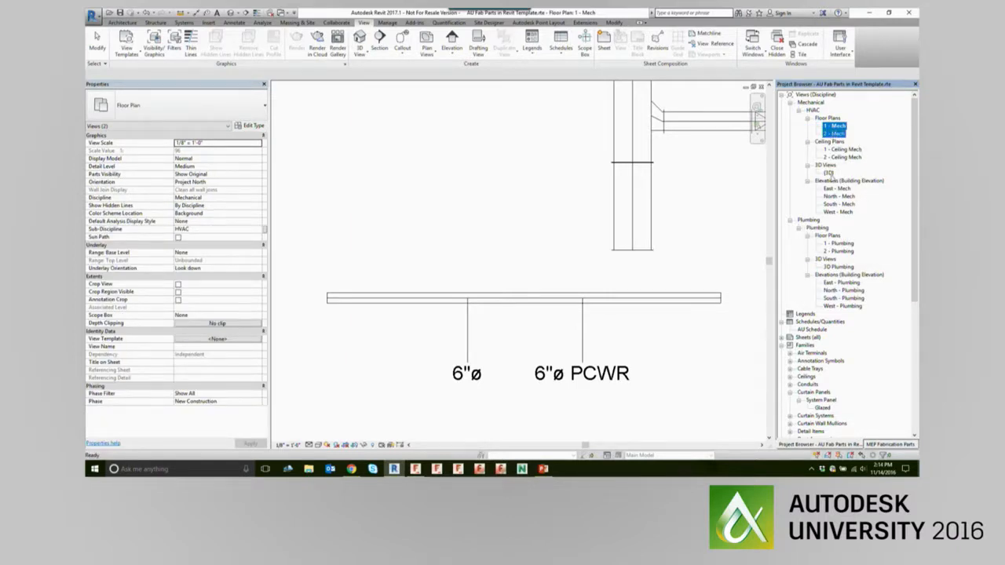
{"action": "left_click", "coordinate": [832, 133], "text": "ctrl"}
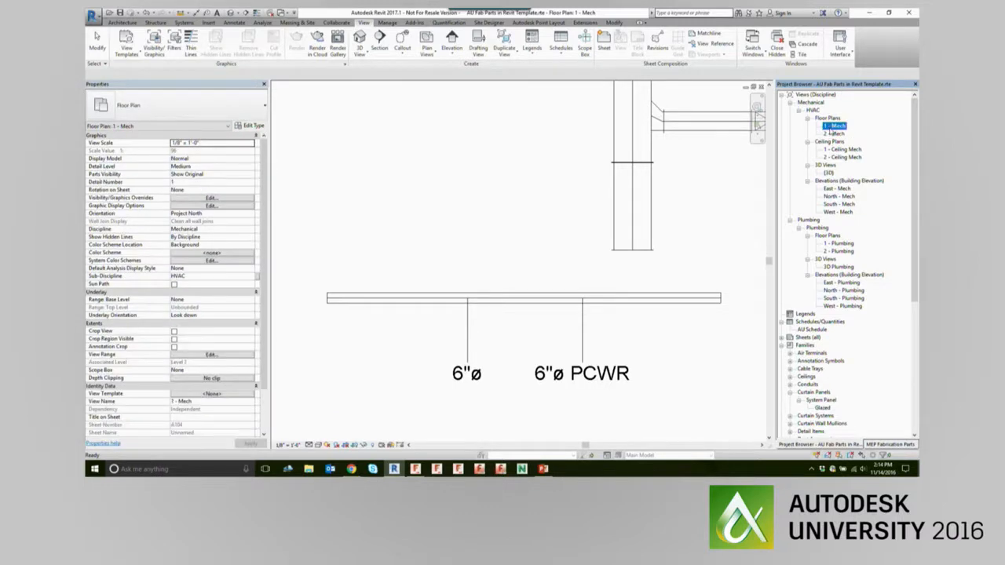
{"action": "left_click", "coordinate": [834, 134], "text": "ctrl"}
{"action": "left_click", "coordinate": [828, 173], "text": "ctrl"}
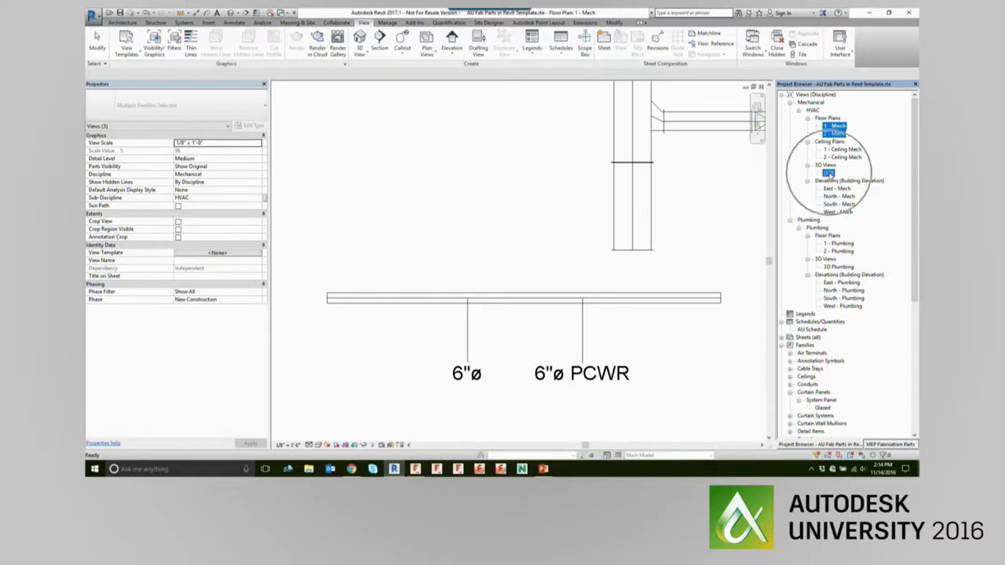
{"action": "right_click", "coordinate": [831, 174]}
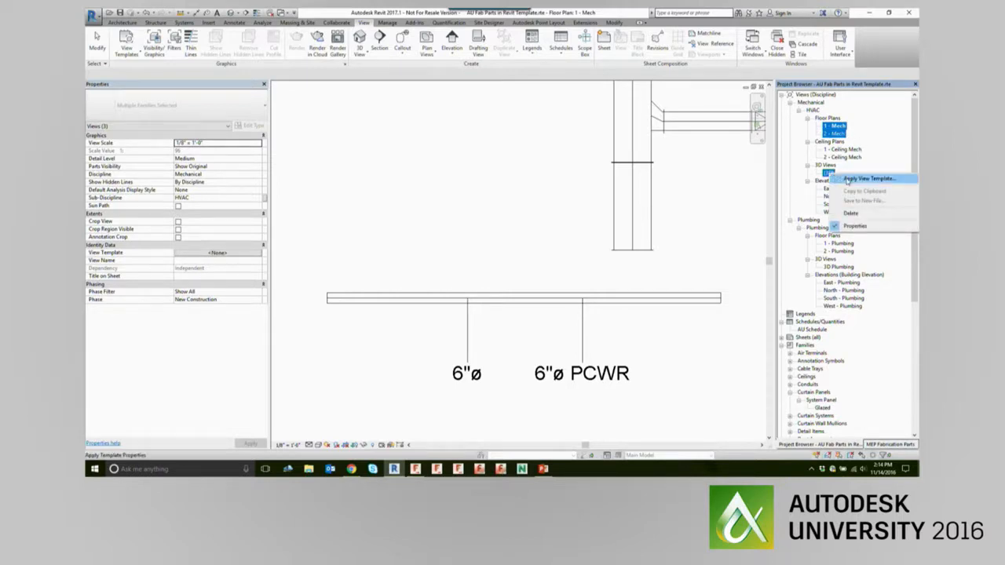
{"action": "left_click", "coordinate": [848, 179]}
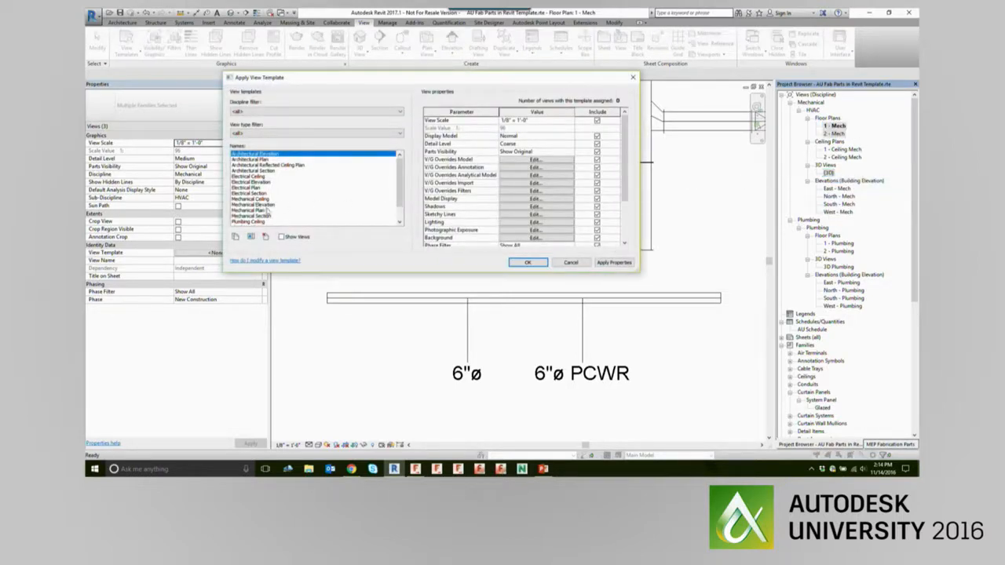
{"action": "left_click", "coordinate": [265, 211]}
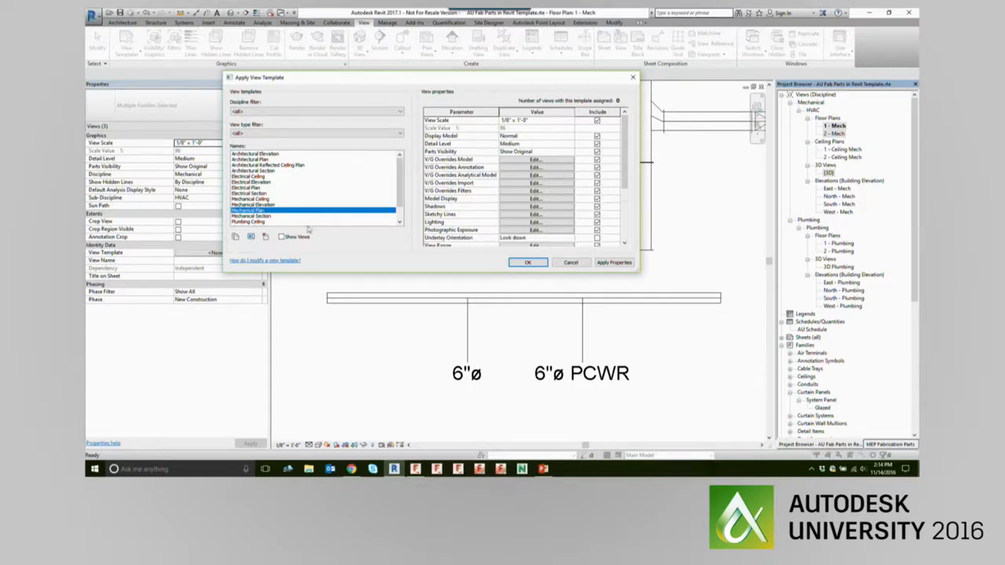
{"action": "left_click", "coordinate": [528, 262]}
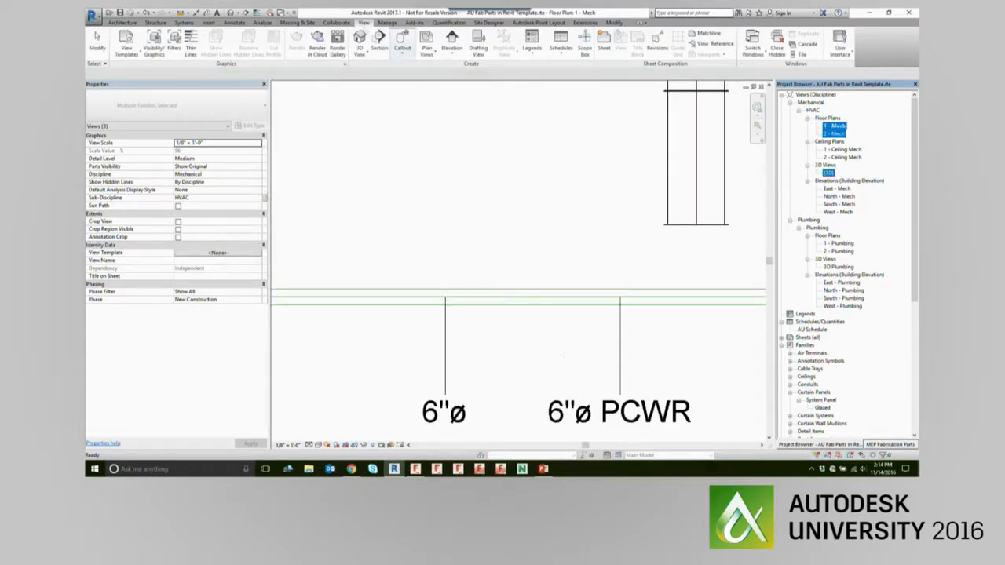
Compare the PCWR pipe's line display in the floor plan with Thin Lines on and off
{"action": "left_click", "coordinate": [256, 12]}
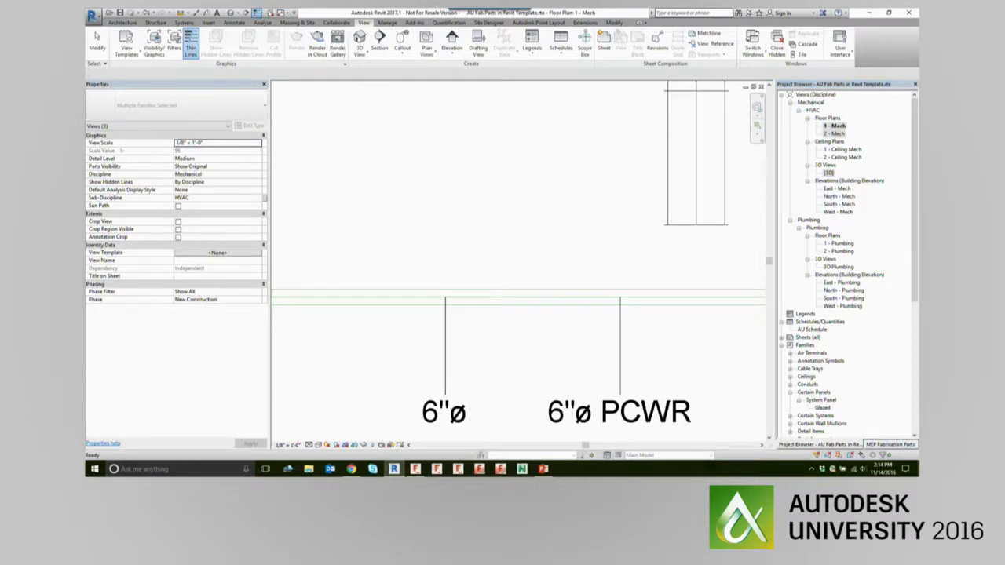
{"action": "left_click", "coordinate": [257, 12]}
{"action": "scroll", "coordinate": [550, 318], "scroll_direction": "down", "scroll_amount": 2}
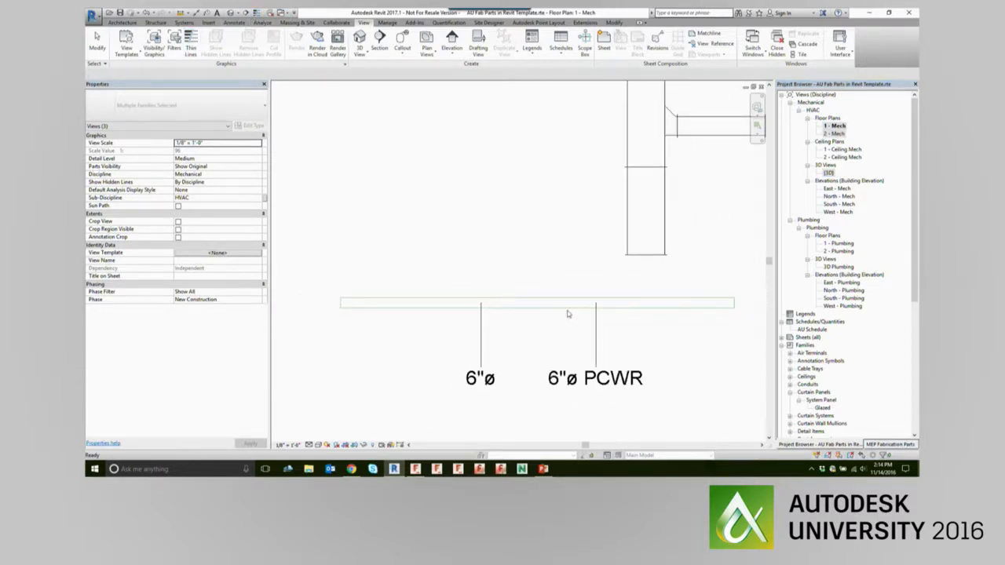
Open the mechanical {3D} view and inspect the PCWR pipe's service color beside the ductwork
{"action": "left_click", "coordinate": [829, 173]}
{"action": "double_click", "coordinate": [828, 173]}
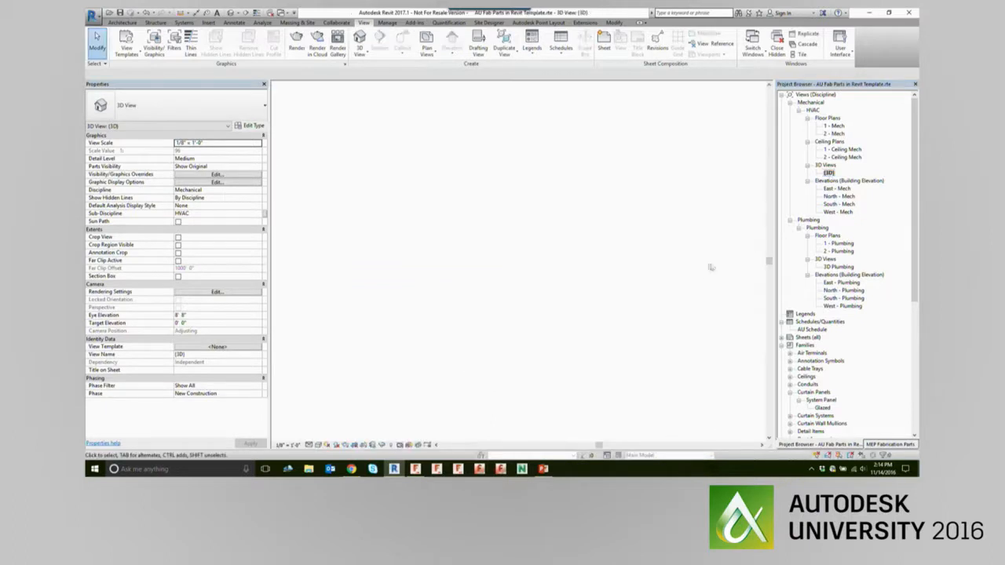
{"action": "scroll", "coordinate": [436, 314], "scroll_direction": "up", "scroll_amount": 2}
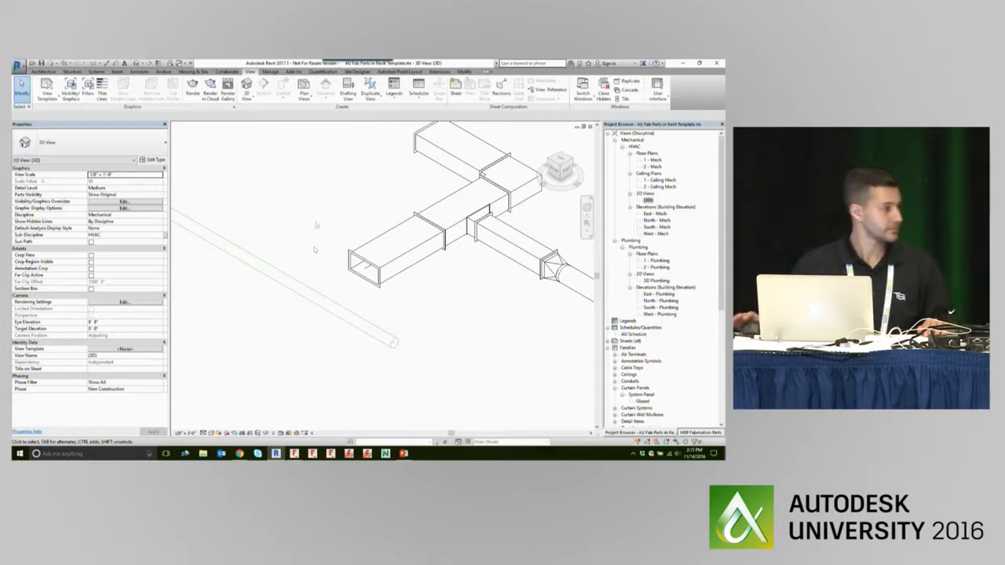
Switch to the PowerPoint slides and show the slide on applying the new view template for service colors
{"action": "left_click", "coordinate": [403, 453]}
{"action": "left_click", "coordinate": [419, 365]}
{"action": "left_click", "coordinate": [419, 365]}
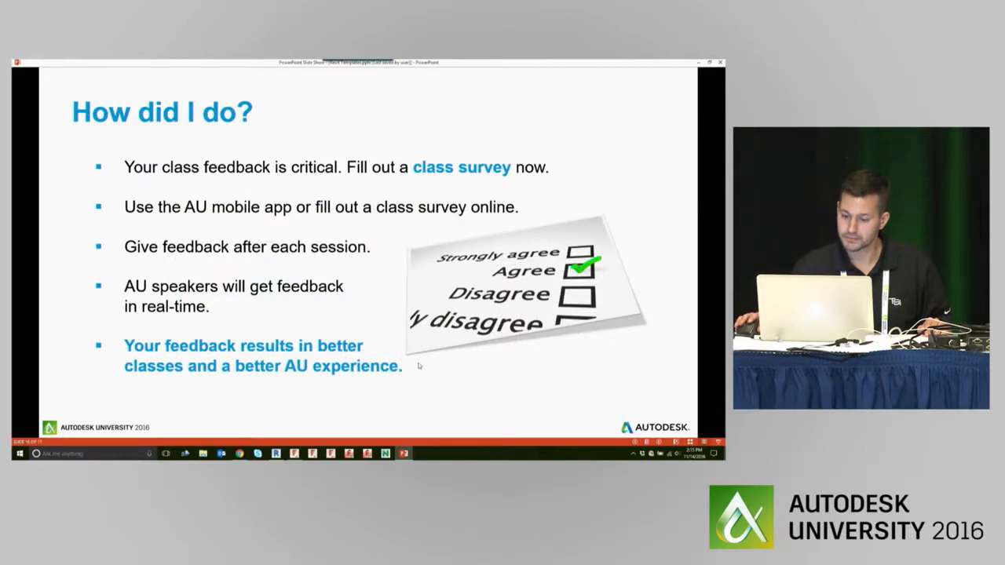
{"action": "key", "text": "Left"}
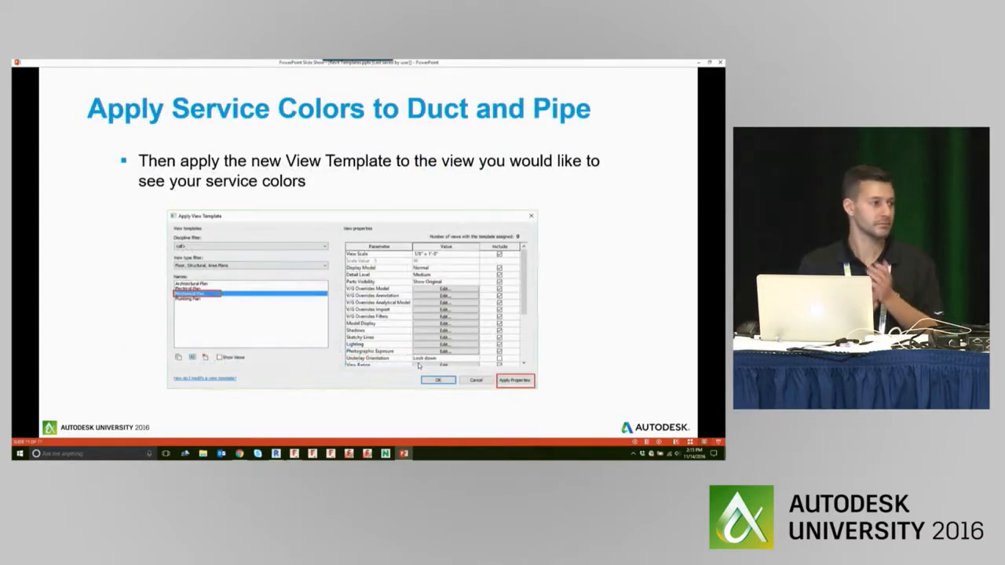